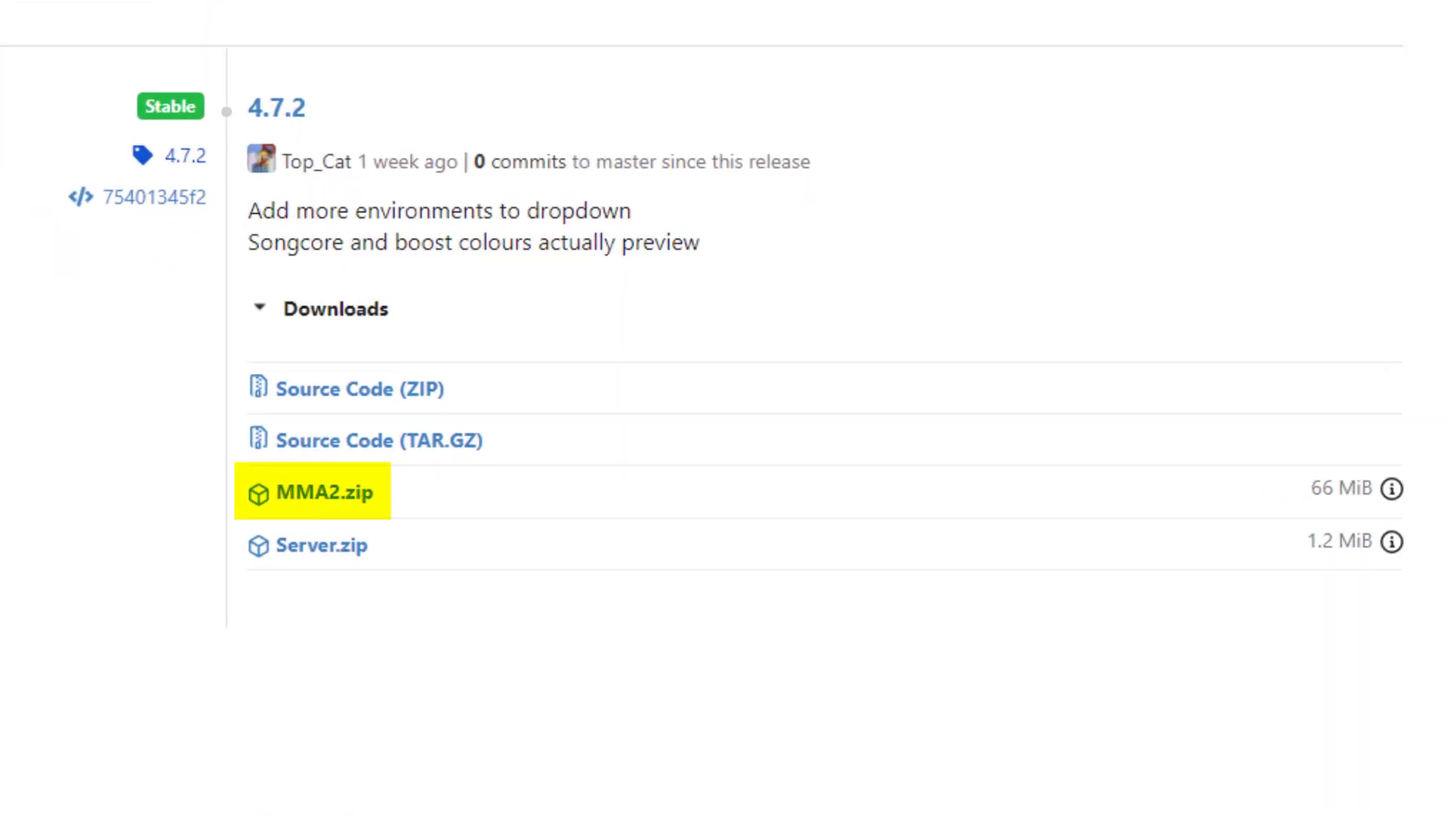
Extract the downloaded MMA2.zip archive from the Downloads folder with Extract All.
{"action": "right_click", "coordinate": [80, 182]}
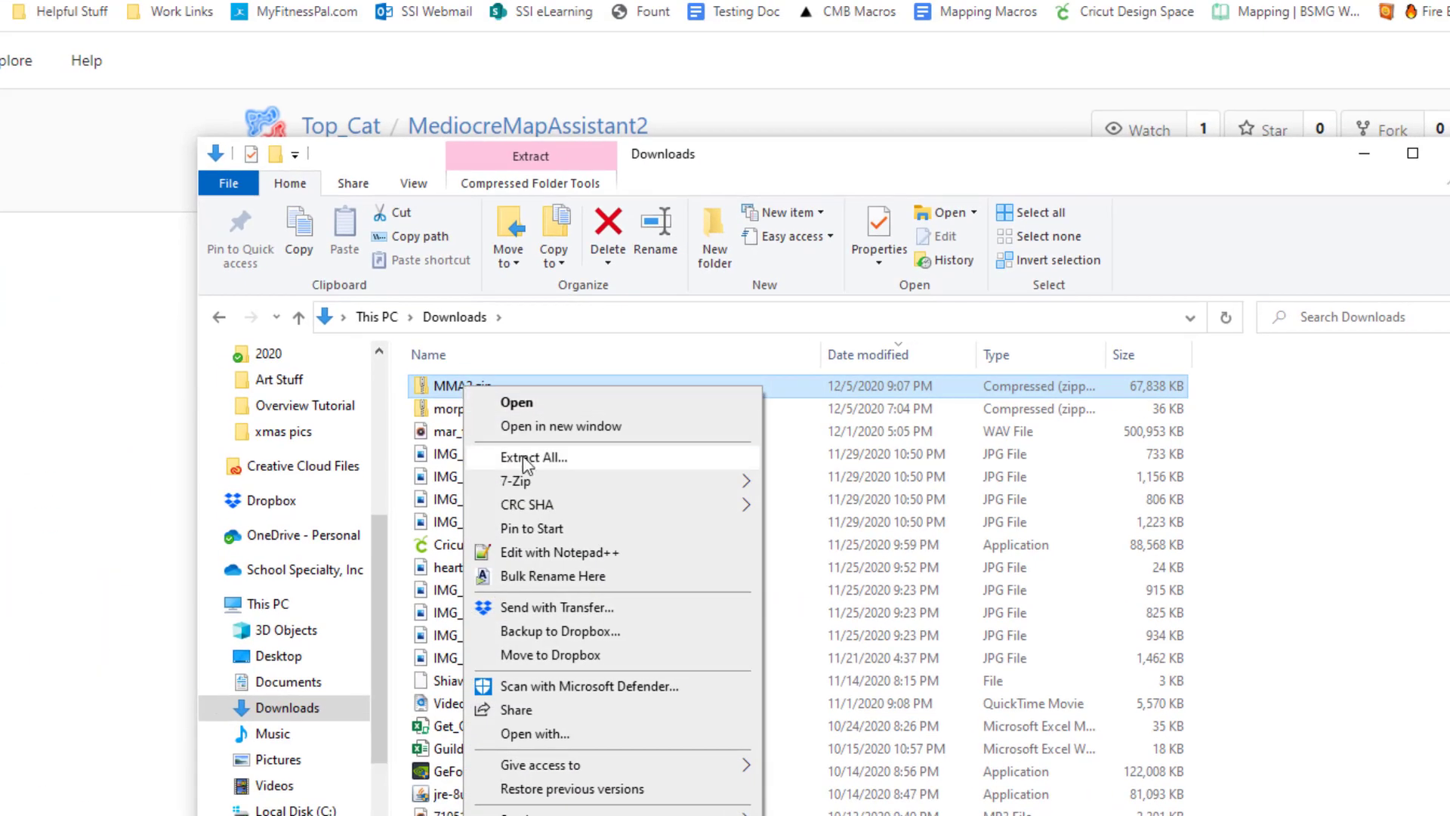
{"action": "left_click", "coordinate": [527, 457]}
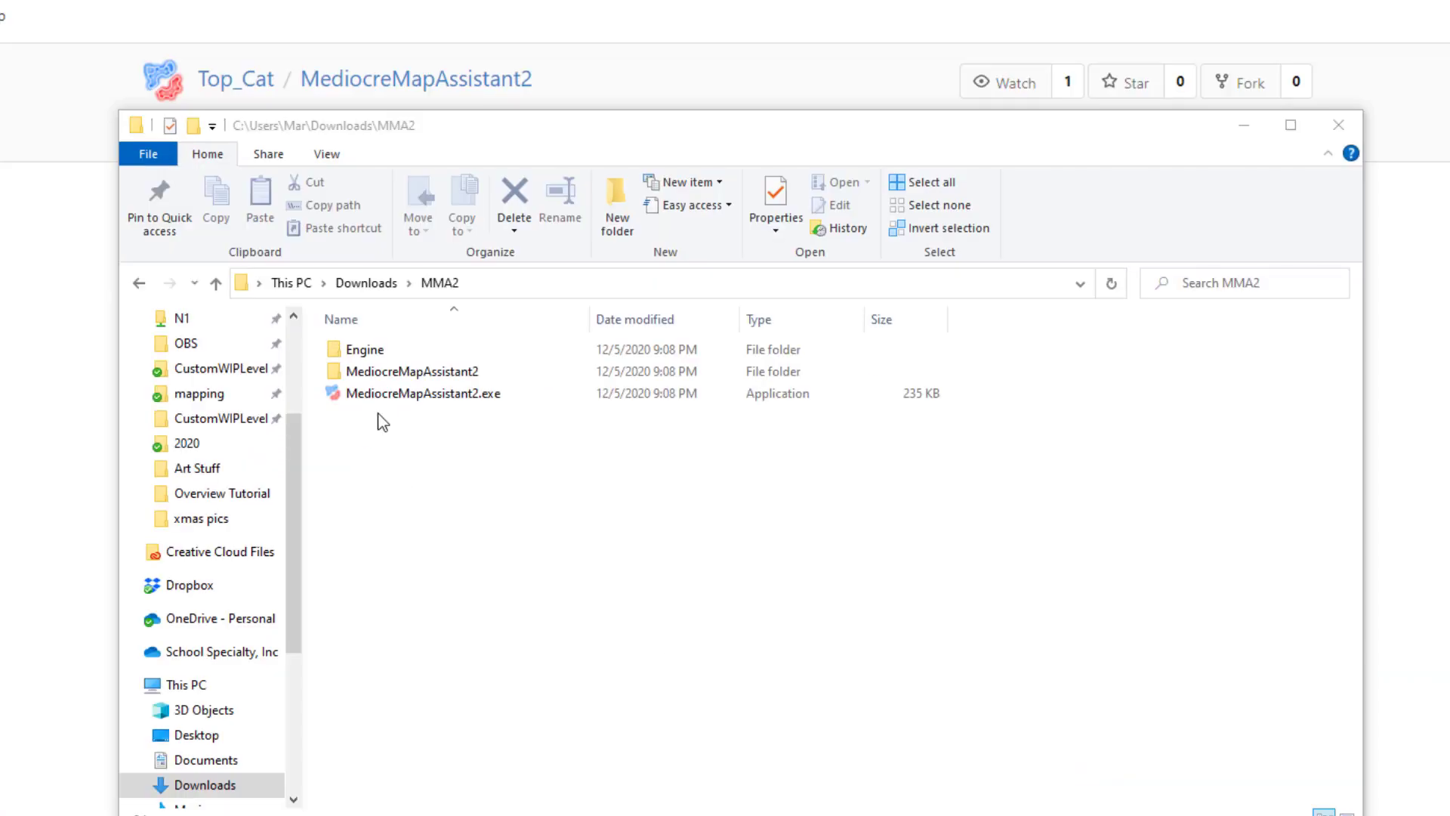
Launch MediocreMapAssistant2.exe and browse to the Oculus Beat Saber_Data\CustomLevels folder.
{"action": "double_click", "coordinate": [383, 393]}
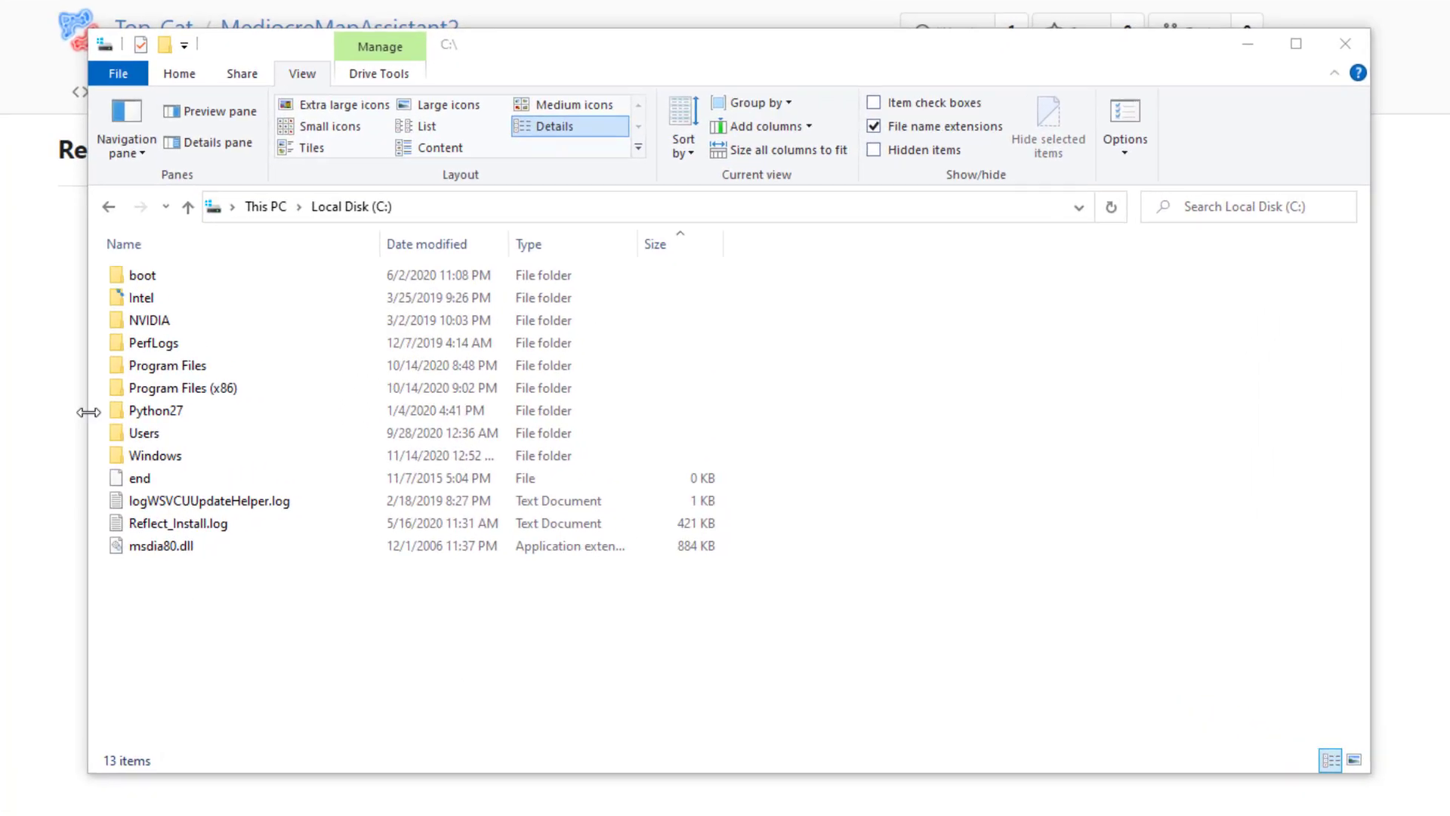
{"action": "double_click", "coordinate": [139, 356]}
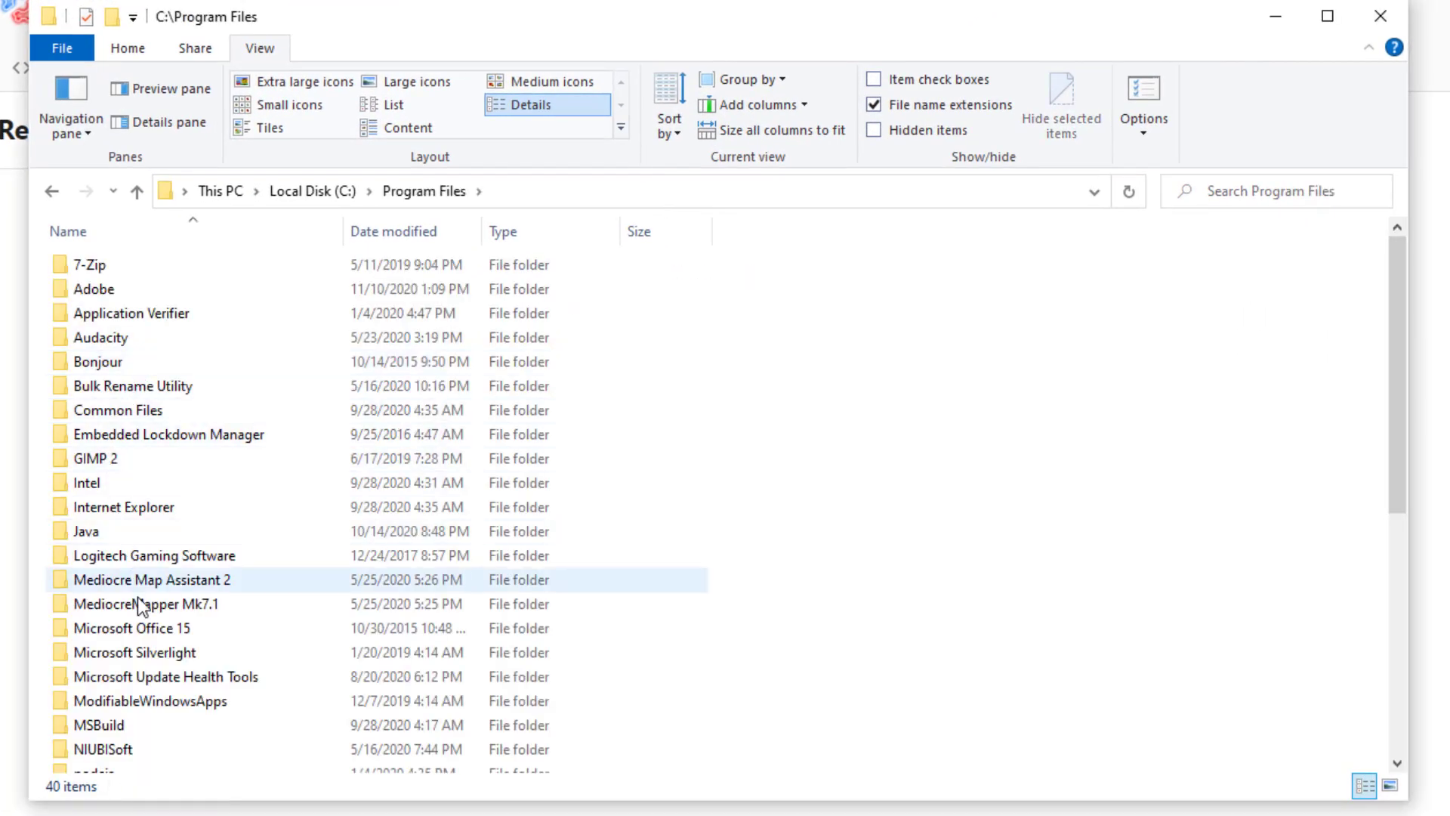
{"action": "scroll", "coordinate": [136, 593], "scroll_direction": "down", "scroll_amount": 4}
{"action": "double_click", "coordinate": [117, 541]}
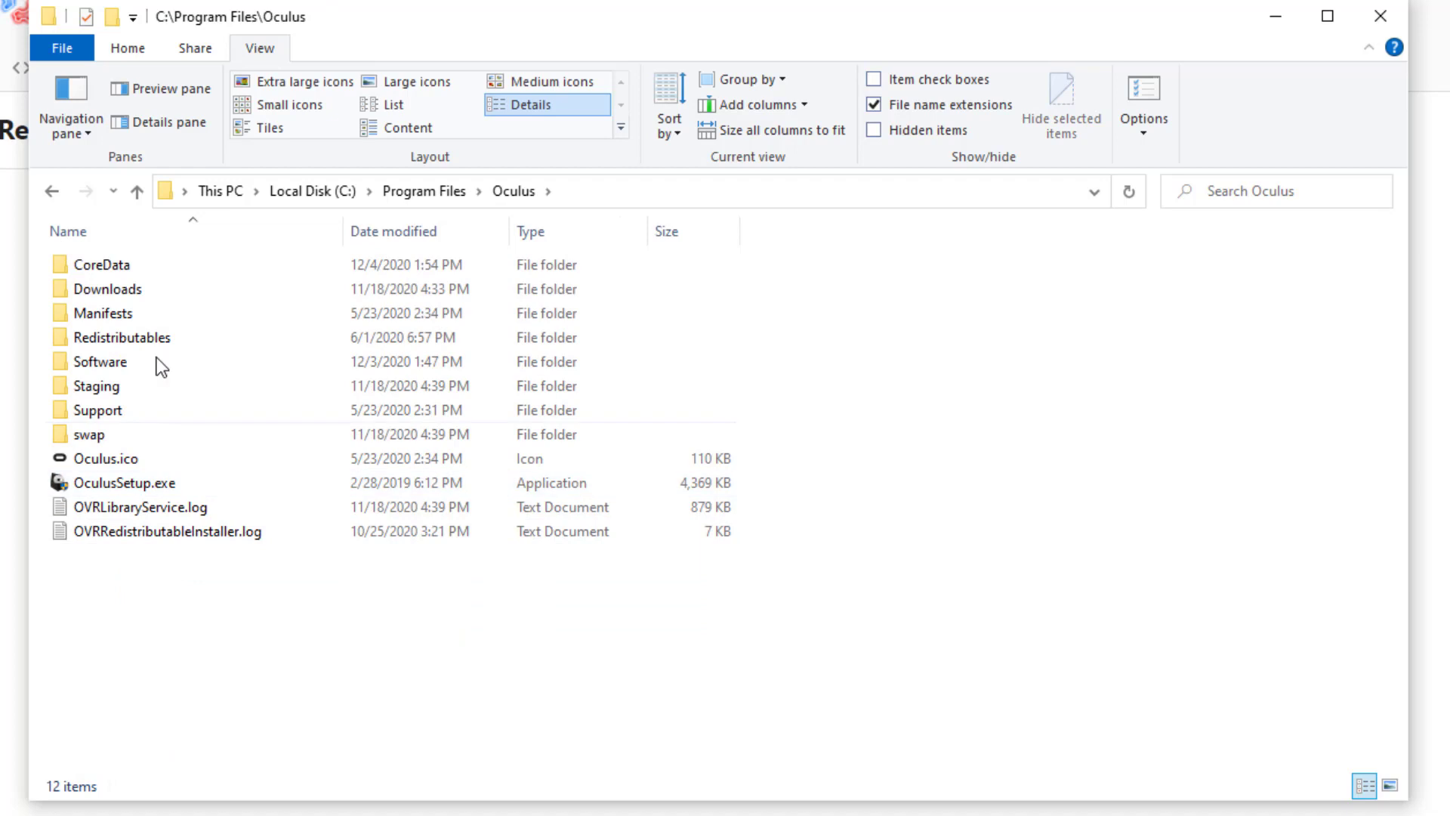
{"action": "double_click", "coordinate": [125, 363]}
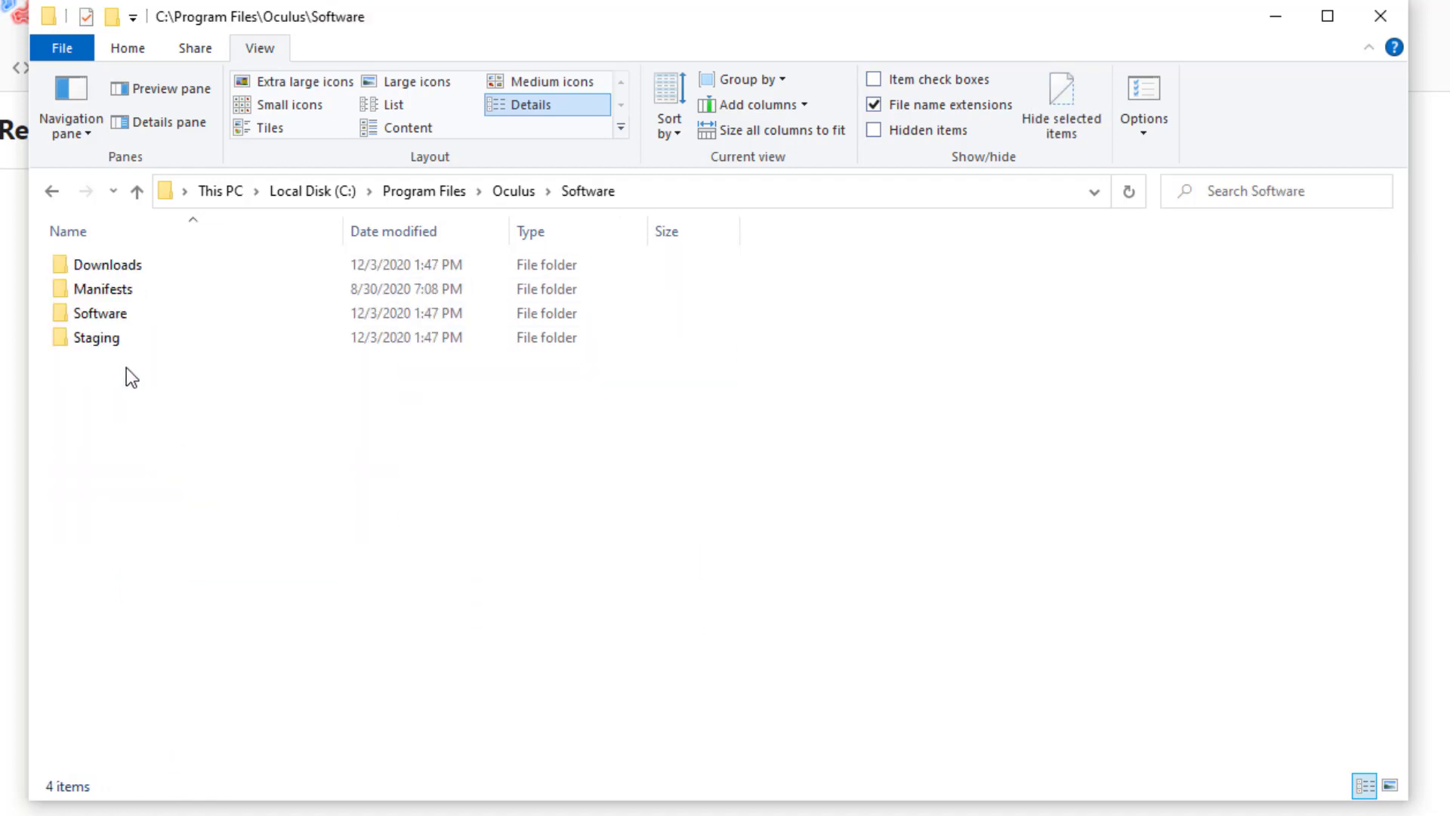
{"action": "double_click", "coordinate": [139, 312]}
{"action": "double_click", "coordinate": [159, 315]}
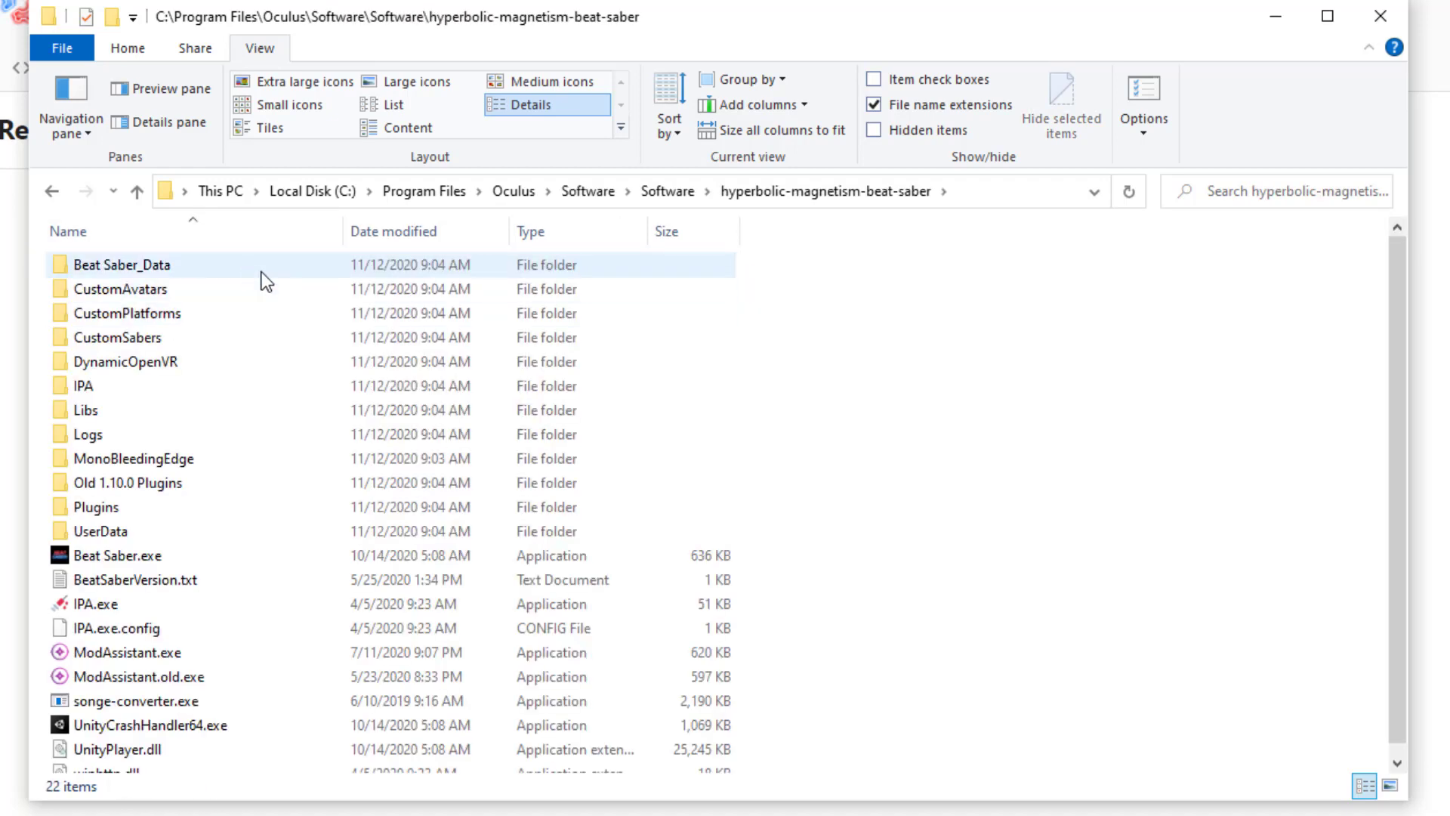
{"action": "double_click", "coordinate": [180, 268]}
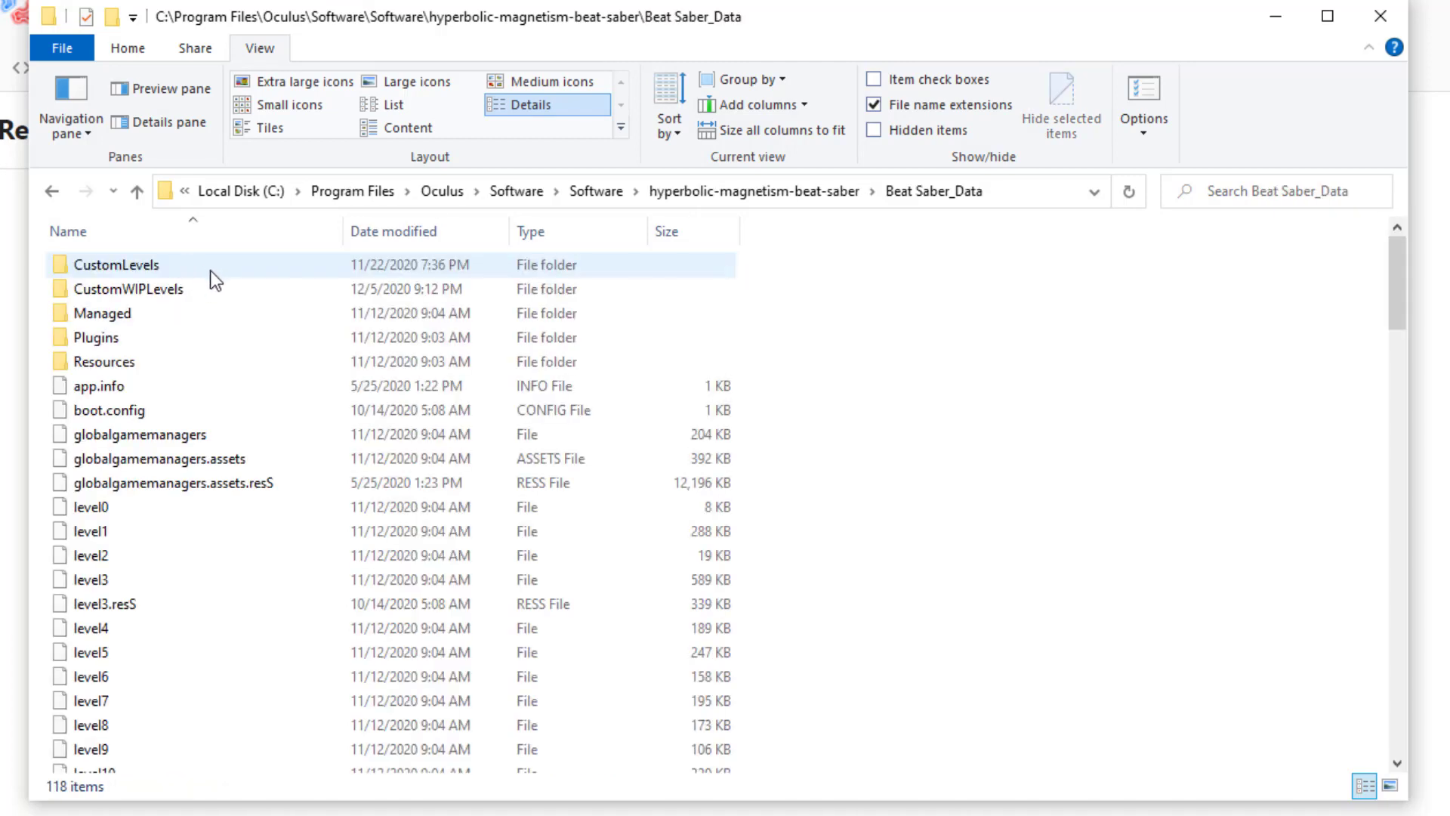
{"action": "double_click", "coordinate": [207, 270]}
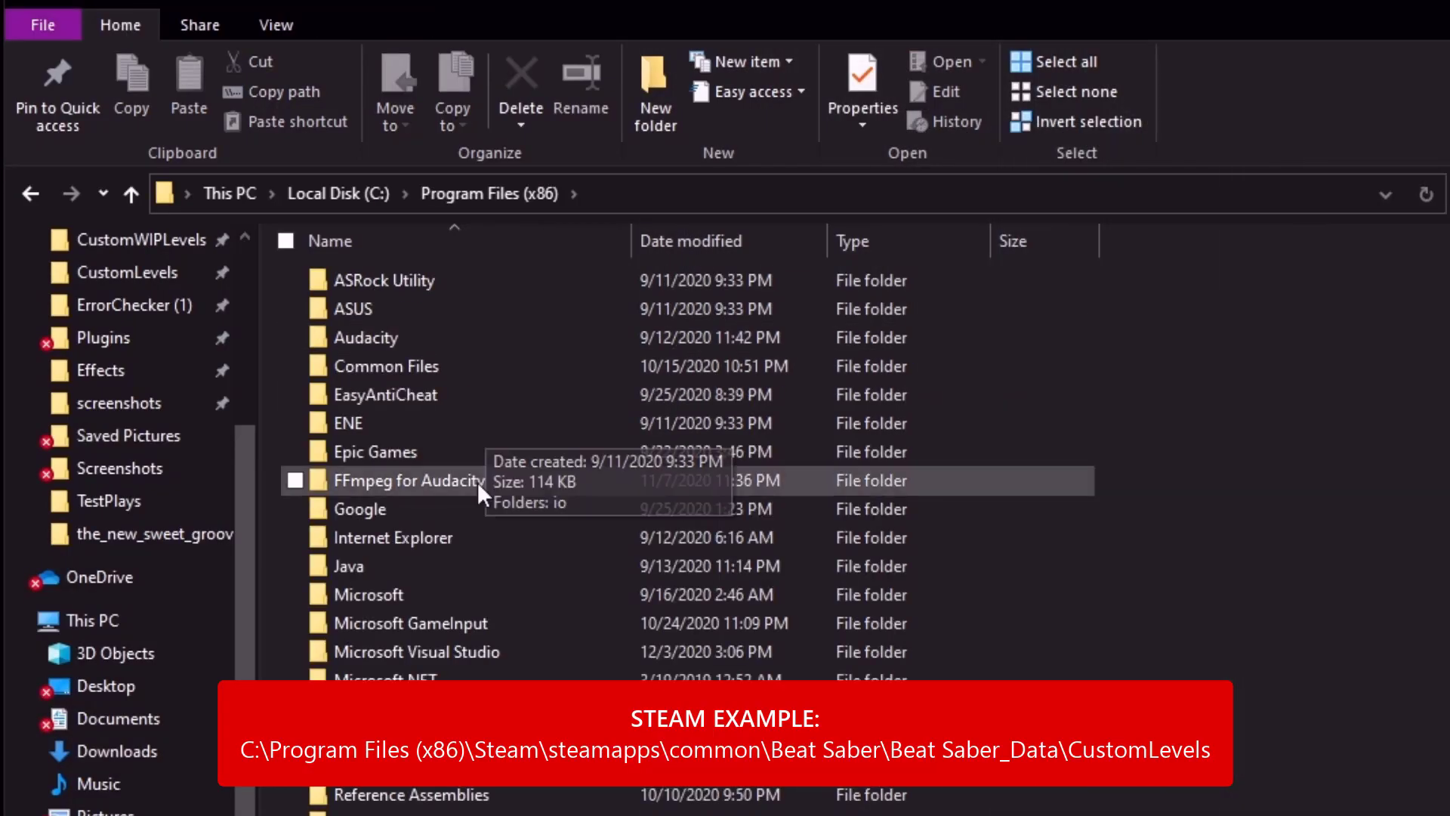
Browse Steam\steamapps\common\Beat Saber to its Beat Saber_Data folder.
{"action": "scroll", "coordinate": [479, 492], "scroll_direction": "down", "scroll_amount": 5}
{"action": "double_click", "coordinate": [421, 279]}
{"action": "scroll", "coordinate": [421, 279], "scroll_direction": "down", "scroll_amount": 3}
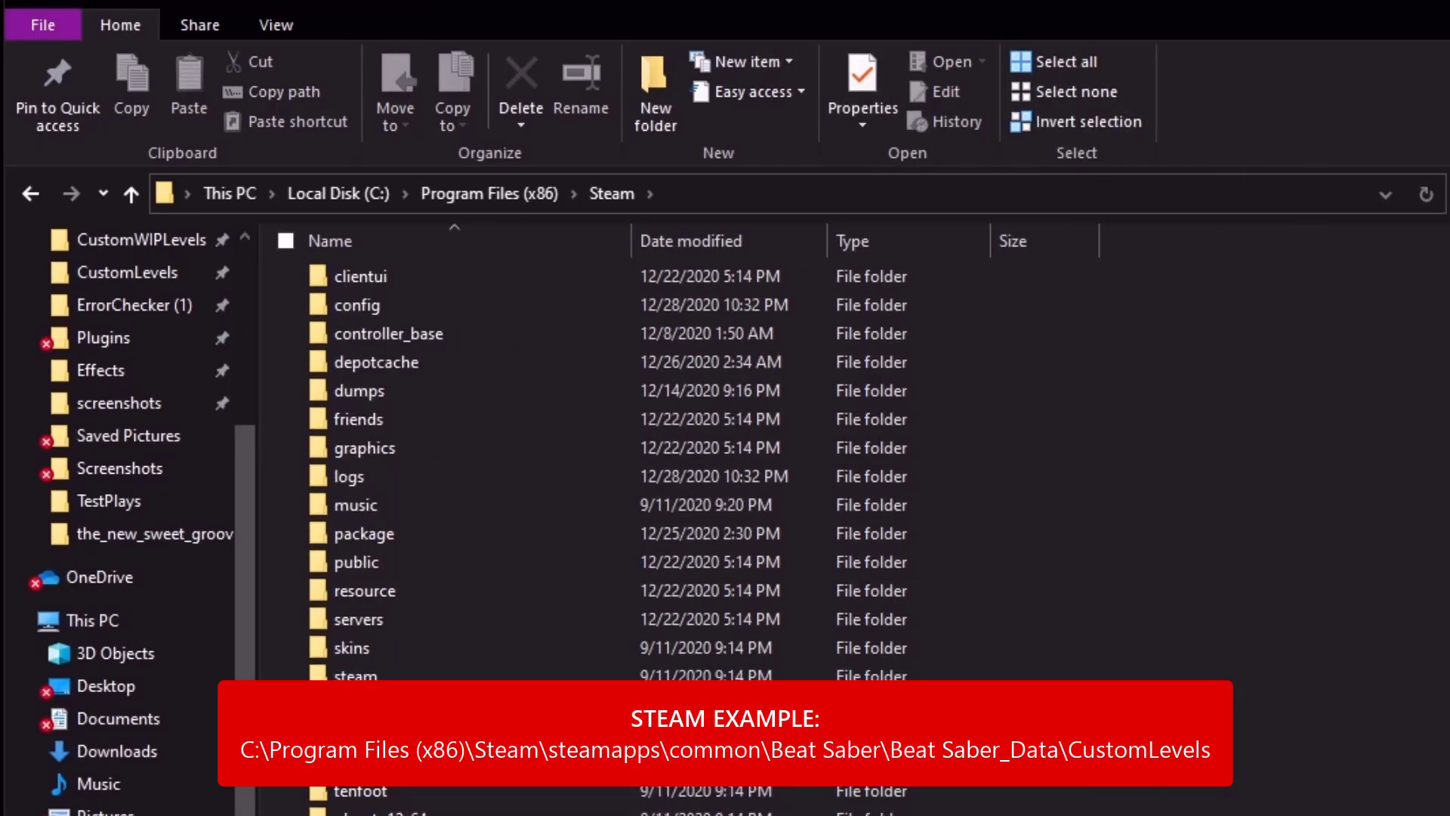
{"action": "double_click", "coordinate": [420, 650]}
{"action": "double_click", "coordinate": [420, 278]}
{"action": "double_click", "coordinate": [420, 316]}
{"action": "double_click", "coordinate": [446, 284]}
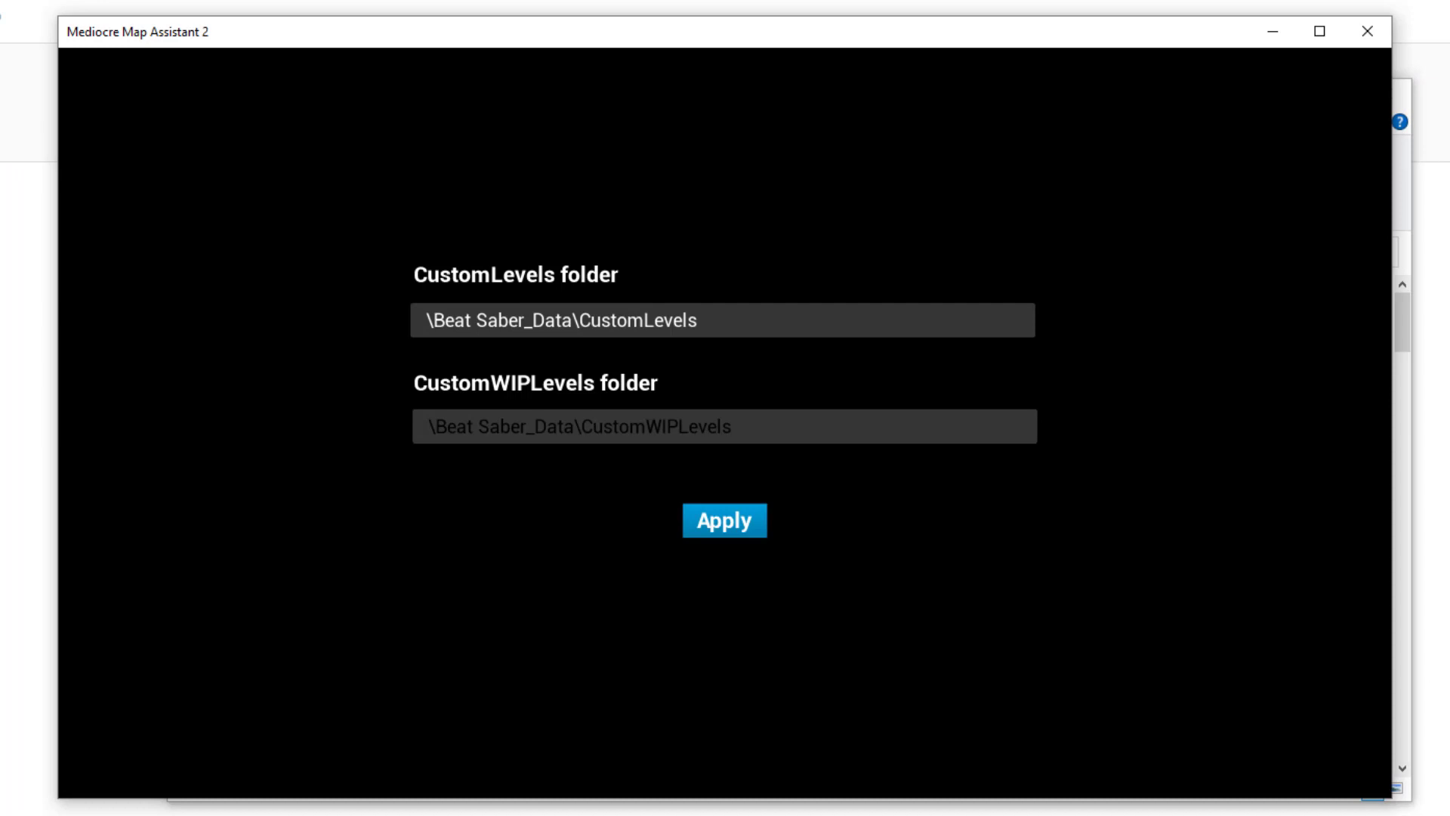
Enter the CustomLevels path, then fetch the CustomWIPLevels path from Explorer for the folder setup.
{"action": "left_click", "coordinate": [787, 309]}
{"action": "key", "text": "shift+Home"}
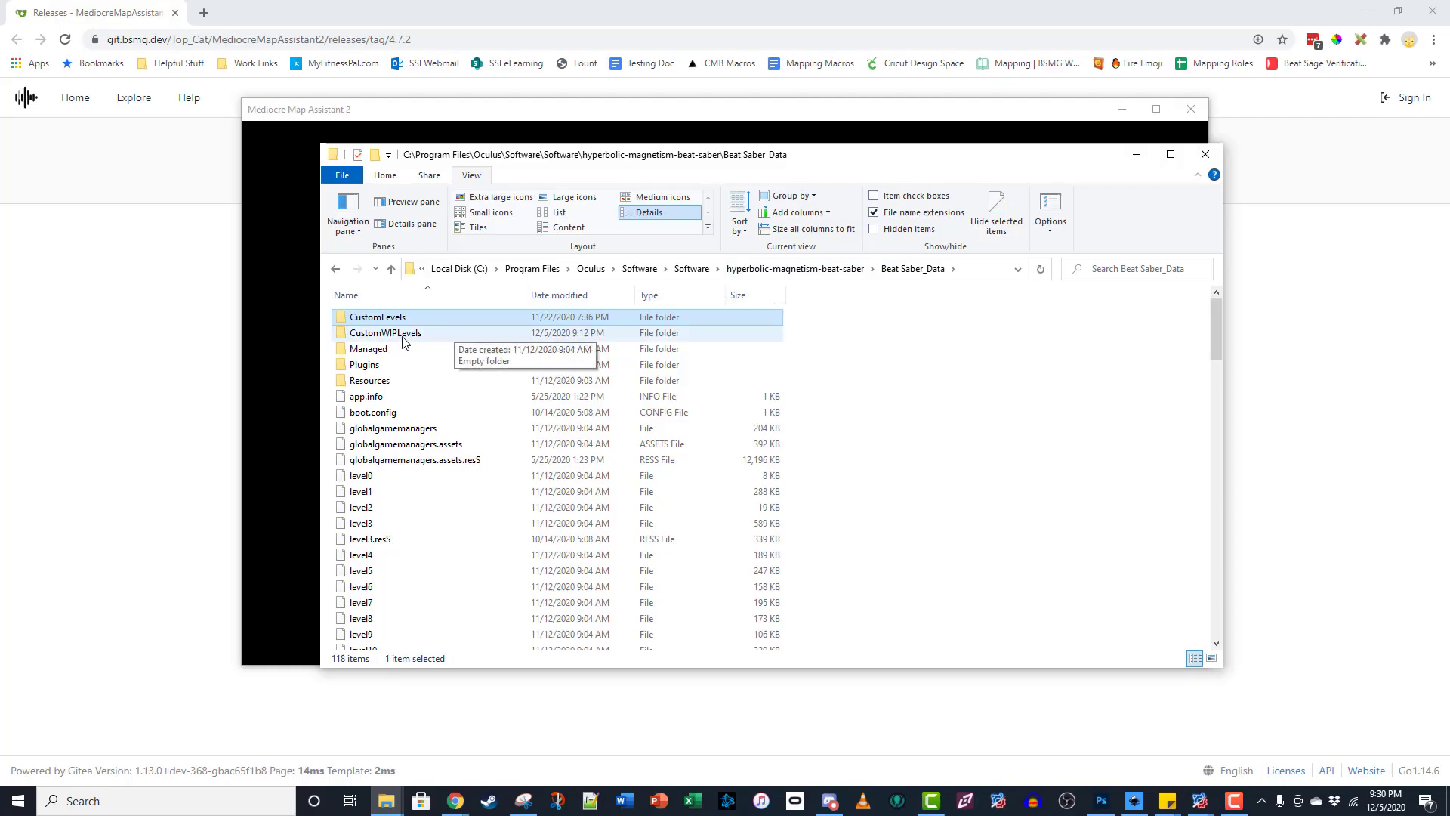
{"action": "double_click", "coordinate": [402, 336]}
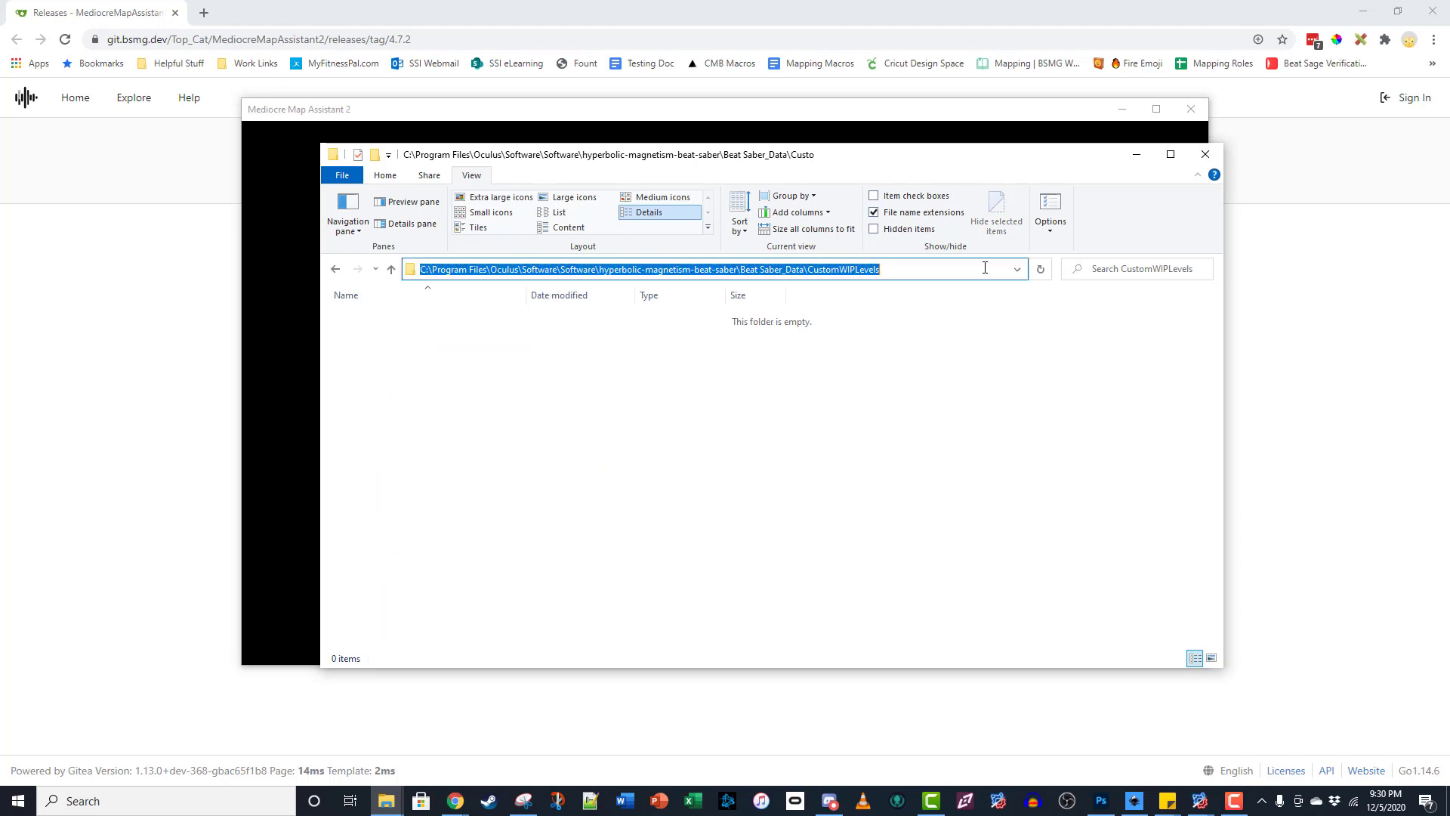
{"action": "left_click", "coordinate": [951, 114]}
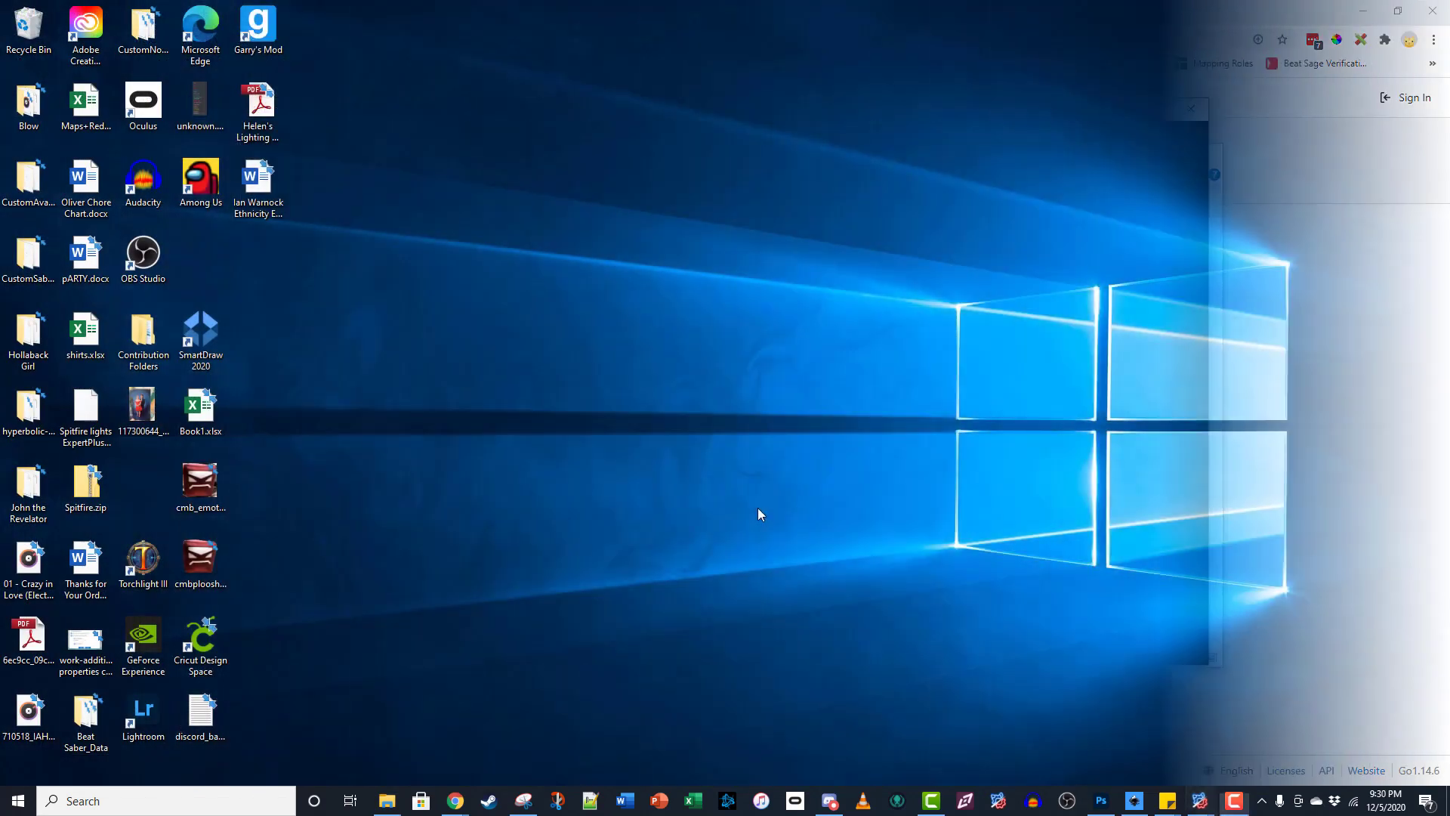
{"action": "right_click", "coordinate": [758, 508]}
Create a new Beat Saber folder on the desktop and open it.
{"action": "mouse_move", "coordinate": [816, 731]}
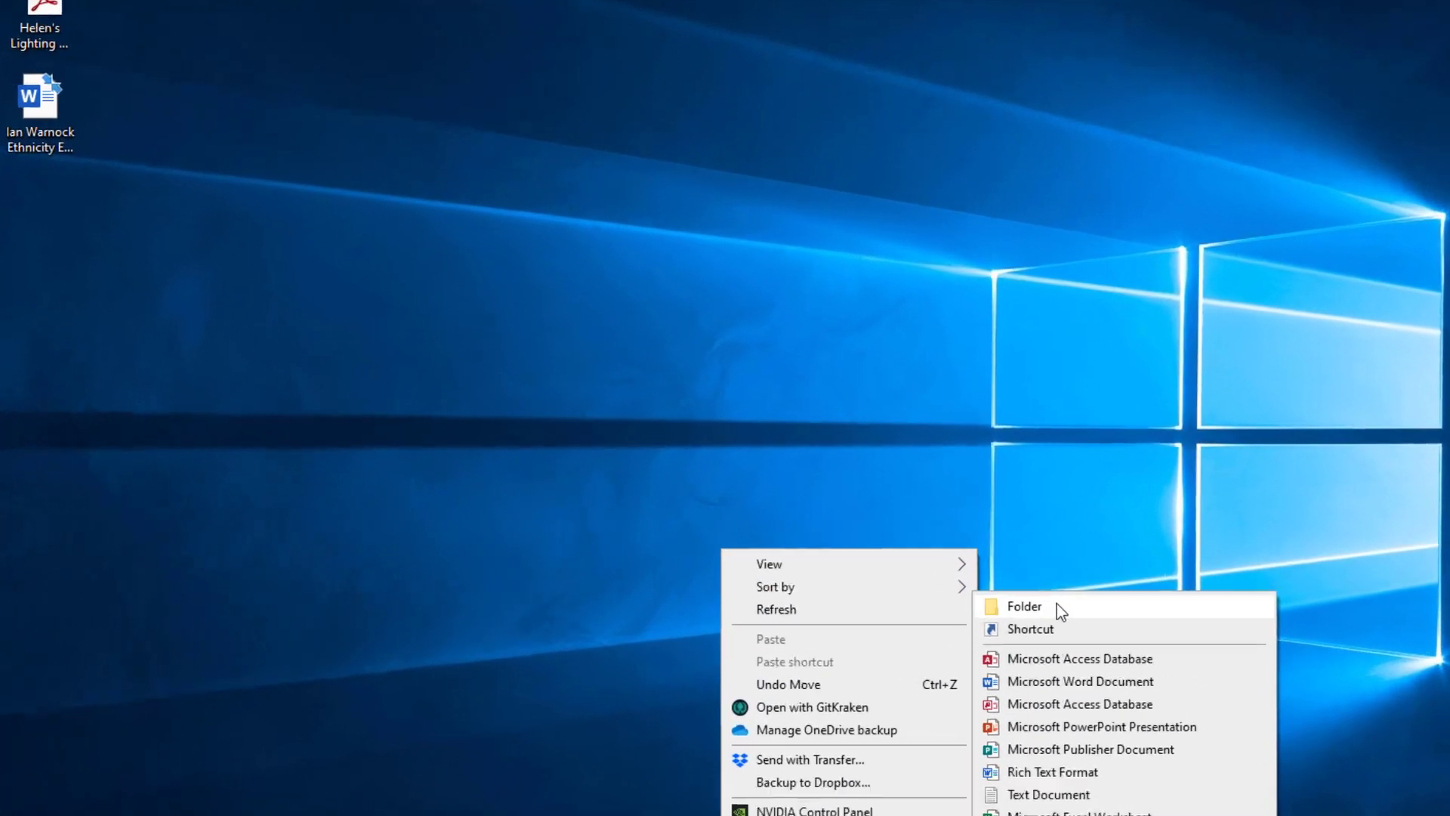
{"action": "left_click", "coordinate": [1009, 554]}
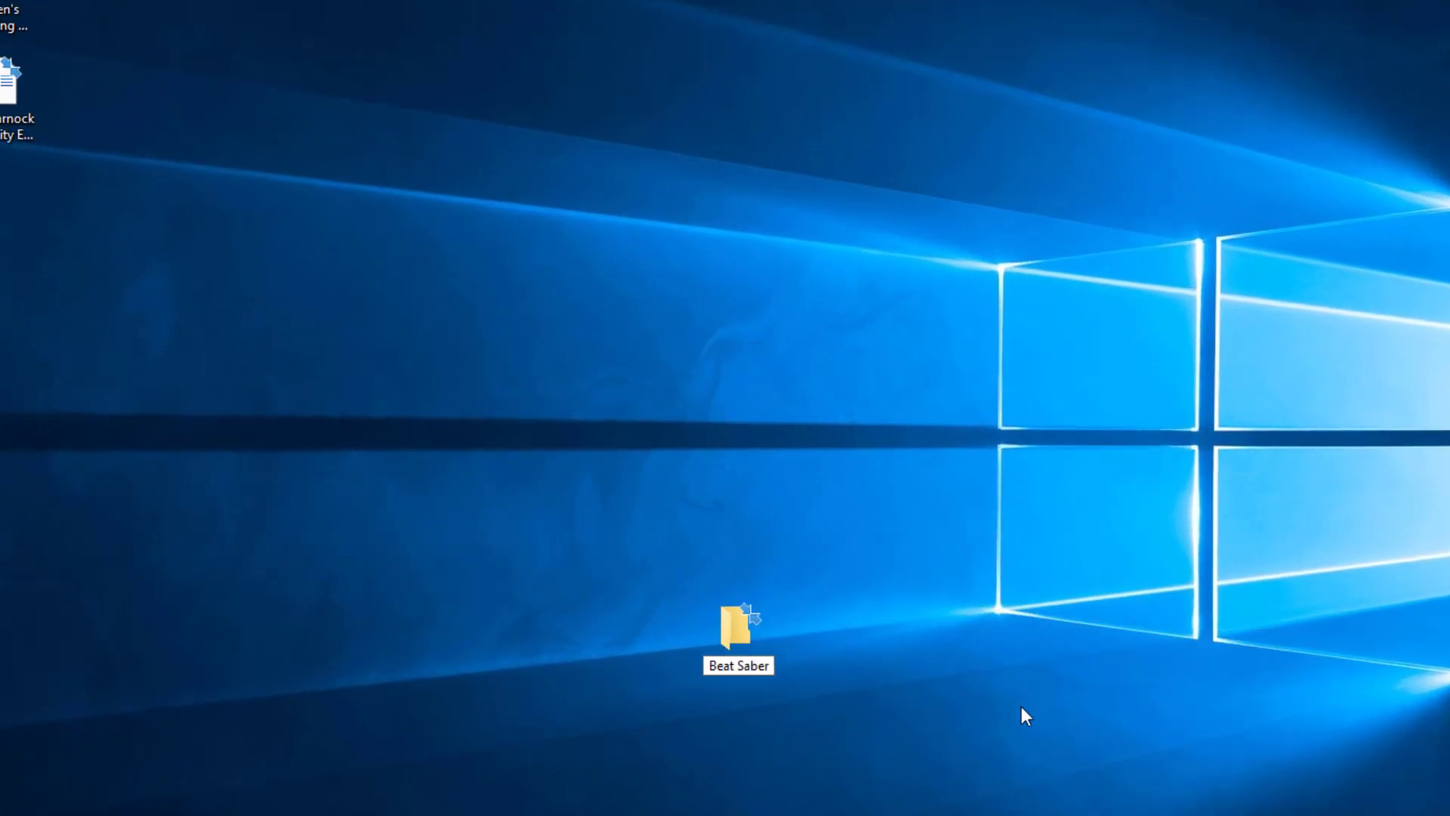
{"action": "double_click", "coordinate": [737, 627]}
Add two folders inside it named CustomLevels and CustomWIPLevels.
{"action": "right_click", "coordinate": [627, 379]}
{"action": "mouse_move", "coordinate": [767, 745]}
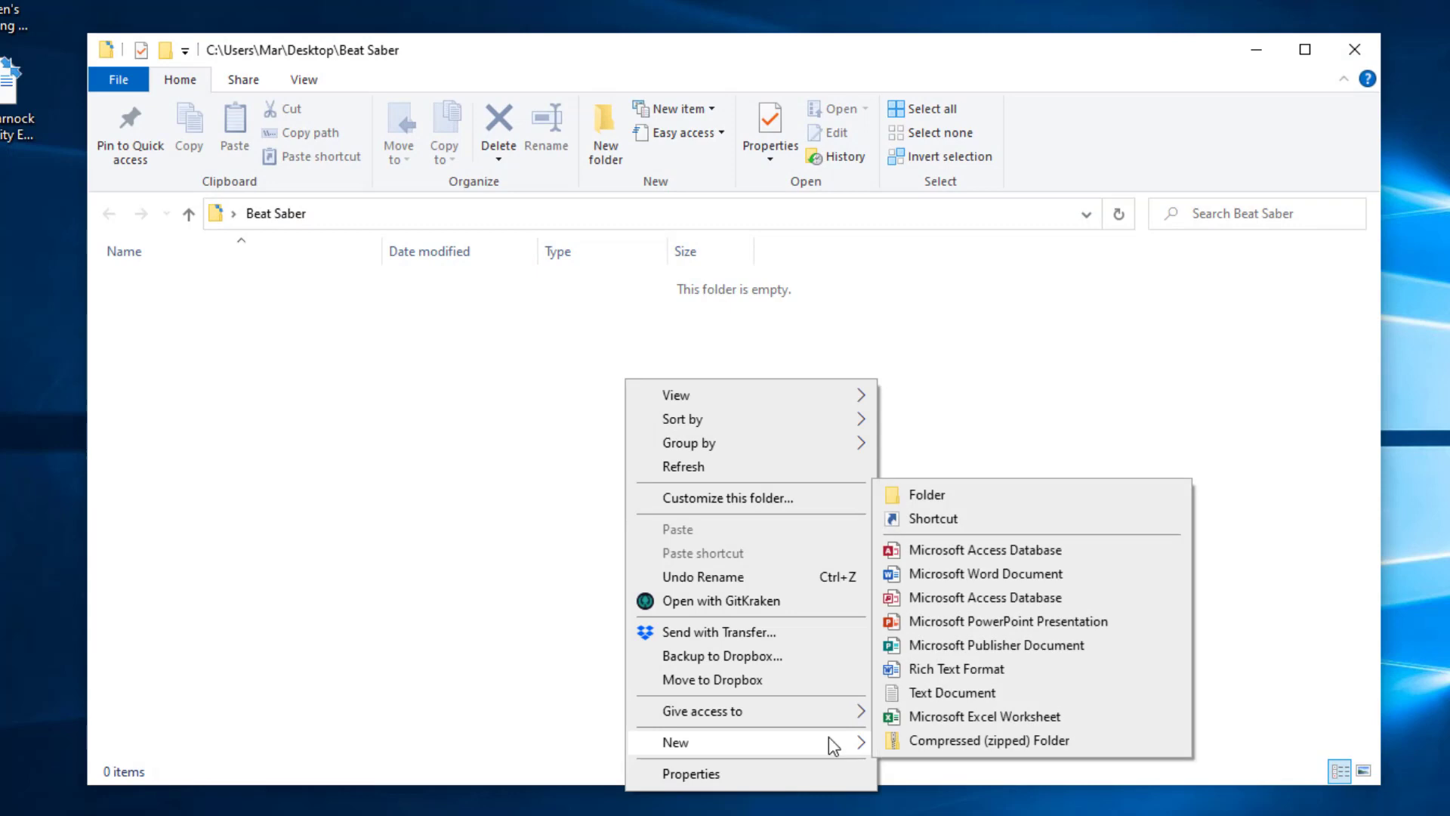
{"action": "left_click", "coordinate": [959, 497]}
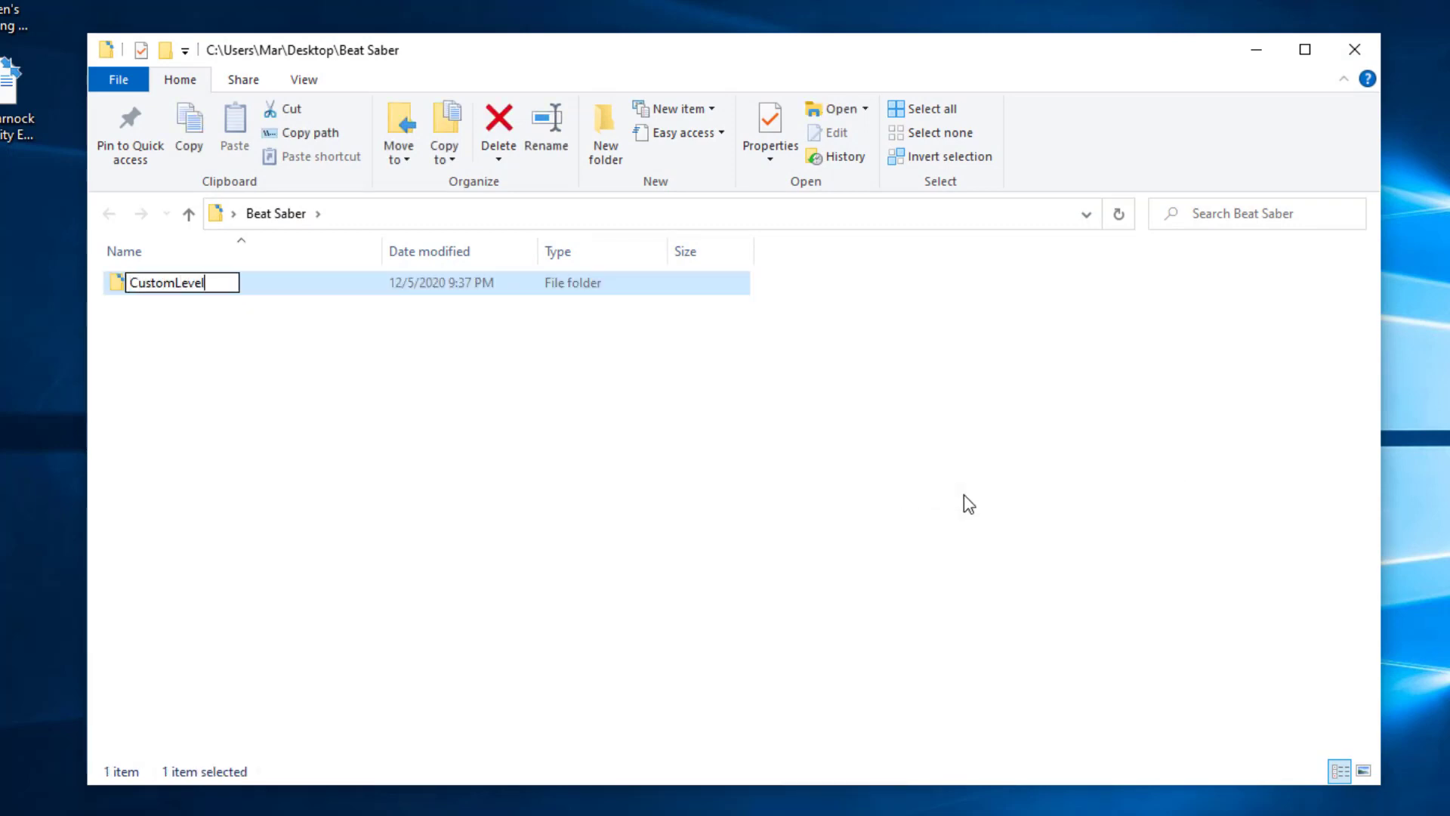
{"action": "right_click", "coordinate": [377, 352]}
{"action": "mouse_move", "coordinate": [568, 716]}
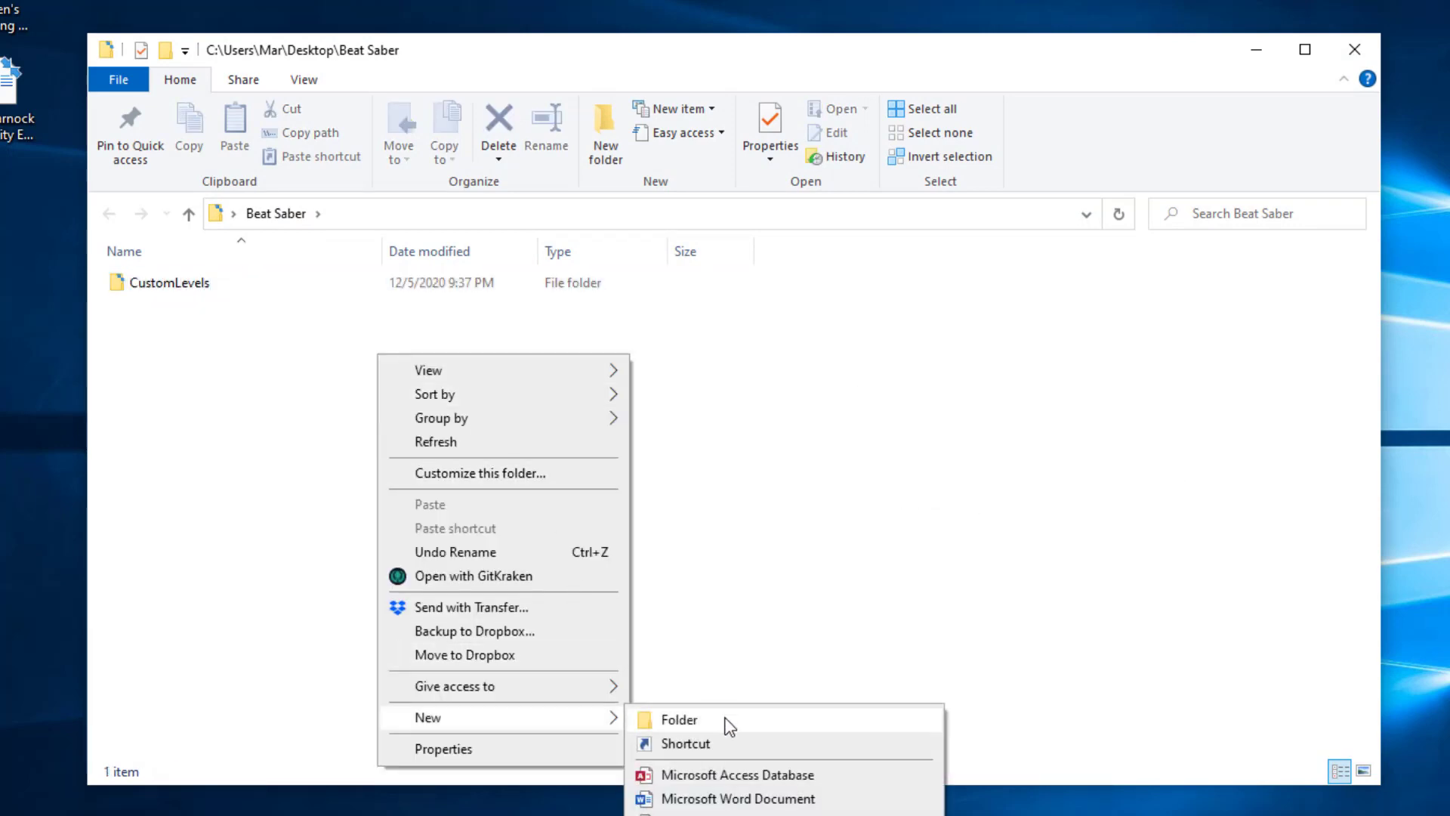
{"action": "left_click", "coordinate": [724, 717]}
{"action": "type", "text": "CustomWIPLevels"}
{"action": "left_click", "coordinate": [766, 482]}
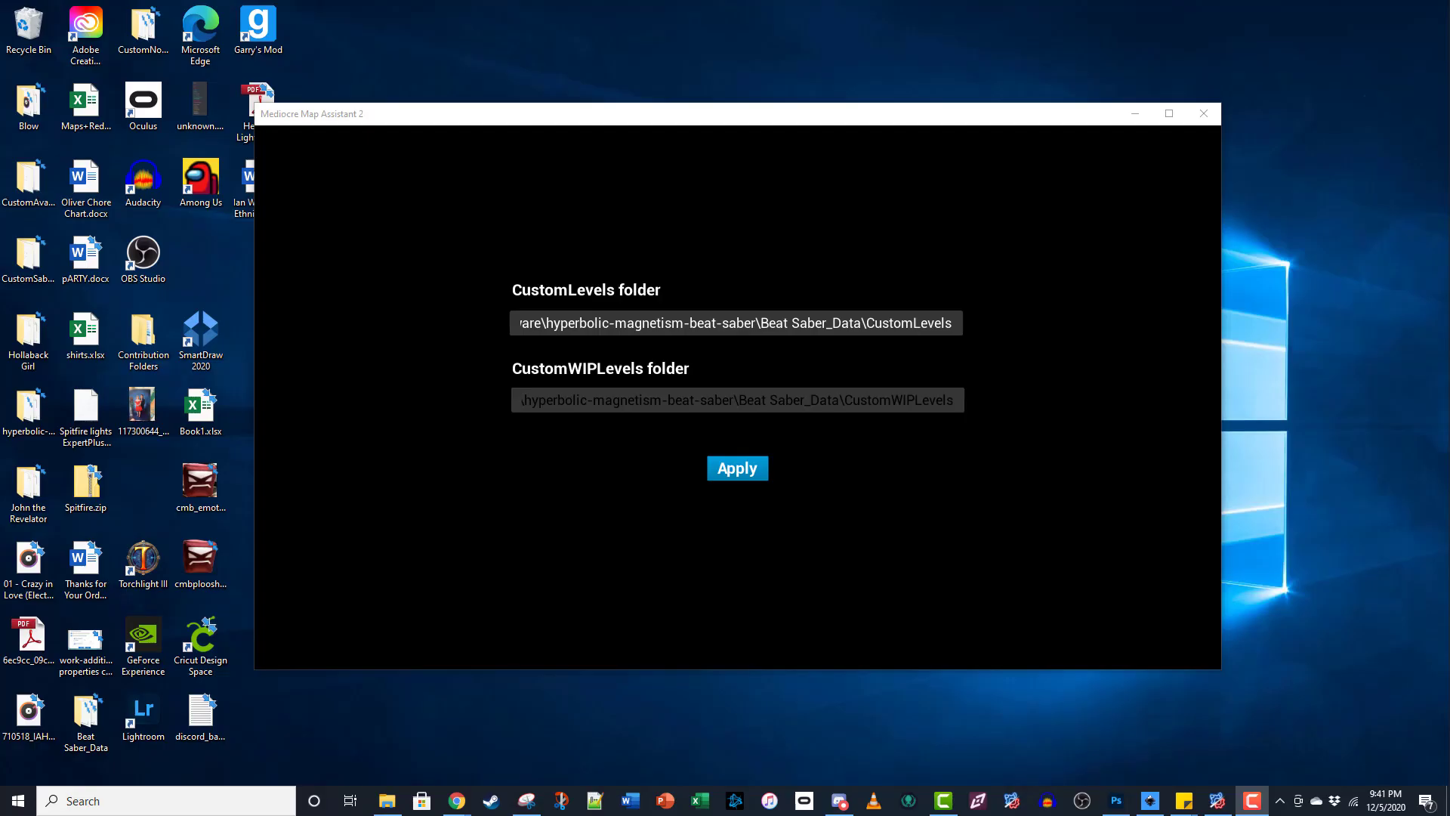
Apply the CustomLevels and CustomWIPLevels paths on the folder setup screen.
{"action": "left_click", "coordinate": [744, 471]}
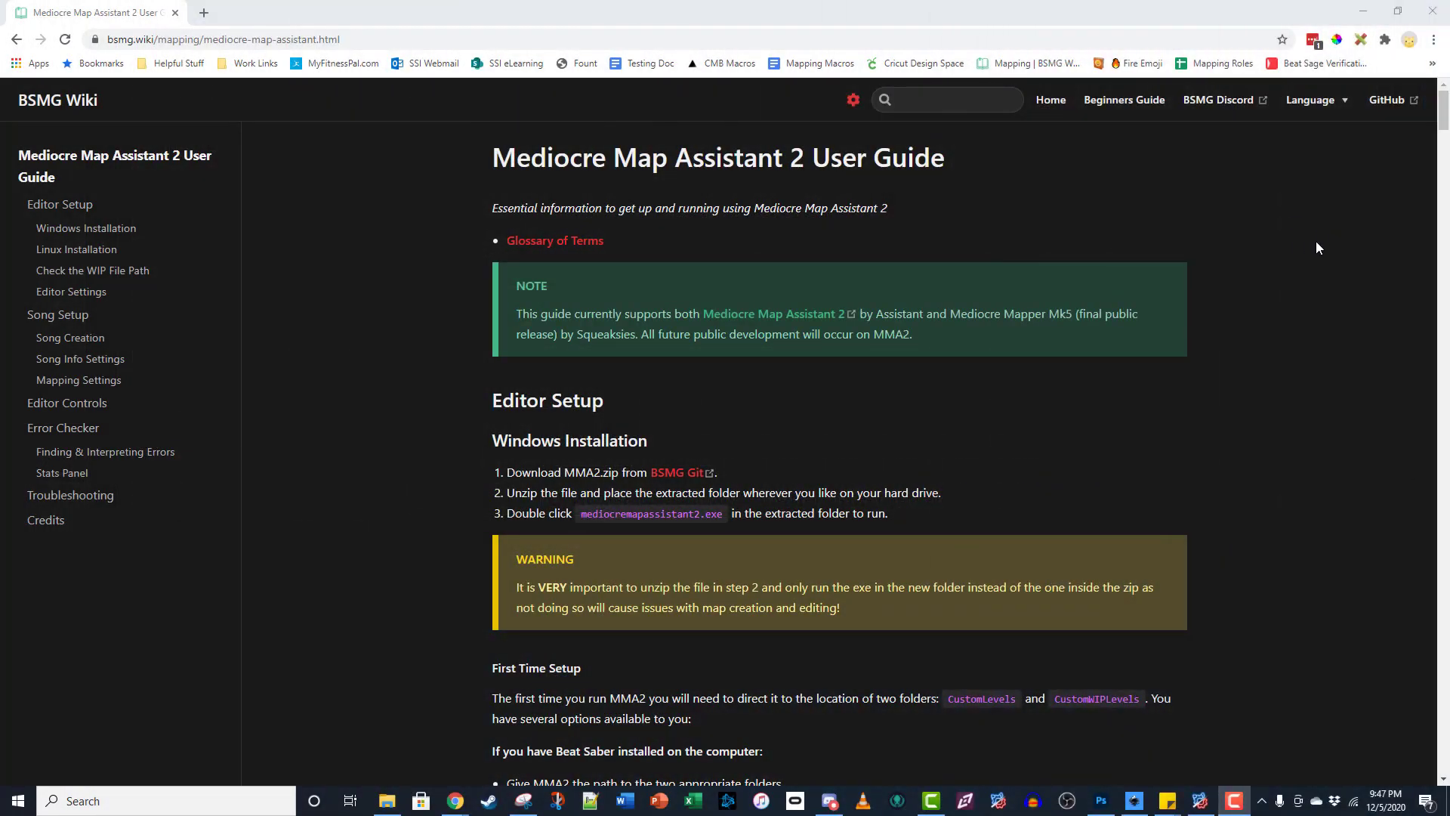
Scroll the user guide through the Windows Installation and Linux Installation sections.
{"action": "scroll", "coordinate": [1326, 254], "scroll_direction": "down", "scroll_amount": 5}
{"action": "scroll", "coordinate": [1352, 362], "scroll_direction": "down", "scroll_amount": 5}
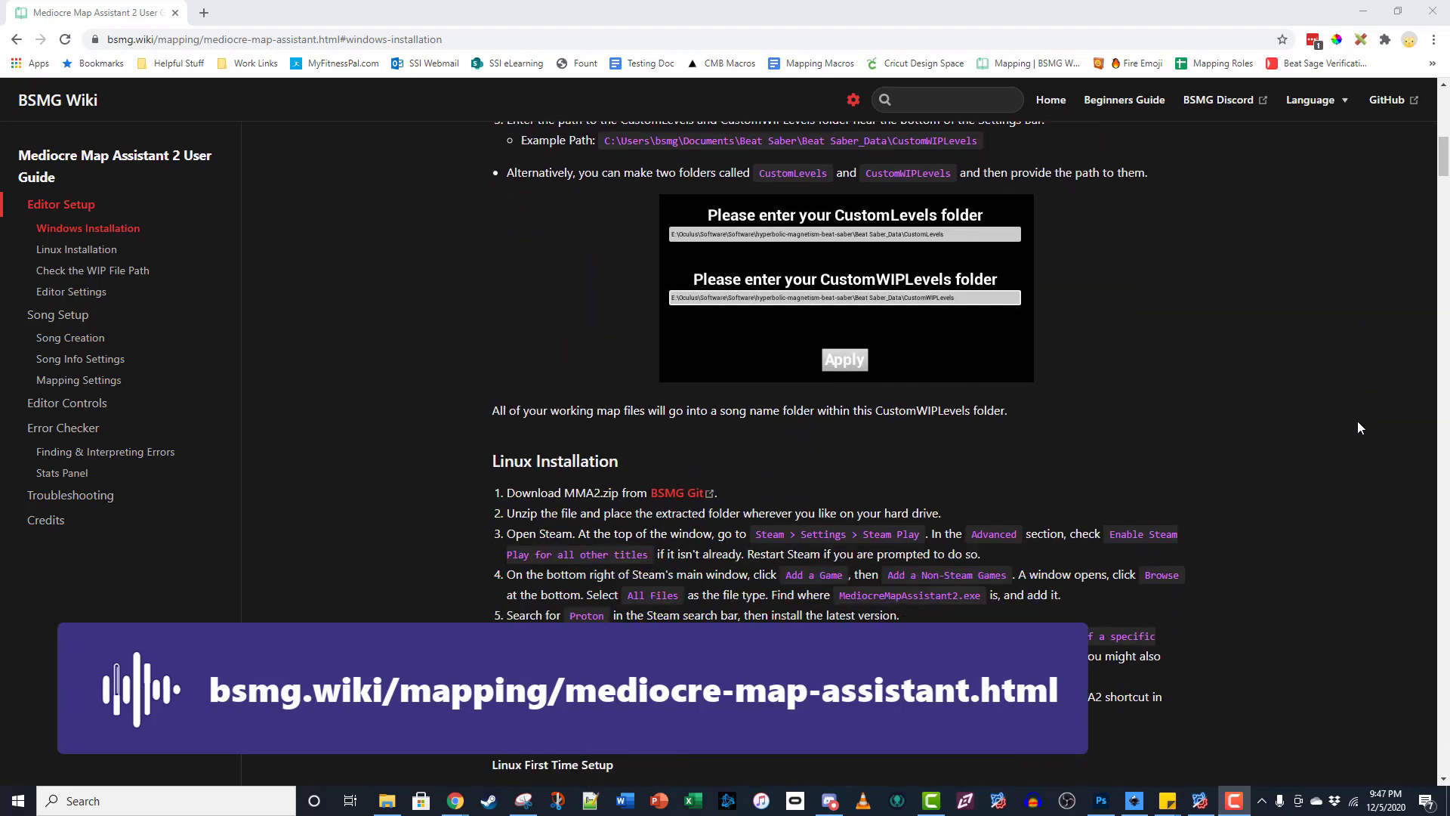
{"action": "scroll", "coordinate": [1357, 427], "scroll_direction": "down", "scroll_amount": 3}
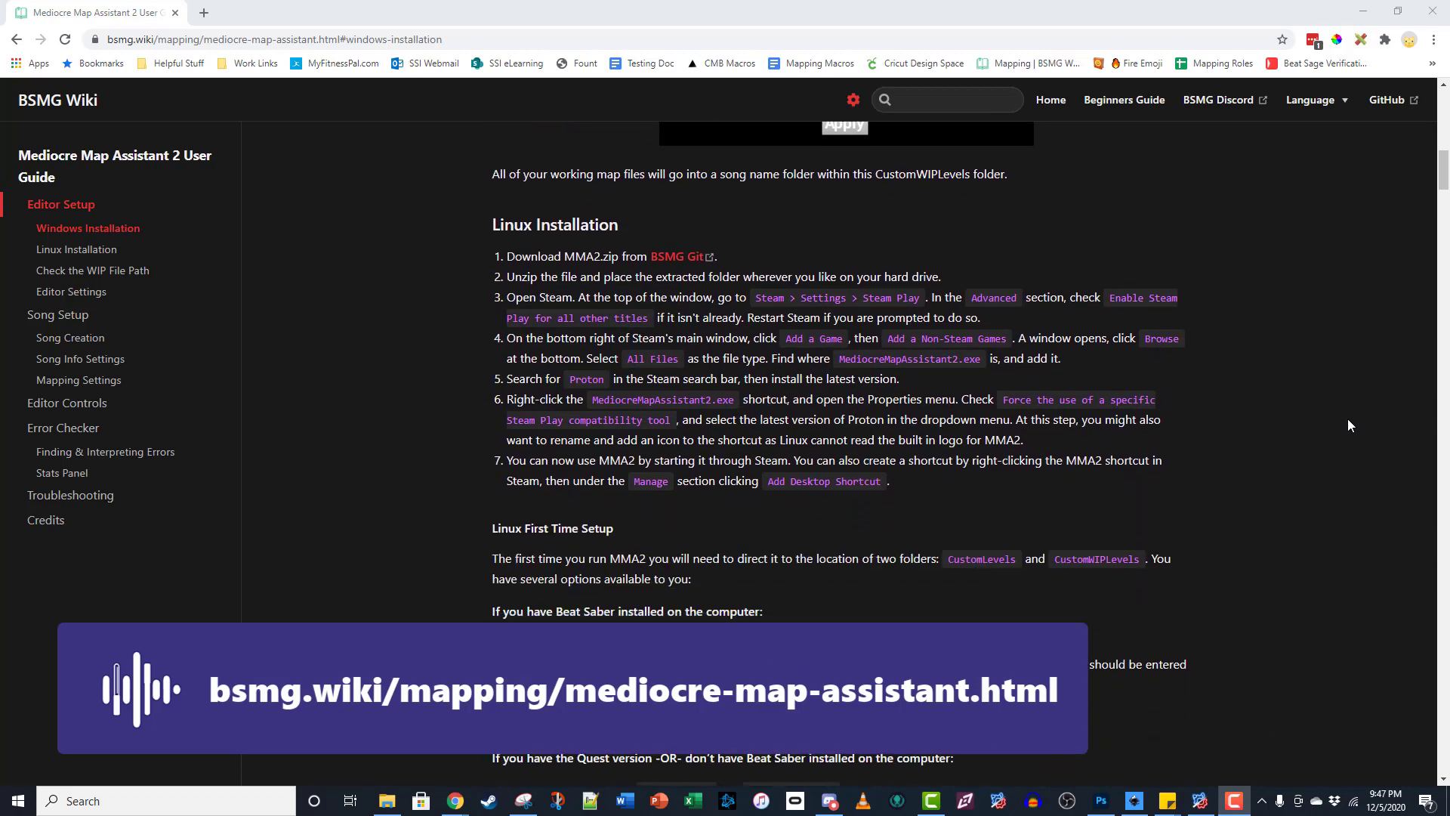
{"action": "scroll", "coordinate": [1349, 420], "scroll_direction": "down", "scroll_amount": 6}
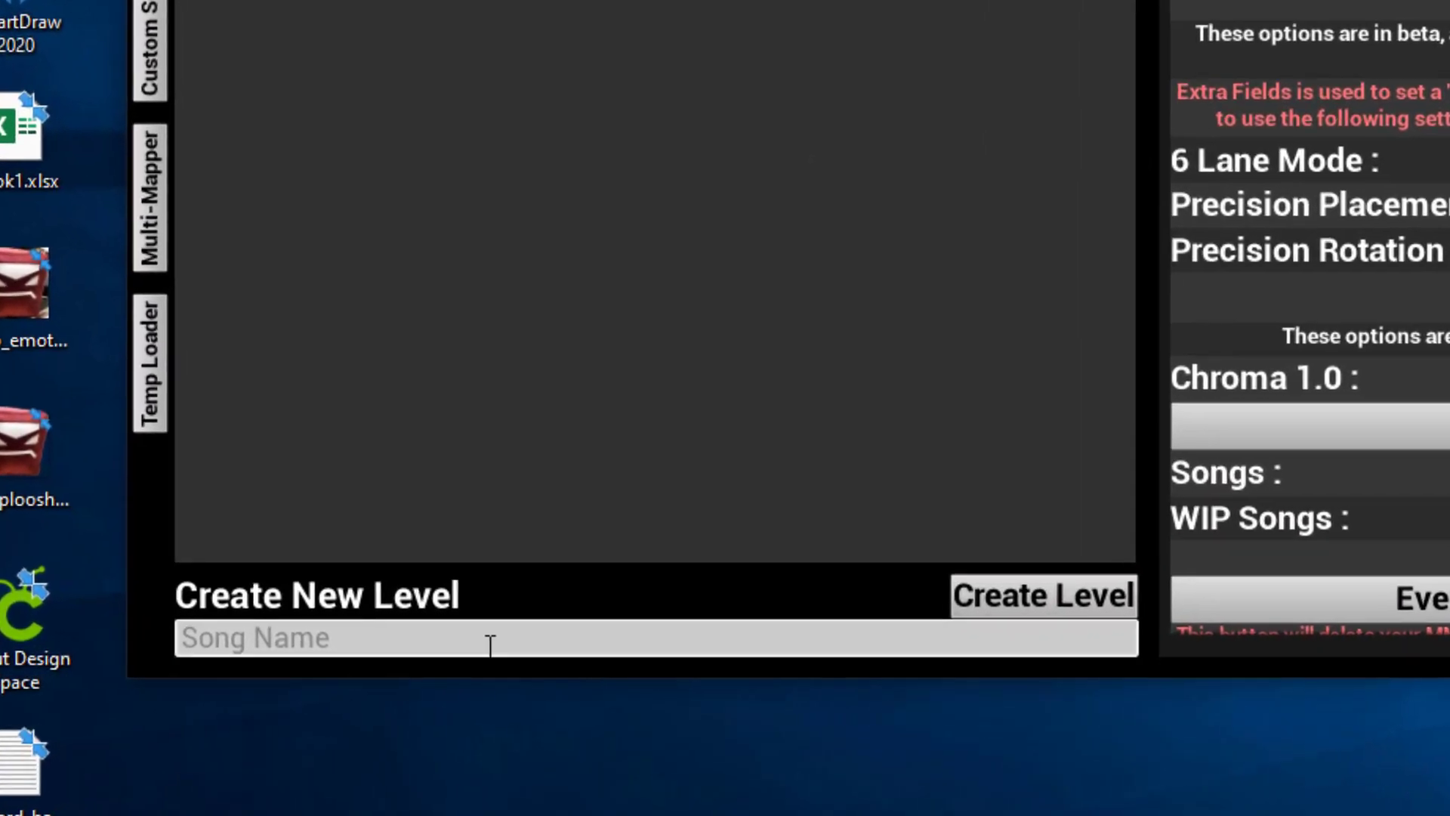
Create the 'Spectre - Alan Walker' level and open its new folder in CustomWIPLevels.
{"action": "left_click", "coordinate": [487, 642]}
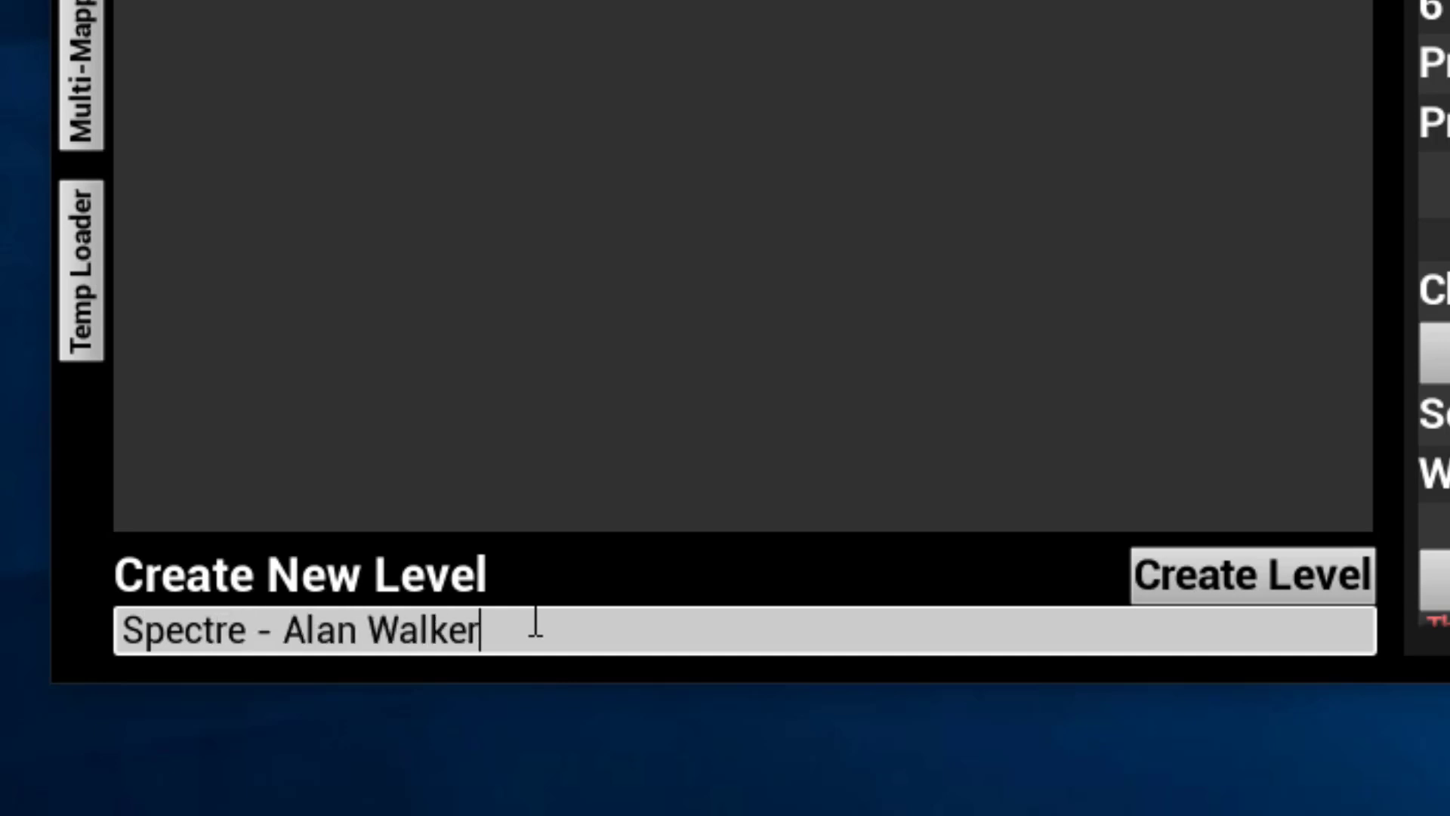
{"action": "left_click", "coordinate": [1337, 580]}
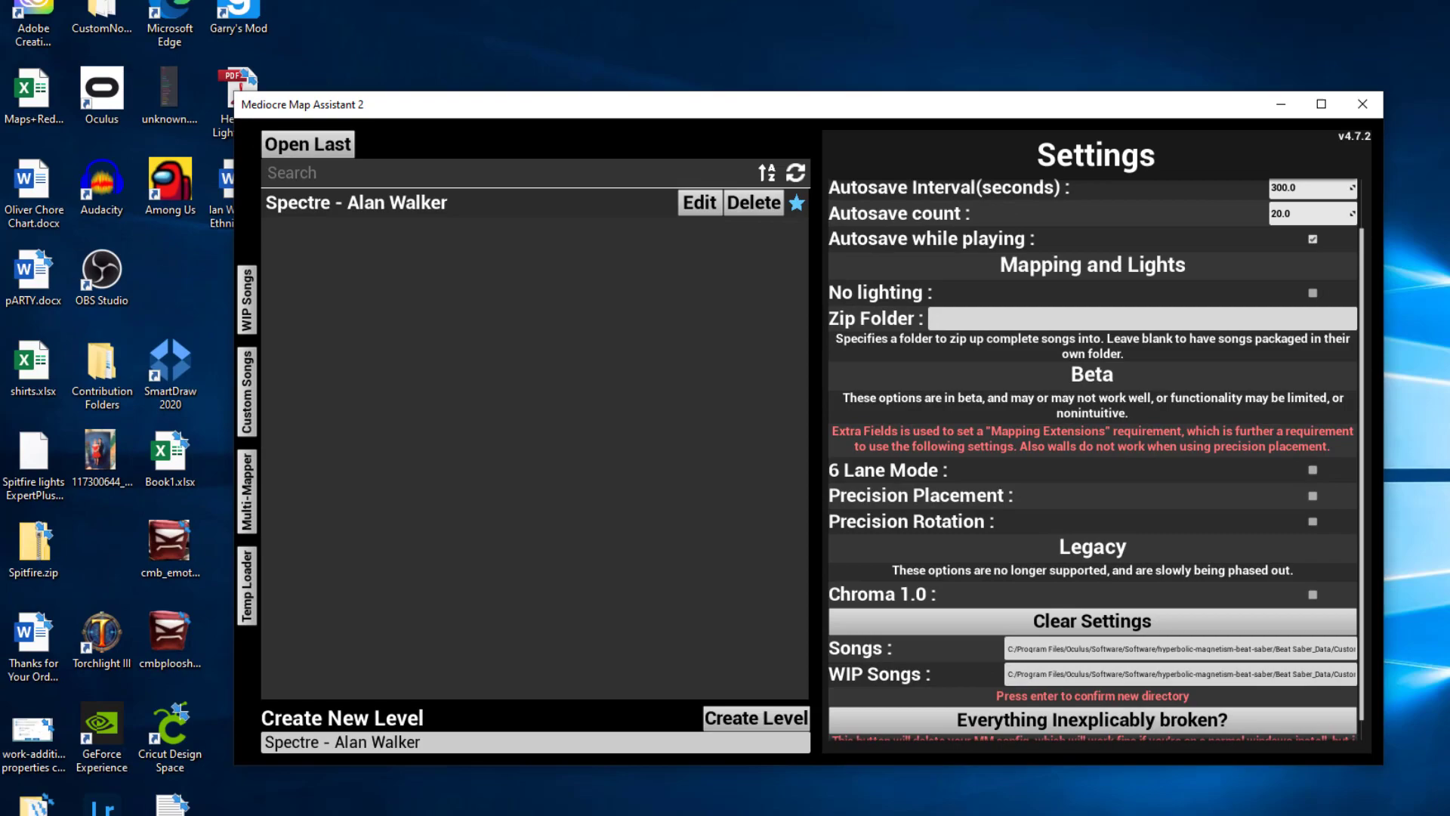
{"action": "mouse_move", "coordinate": [384, 805]}
{"action": "left_click", "coordinate": [448, 764]}
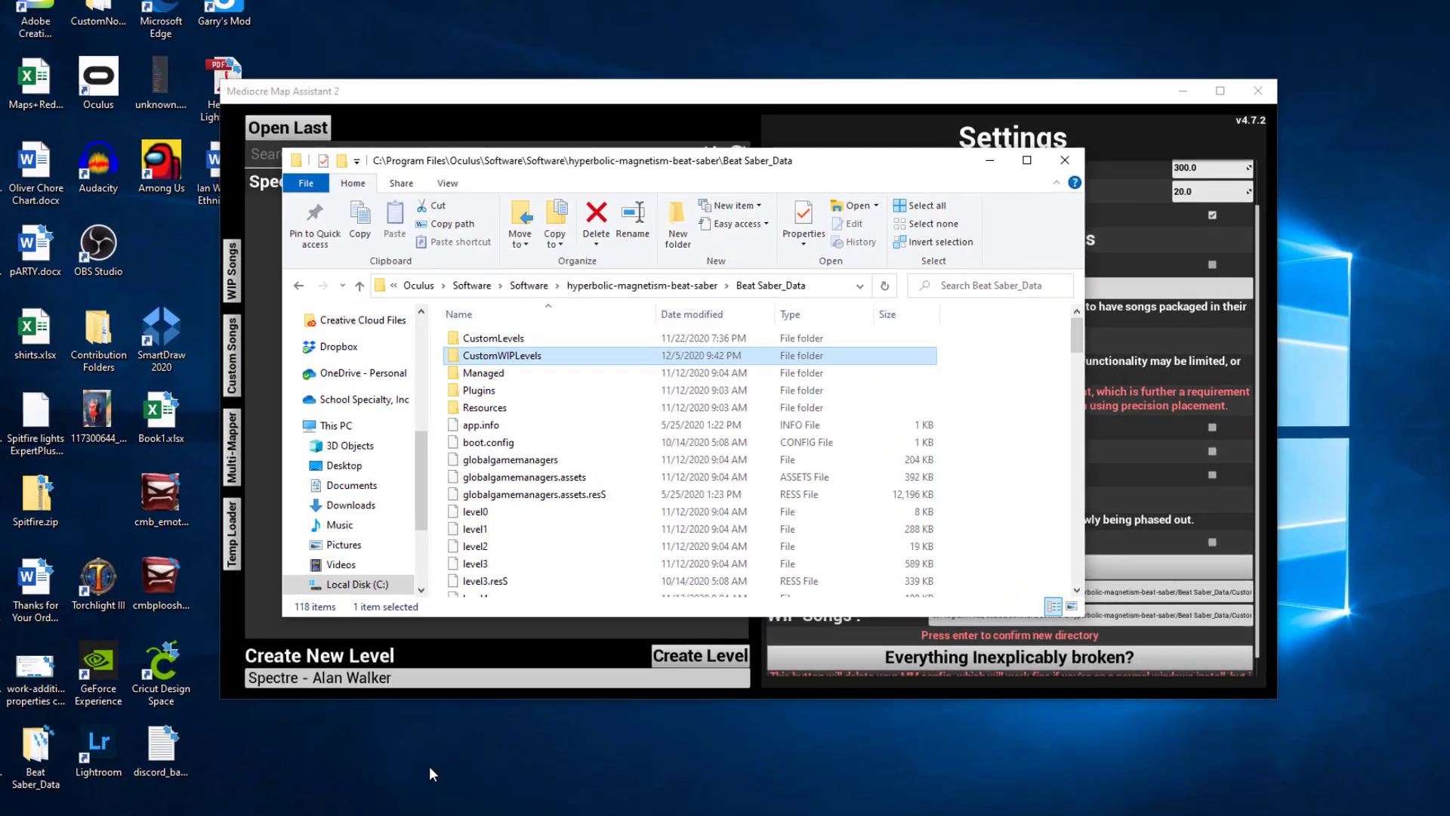
{"action": "double_click", "coordinate": [514, 363]}
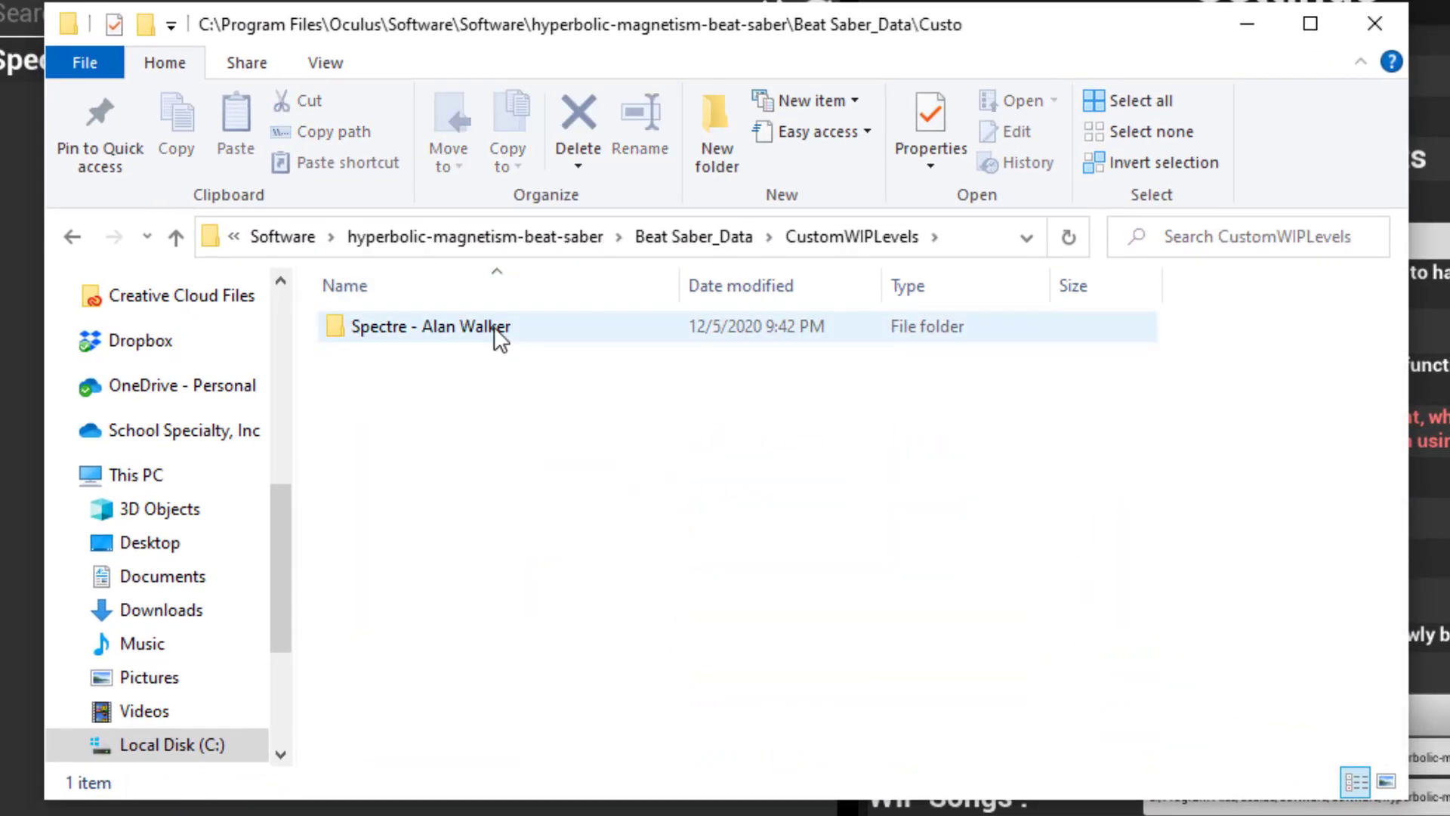
{"action": "double_click", "coordinate": [494, 326]}
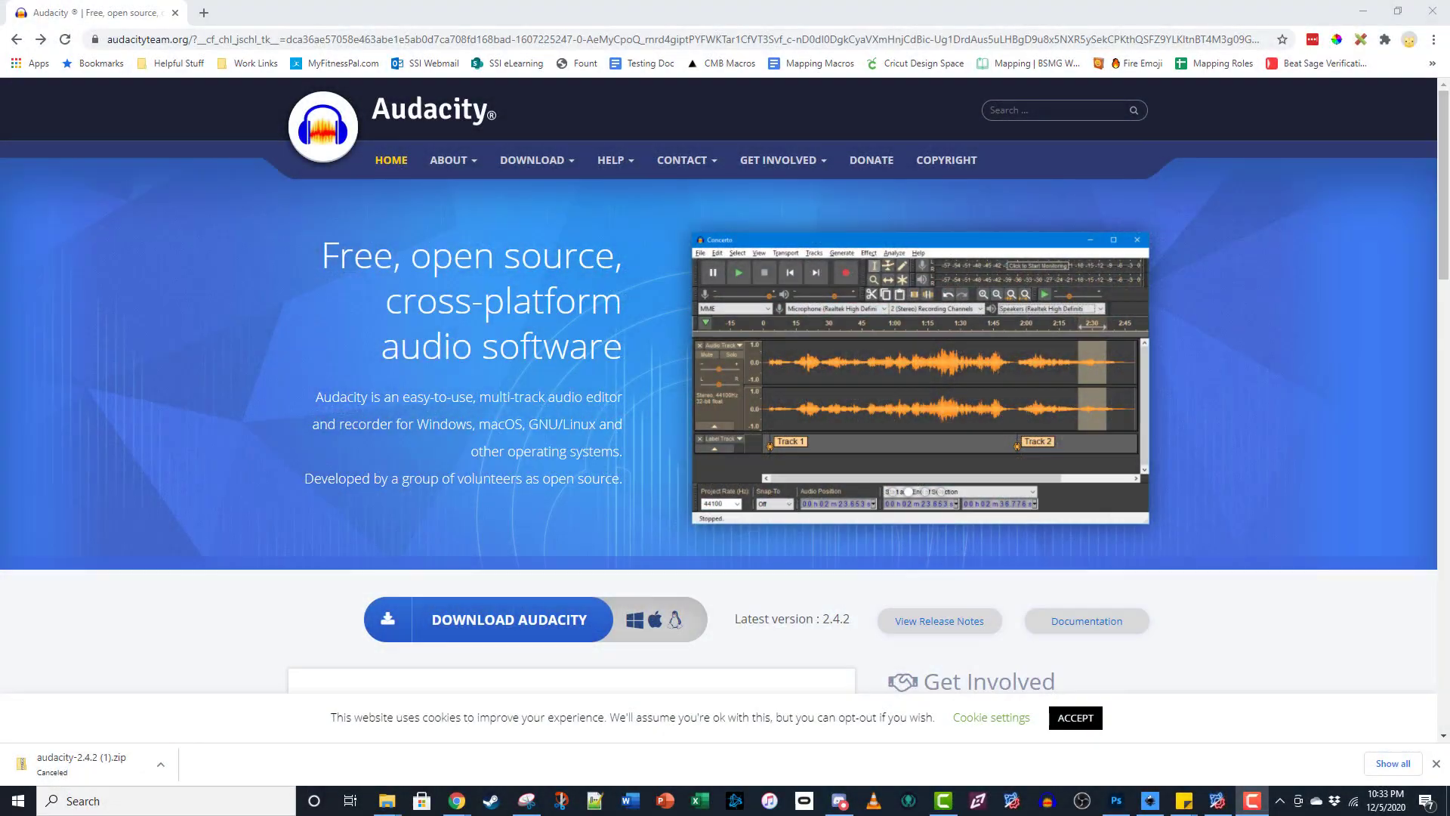
Go to the Audacity Windows download page from the DOWNLOAD menu.
{"action": "mouse_move", "coordinate": [578, 168]}
{"action": "left_click", "coordinate": [555, 211]}
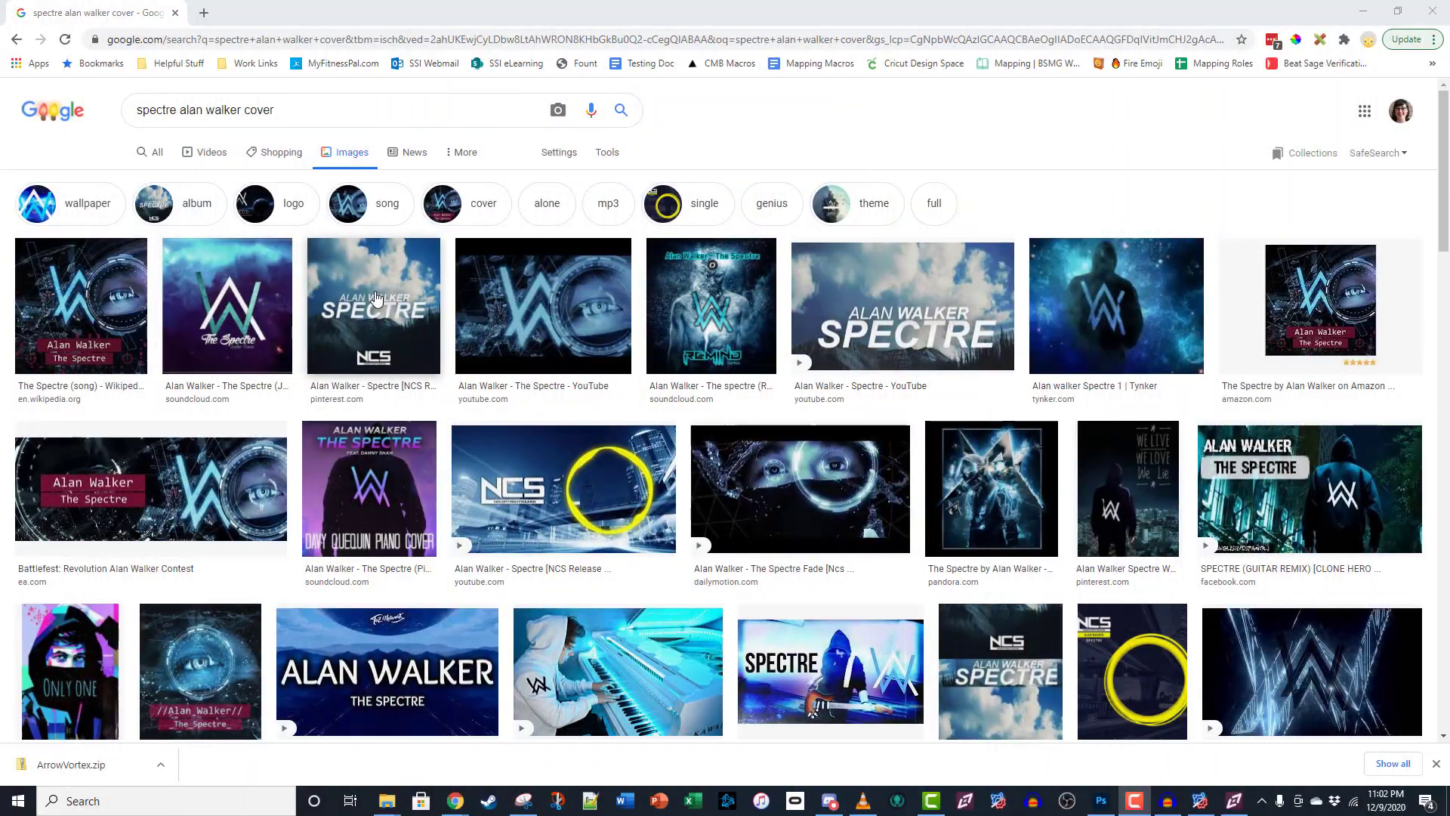
Open the side preview of one Spectre cover-art thumbnail.
{"action": "left_click", "coordinate": [819, 317]}
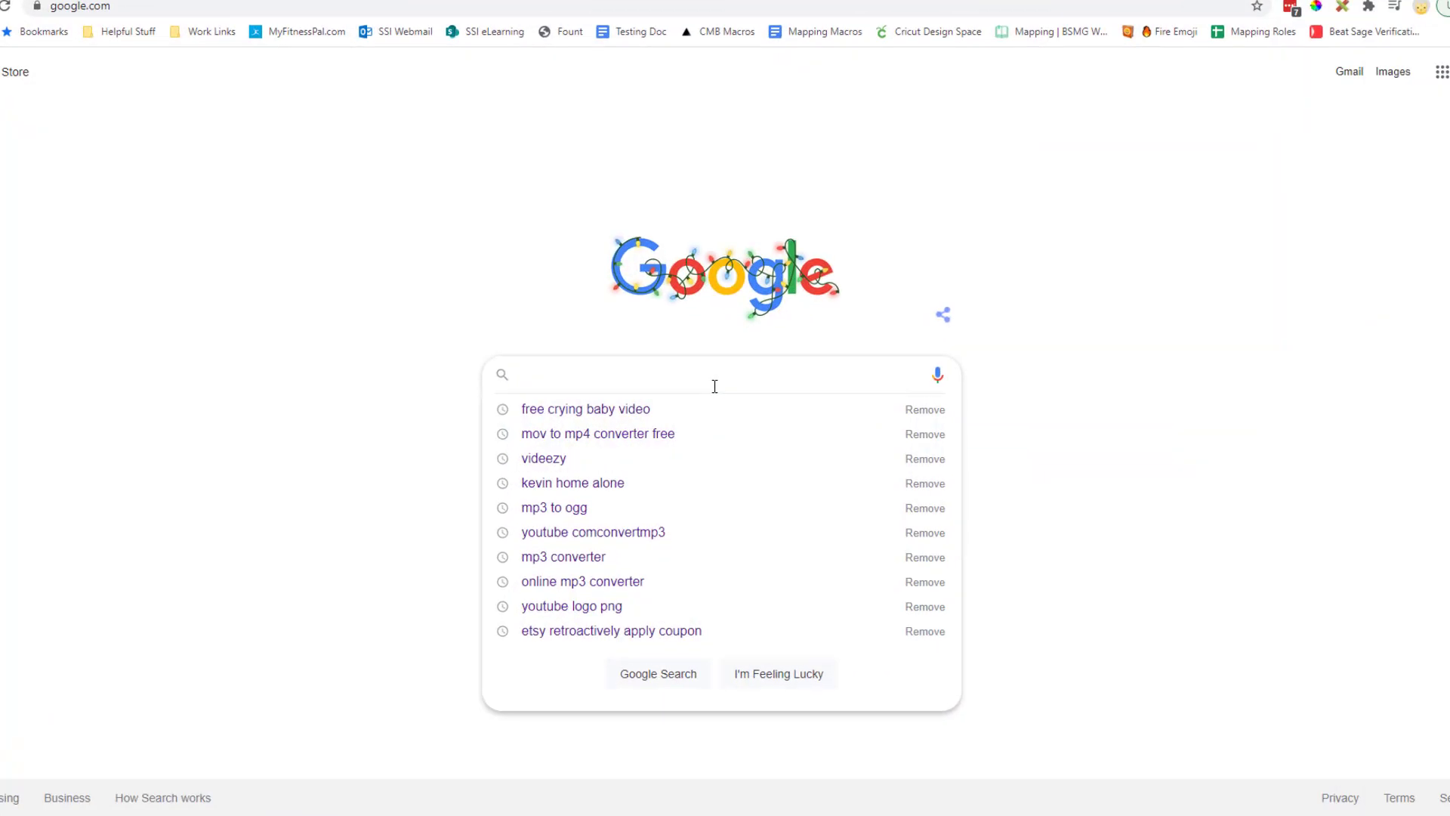
Search 'Spectre alan walker bpm' to get 128 BPM, then tap the beat with space.
{"action": "type", "text": "Spectre alan"}
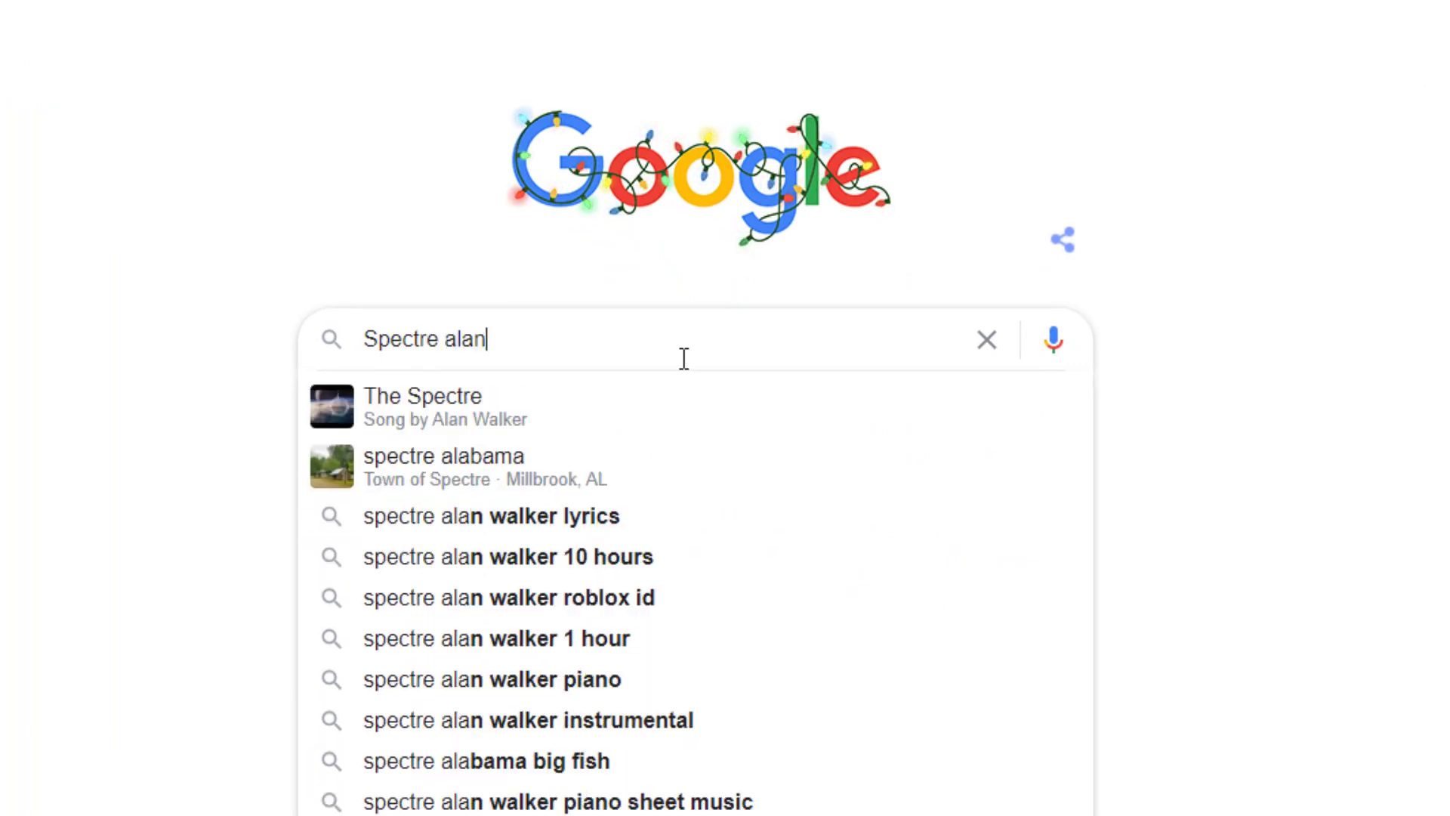
{"action": "type", "text": " walker bpm"}
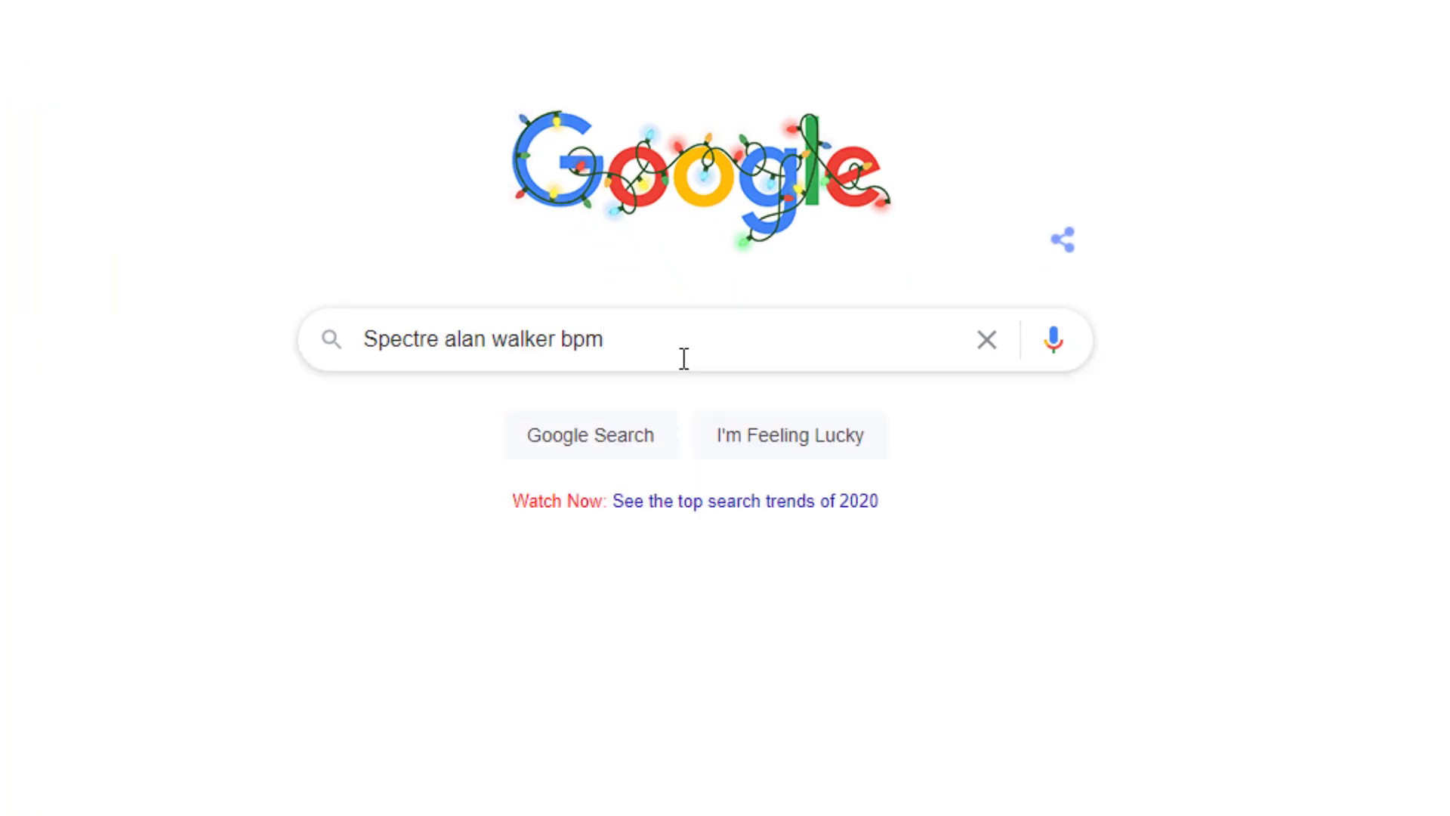
{"action": "key", "text": "Return"}
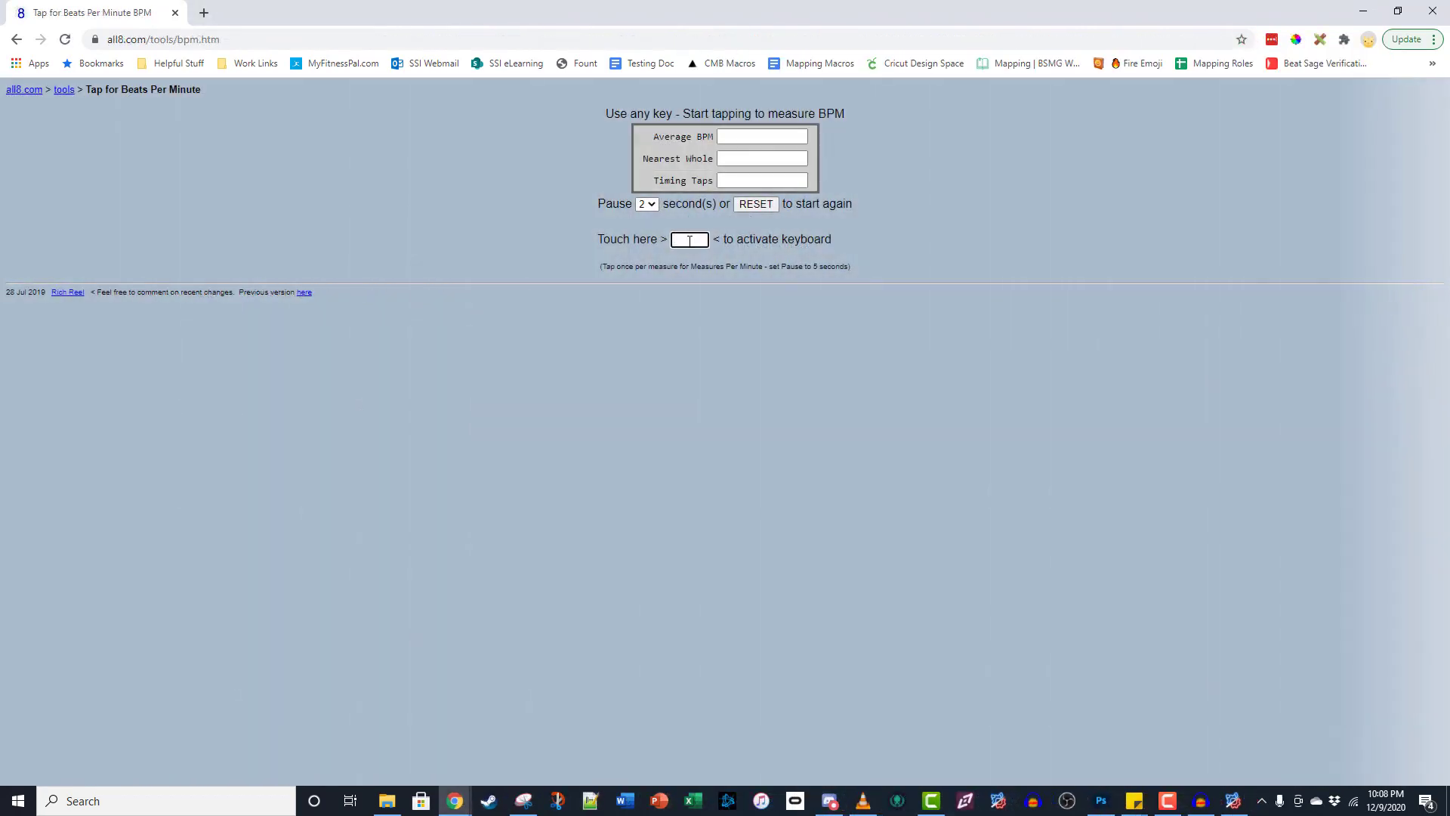
{"action": "key", "text": "space"}
{"action": "key", "text": "space"}
{"action": "key", "text": "space"}
{"action": "key", "text": "space"}
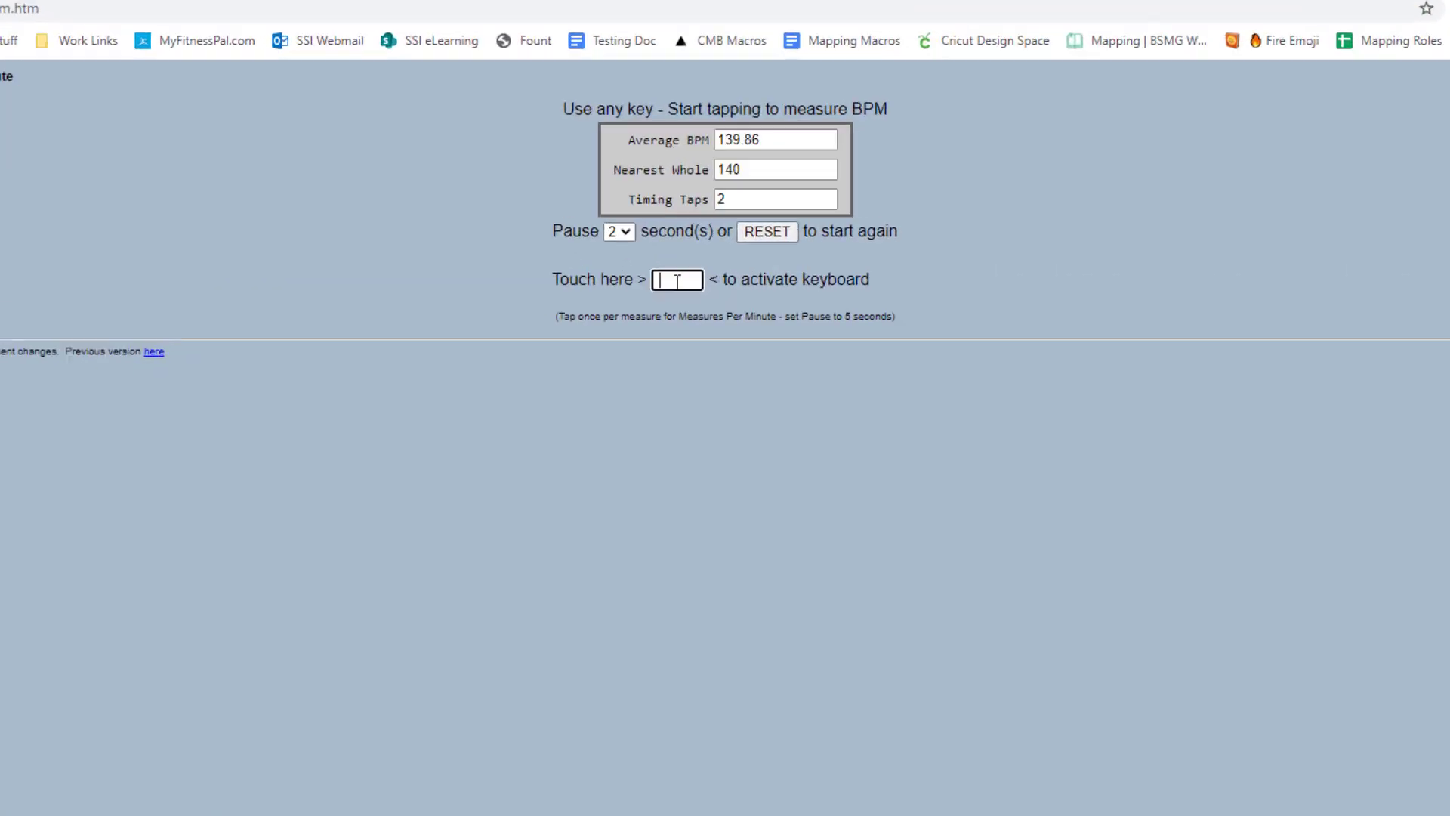
{"action": "key", "text": "space"}
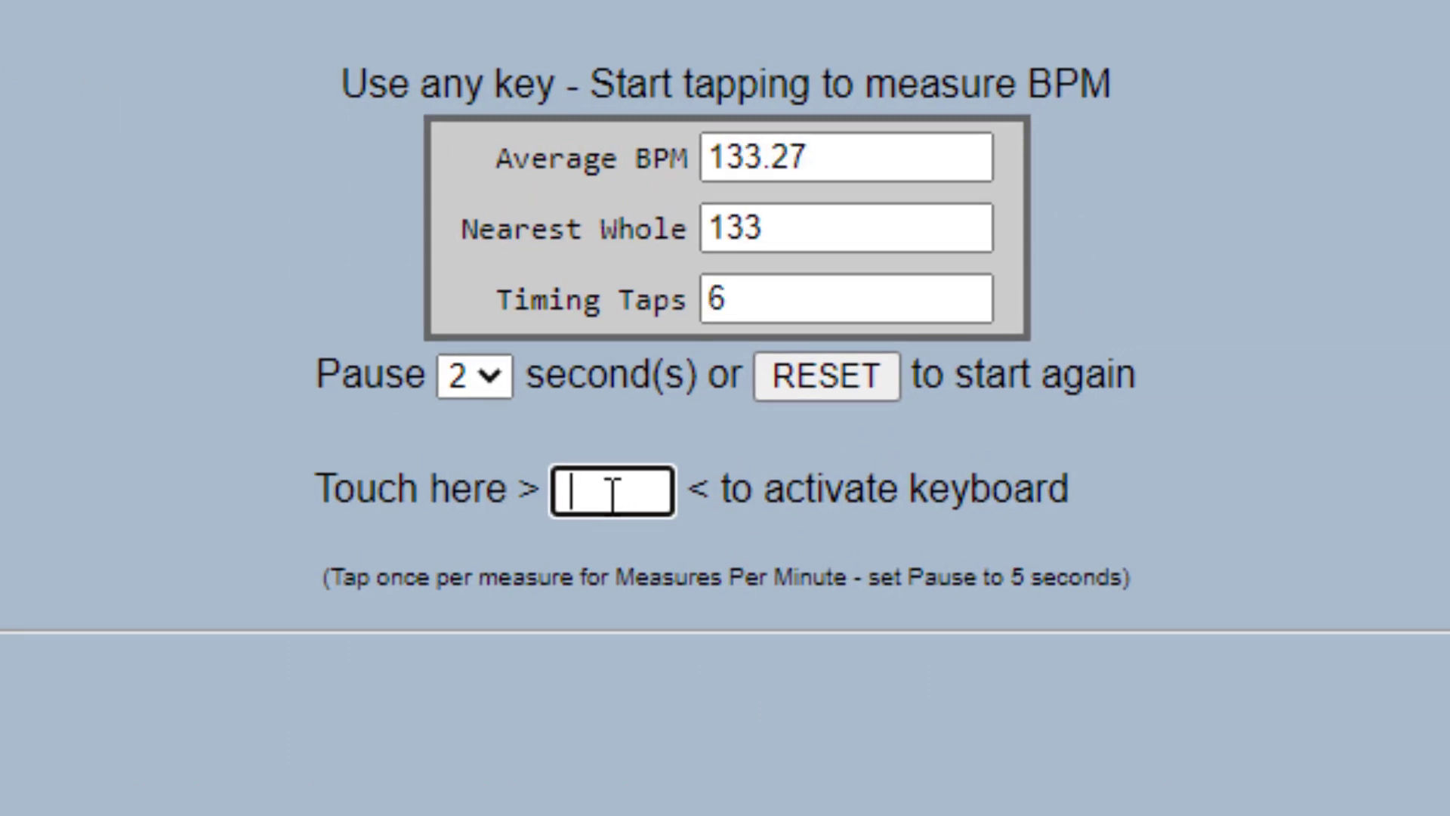
{"action": "key", "text": "space"}
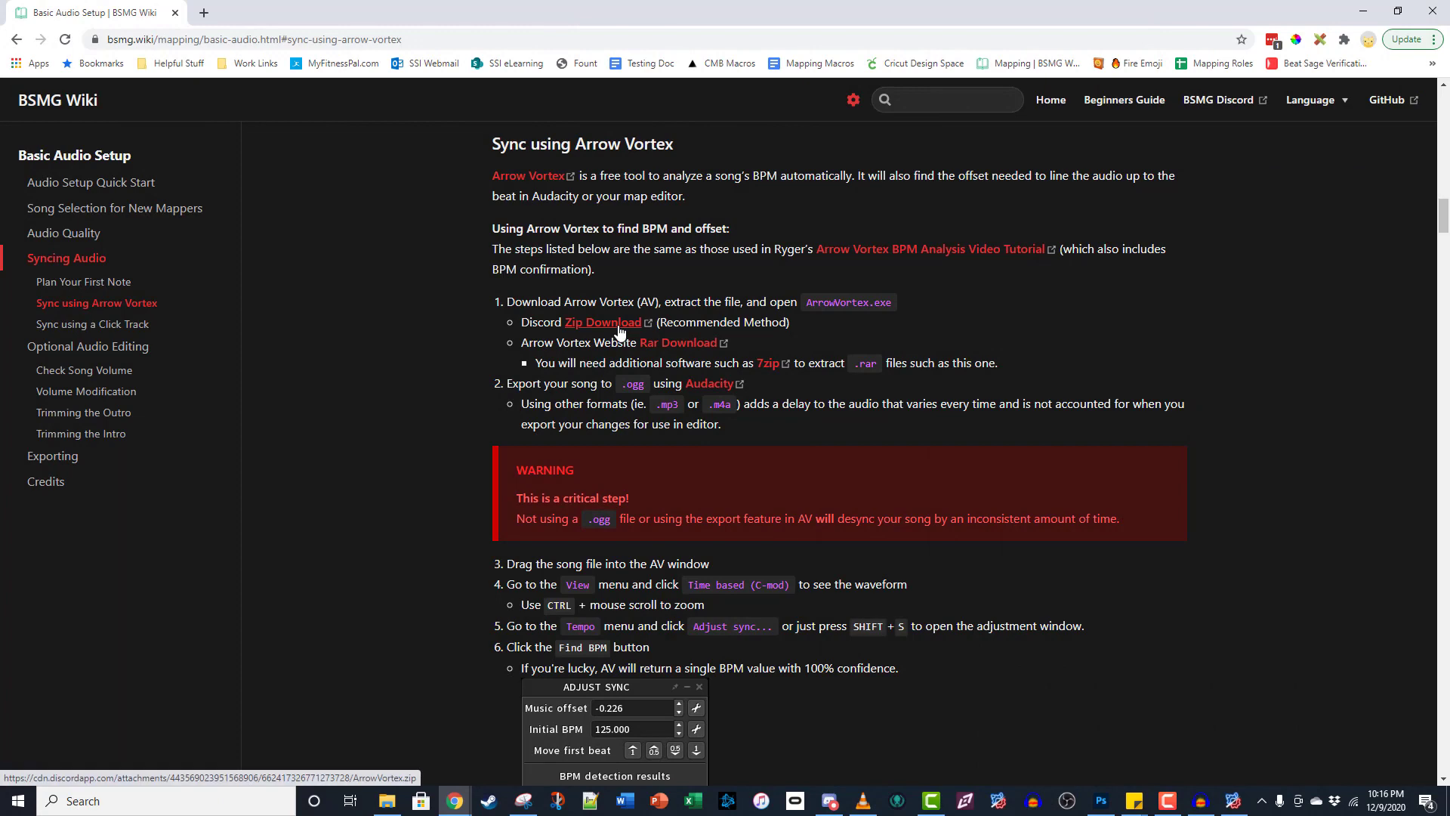
Download ArrowVortex.zip from the BSMG Wiki link and extract it.
{"action": "left_click", "coordinate": [617, 327]}
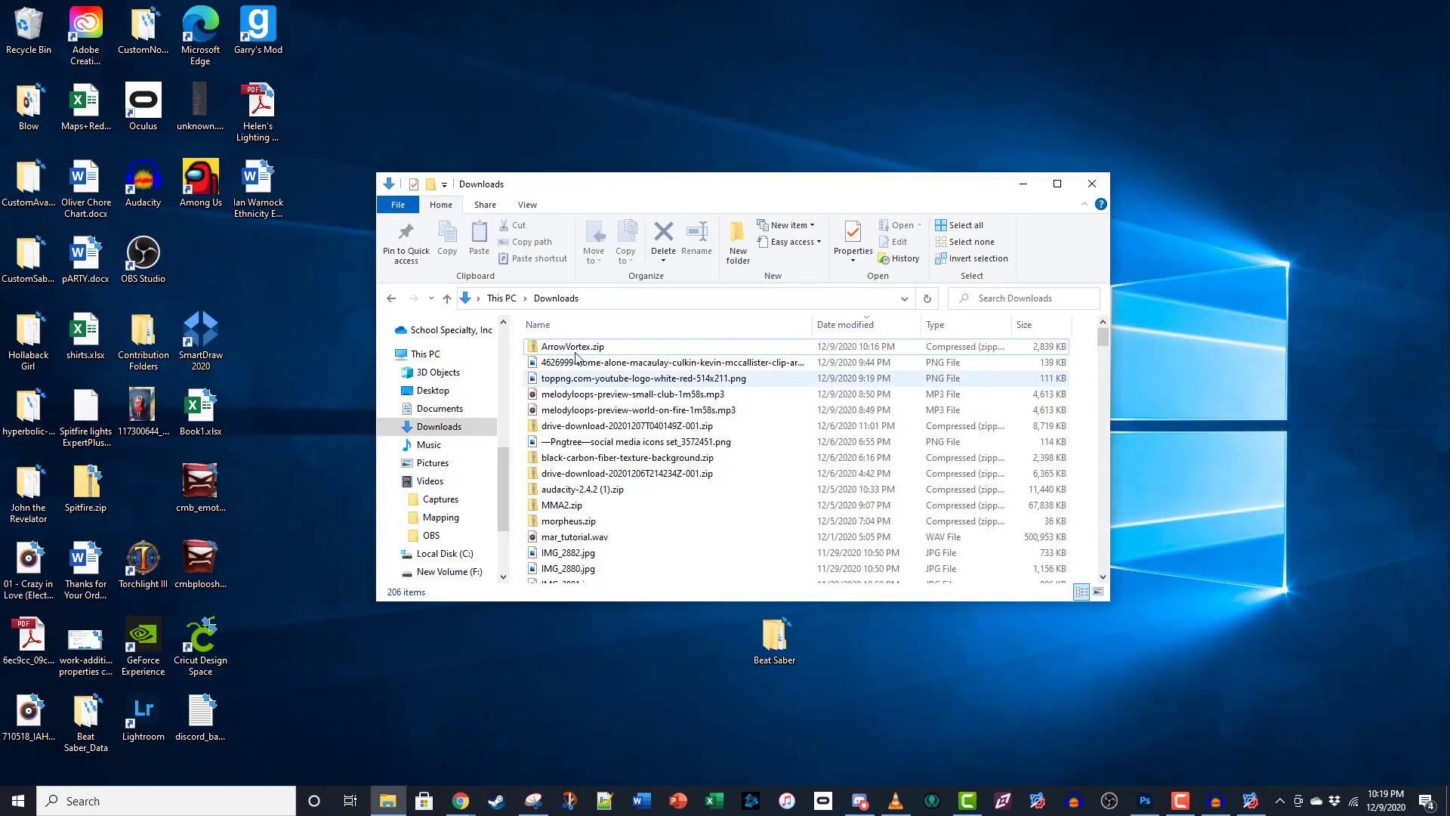
{"action": "right_click", "coordinate": [582, 348]}
{"action": "left_click", "coordinate": [616, 397]}
{"action": "left_click", "coordinate": [856, 545]}
Launch ArrowVortex.exe and scroll back down the Basic Audio Setup guide.
{"action": "double_click", "coordinate": [594, 413]}
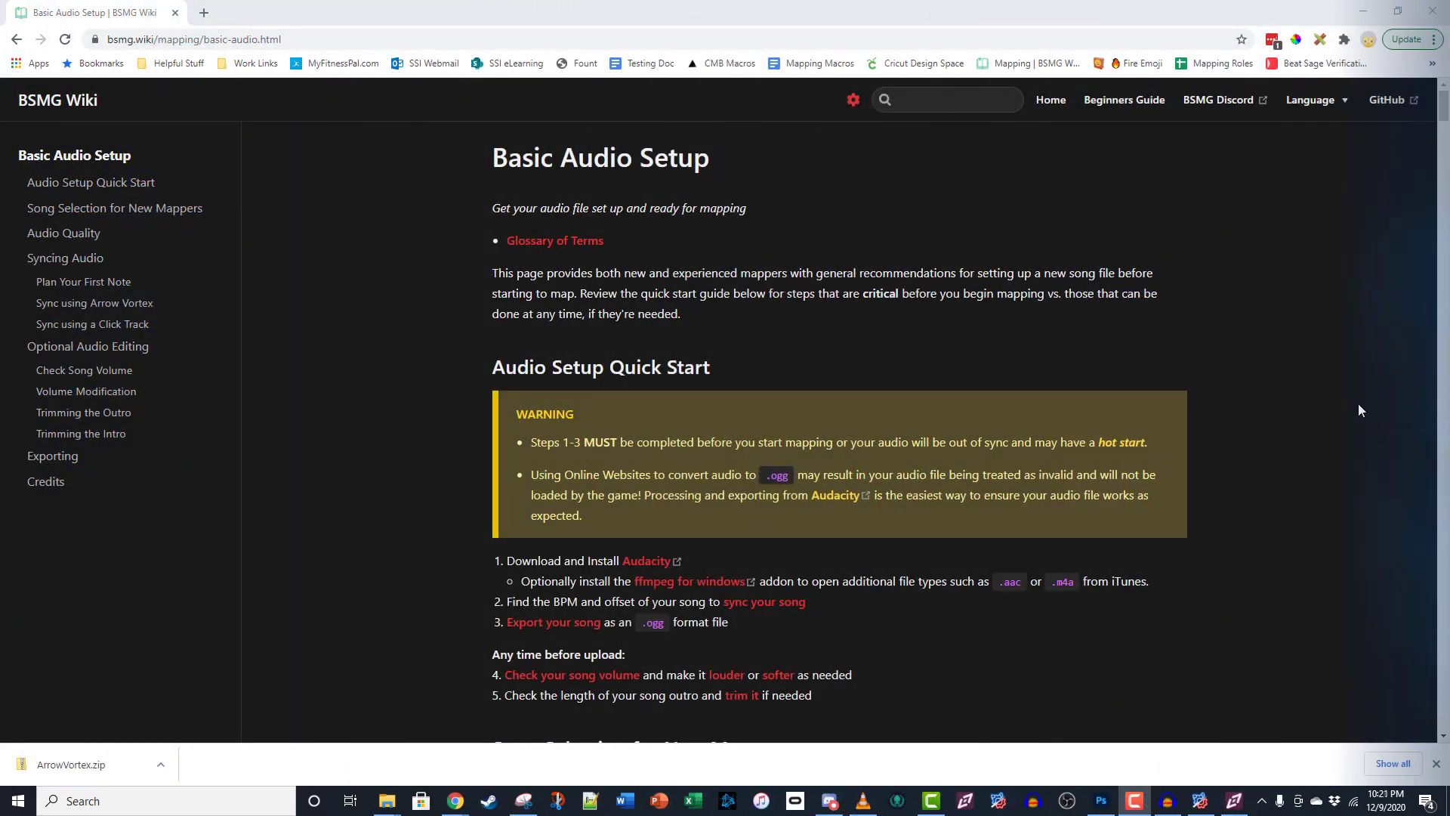
{"action": "scroll", "coordinate": [1357, 408], "scroll_direction": "down", "scroll_amount": 10}
{"action": "scroll", "coordinate": [1358, 413], "scroll_direction": "down", "scroll_amount": 12}
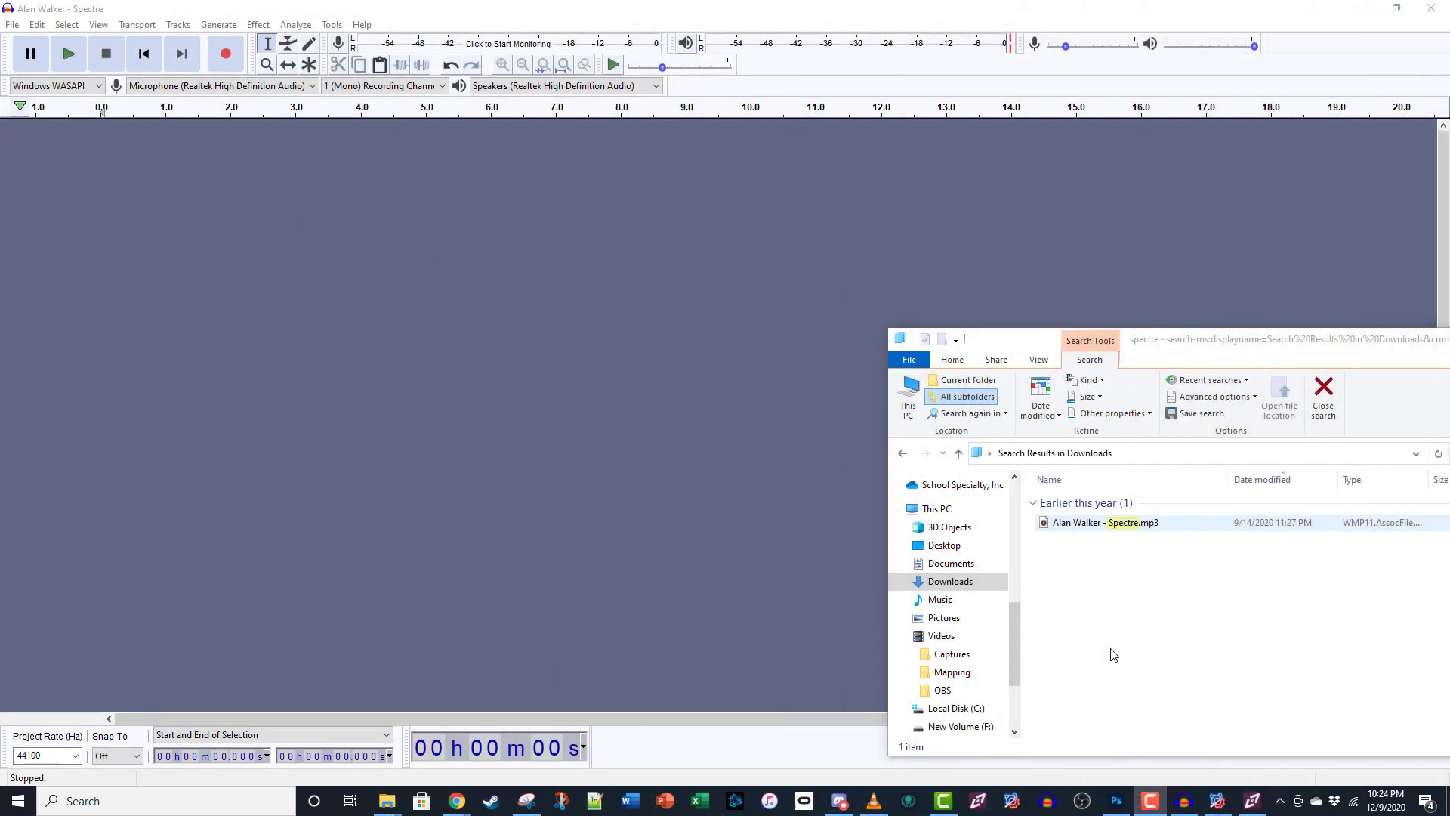
Import Alan Walker - Spectre.mp3 into Audacity and export it as OGG.
{"action": "left_click_drag", "start_coordinate": [1106, 522], "coordinate": [378, 318]}
{"action": "left_click", "coordinate": [13, 24]}
{"action": "mouse_move", "coordinate": [45, 133]}
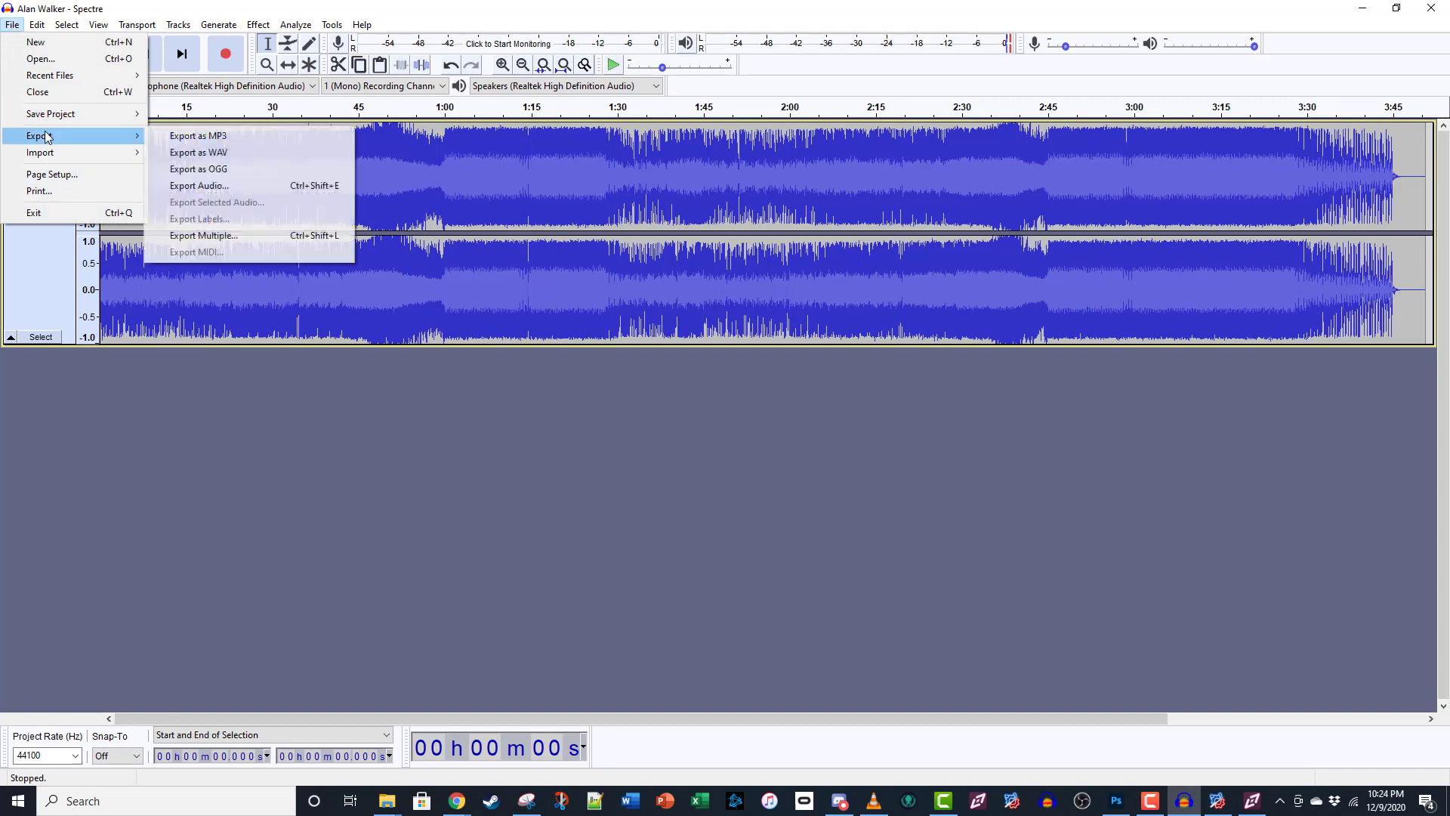
{"action": "left_click", "coordinate": [195, 170]}
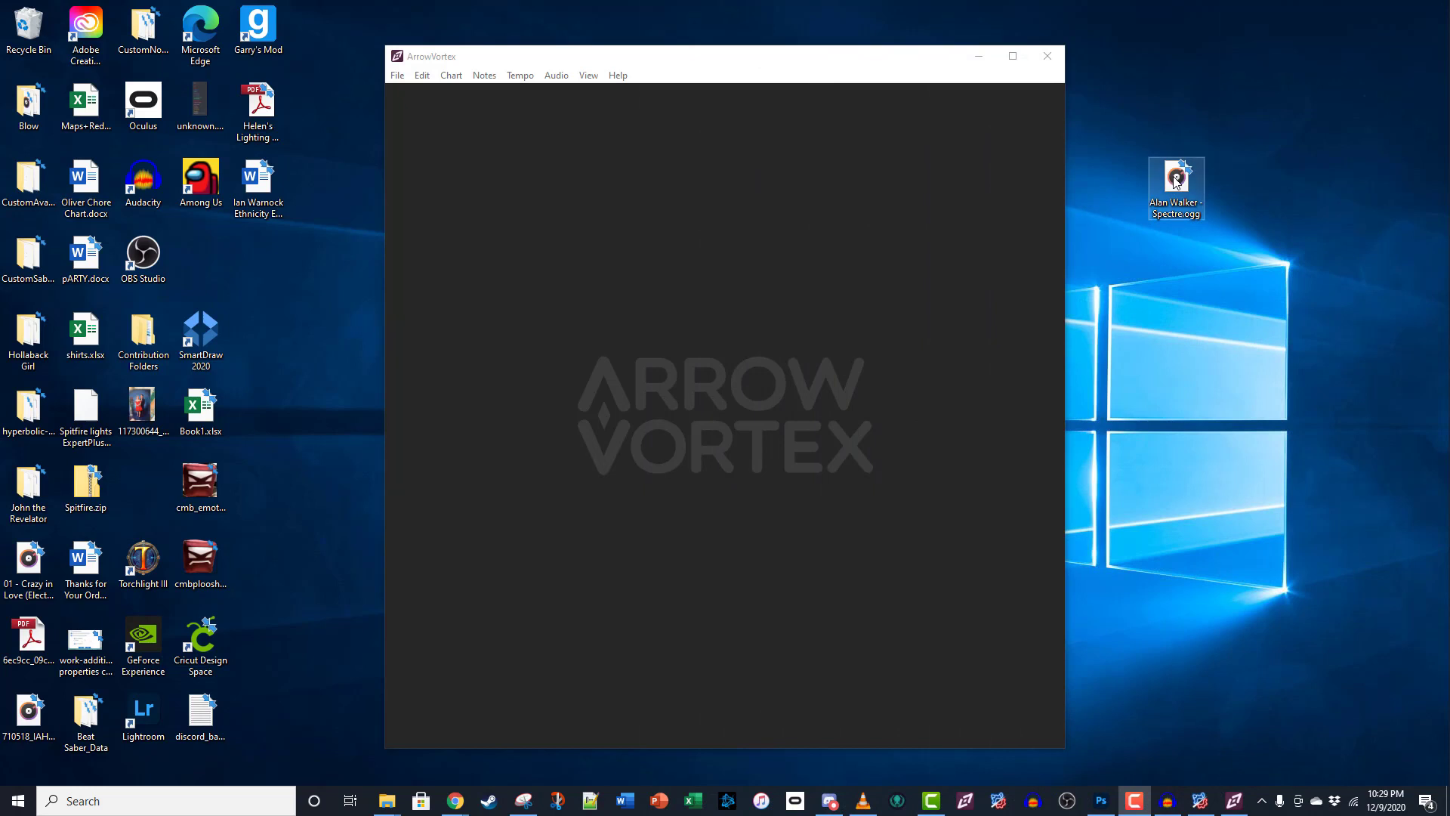
Load the Spectre OGG into ArrowVortex and apply the detected 128 BPM.
{"action": "left_click_drag", "start_coordinate": [1176, 182], "coordinate": [770, 265]}
{"action": "key", "text": "shift+s"}
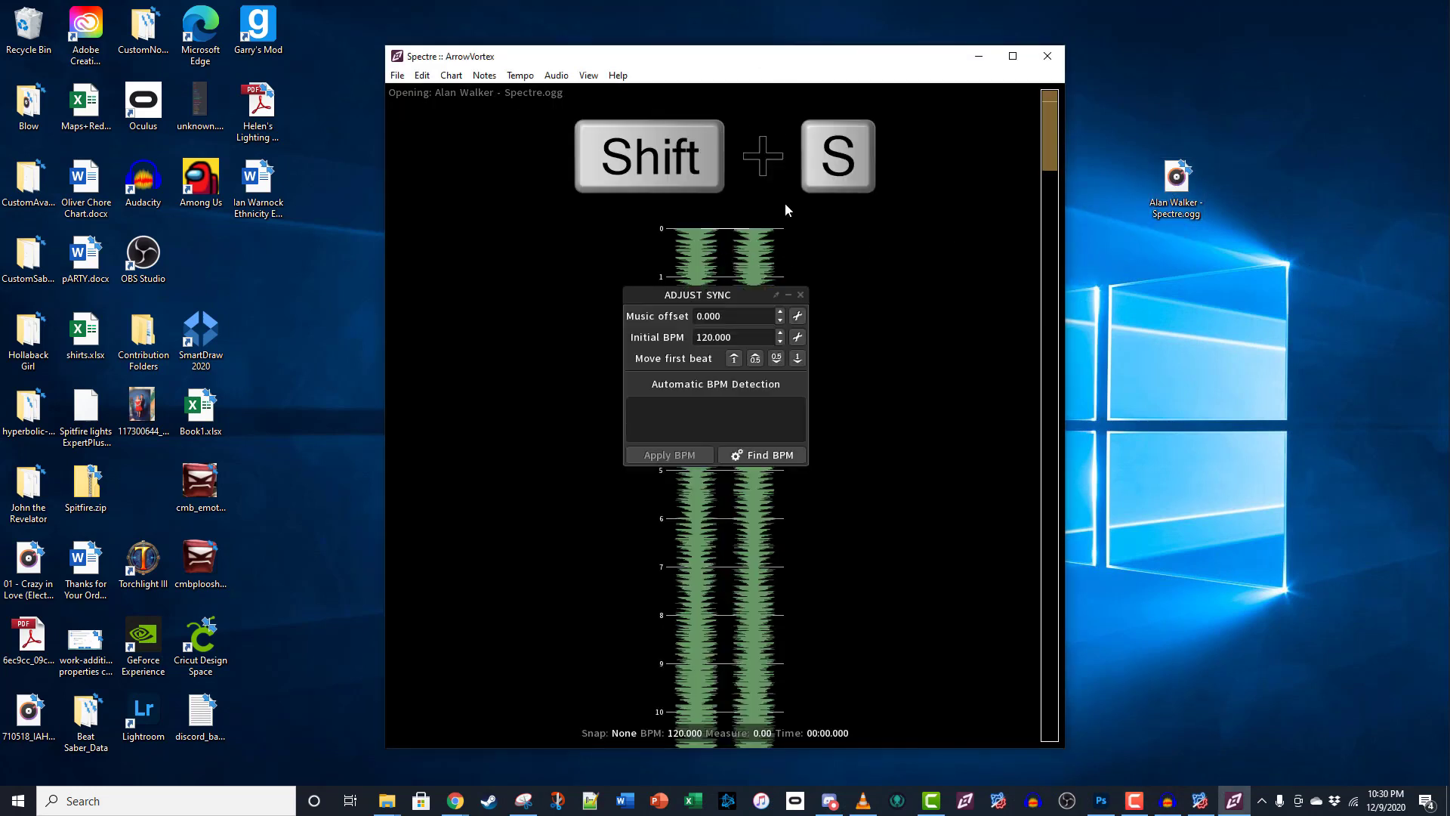
{"action": "left_click", "coordinate": [776, 458]}
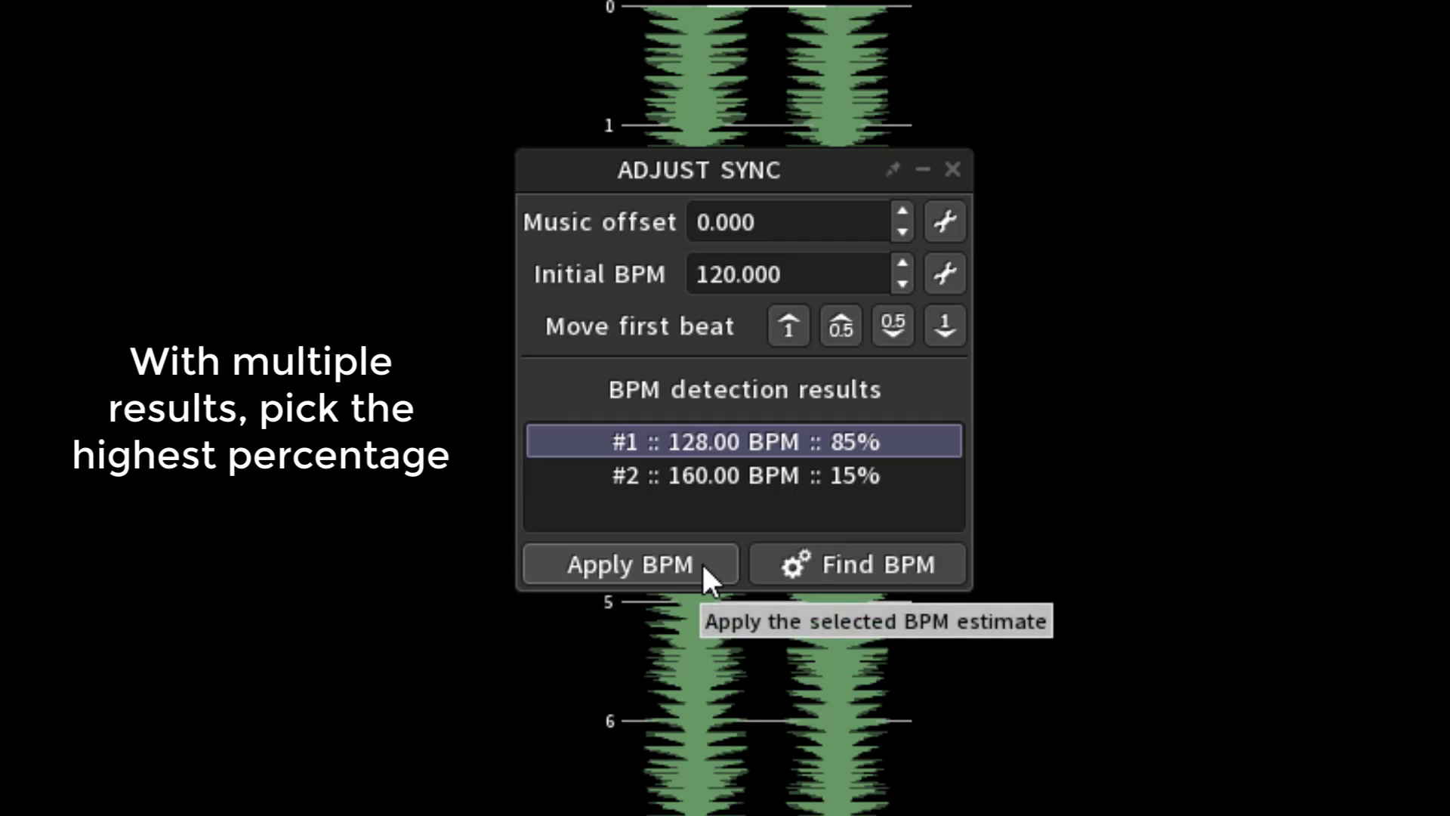
{"action": "left_click", "coordinate": [647, 583]}
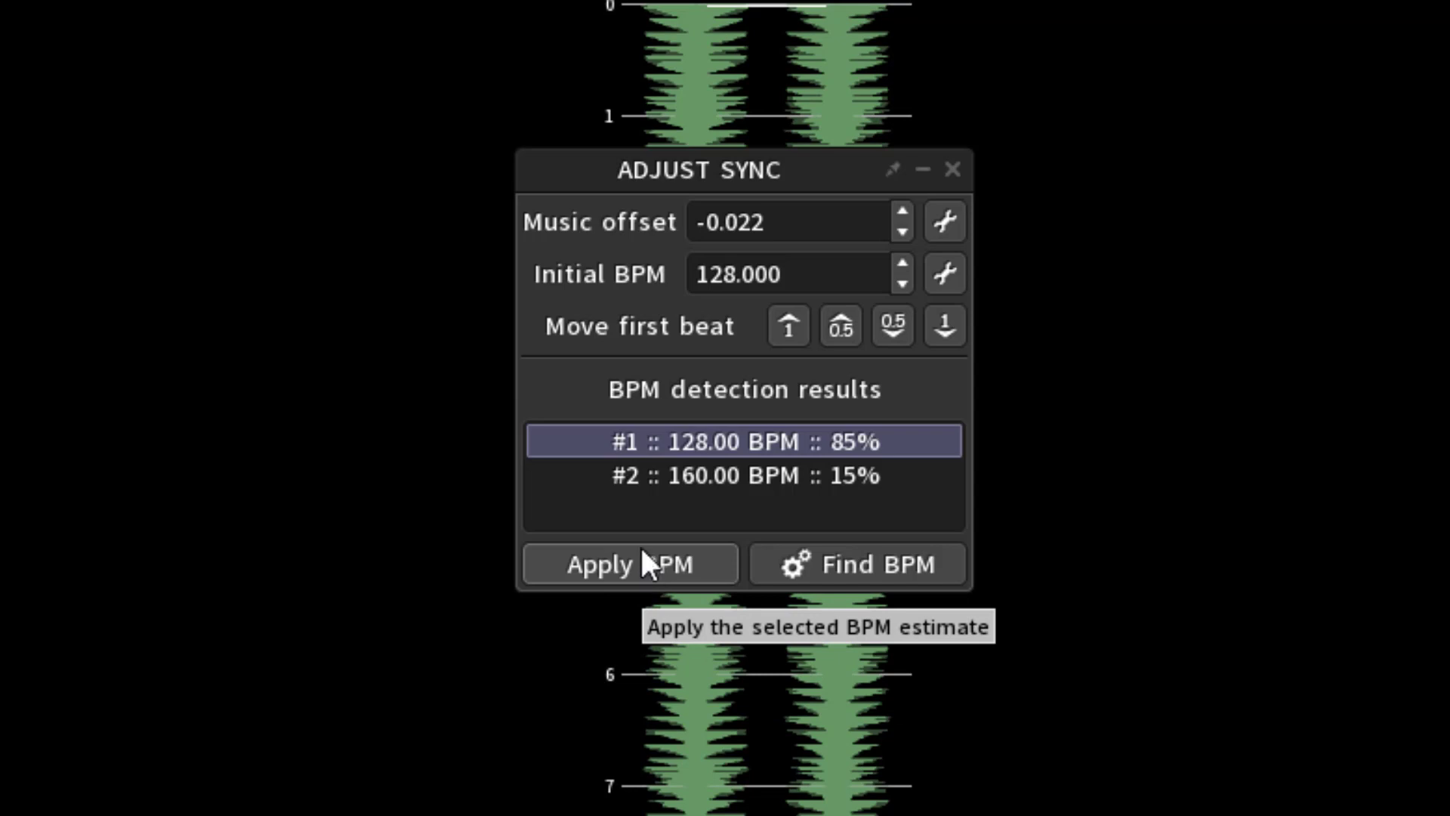
Move the first beat until the music offset is 1.854, then toggle beat ticks to check sync.
{"action": "left_click", "coordinate": [789, 332]}
{"action": "left_click", "coordinate": [789, 332]}
{"action": "left_click", "coordinate": [789, 332]}
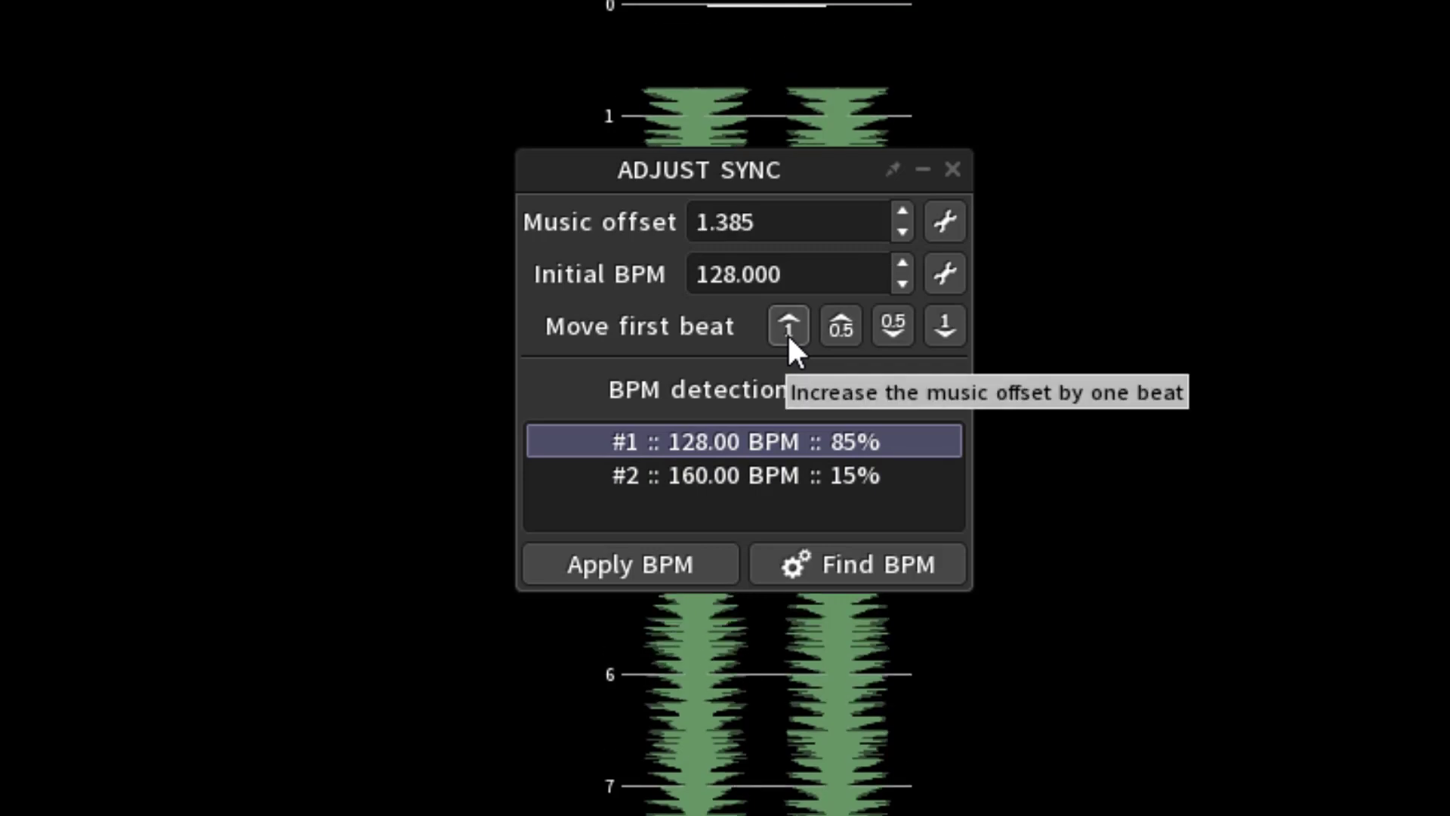
{"action": "left_click", "coordinate": [789, 333]}
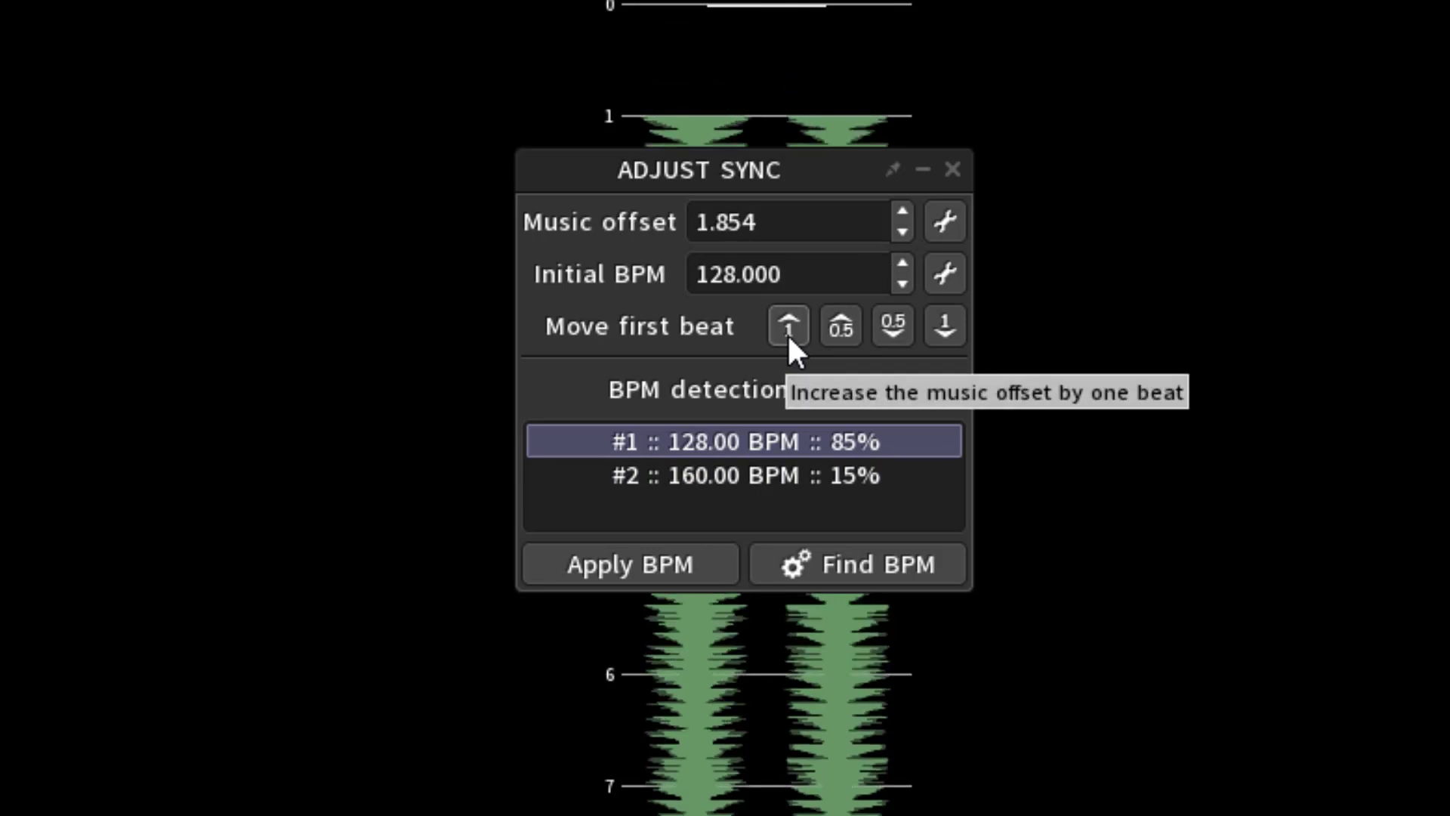
{"action": "left_click", "coordinate": [789, 332]}
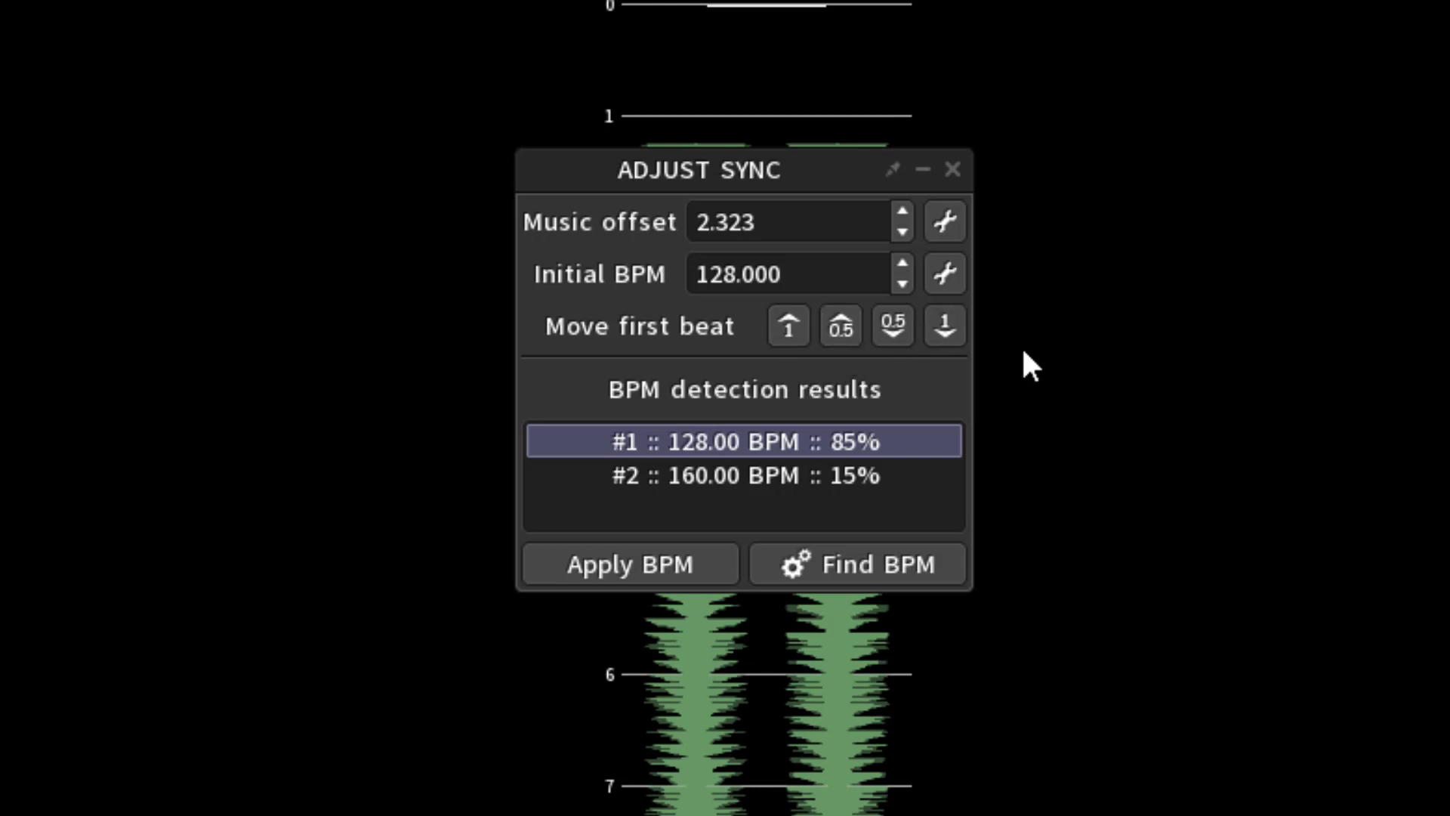
{"action": "left_click", "coordinate": [946, 327]}
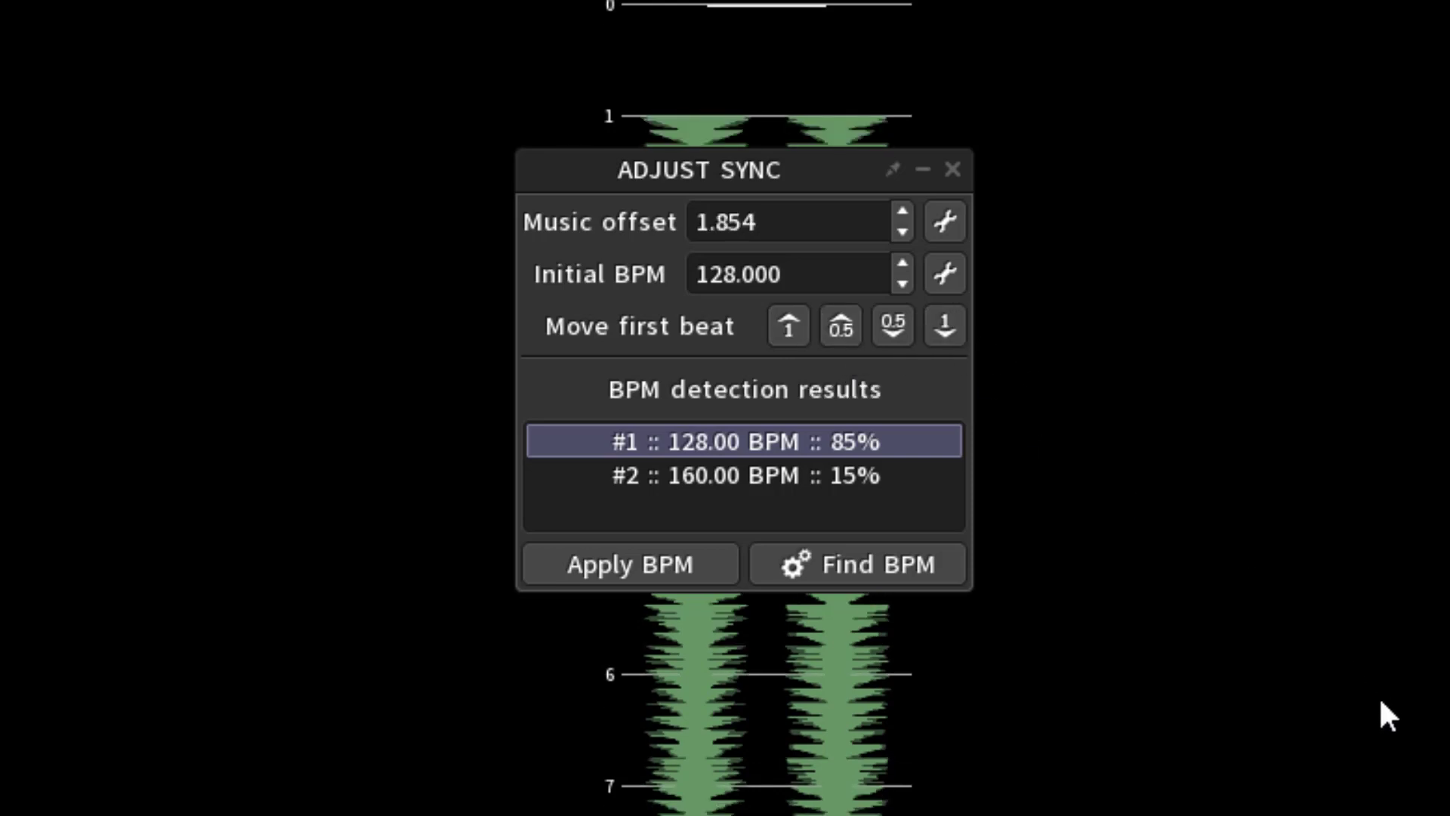
{"action": "key", "text": "F3"}
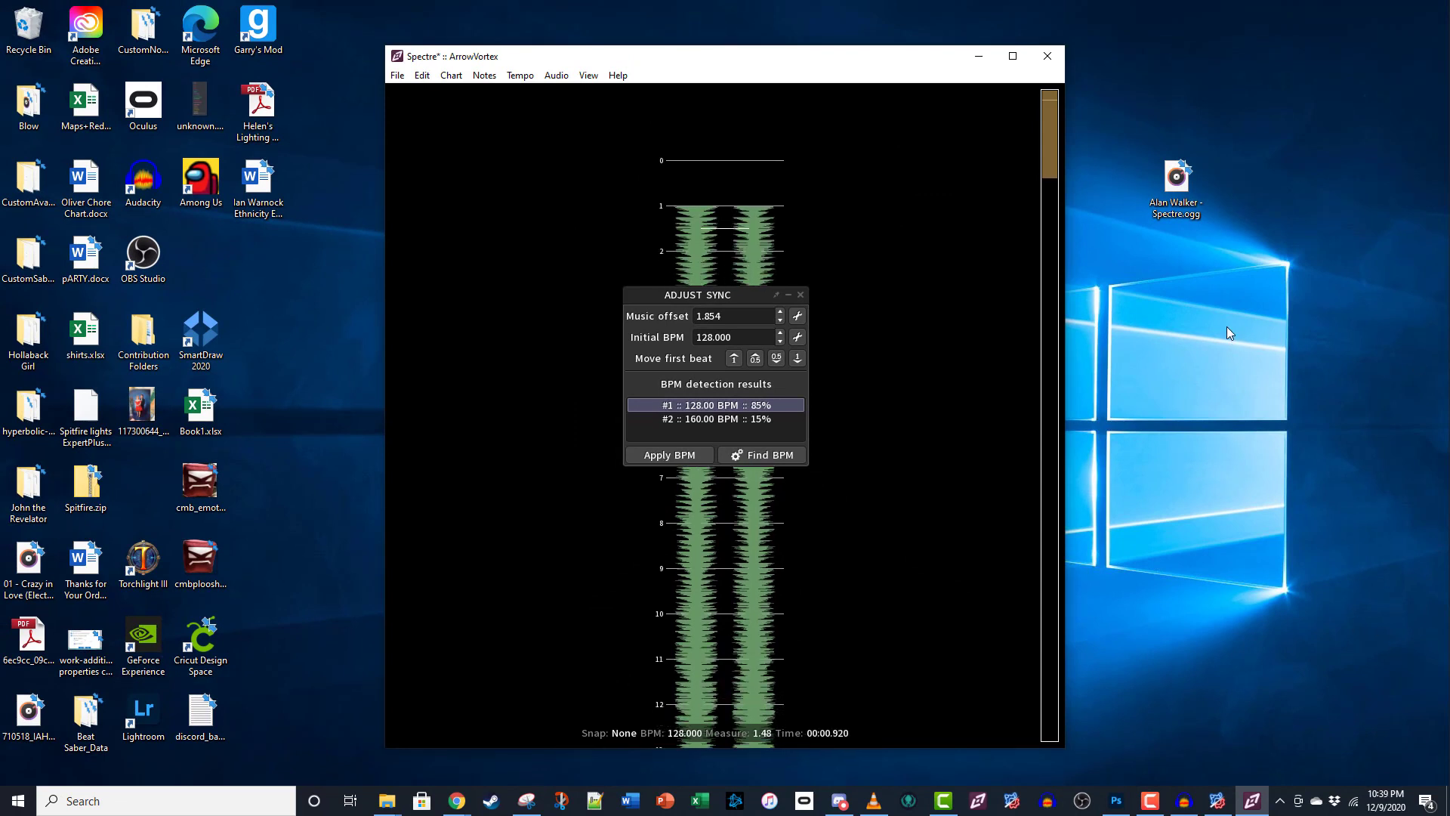
{"action": "left_click_drag", "start_coordinate": [1050, 146], "coordinate": [1055, 312]}
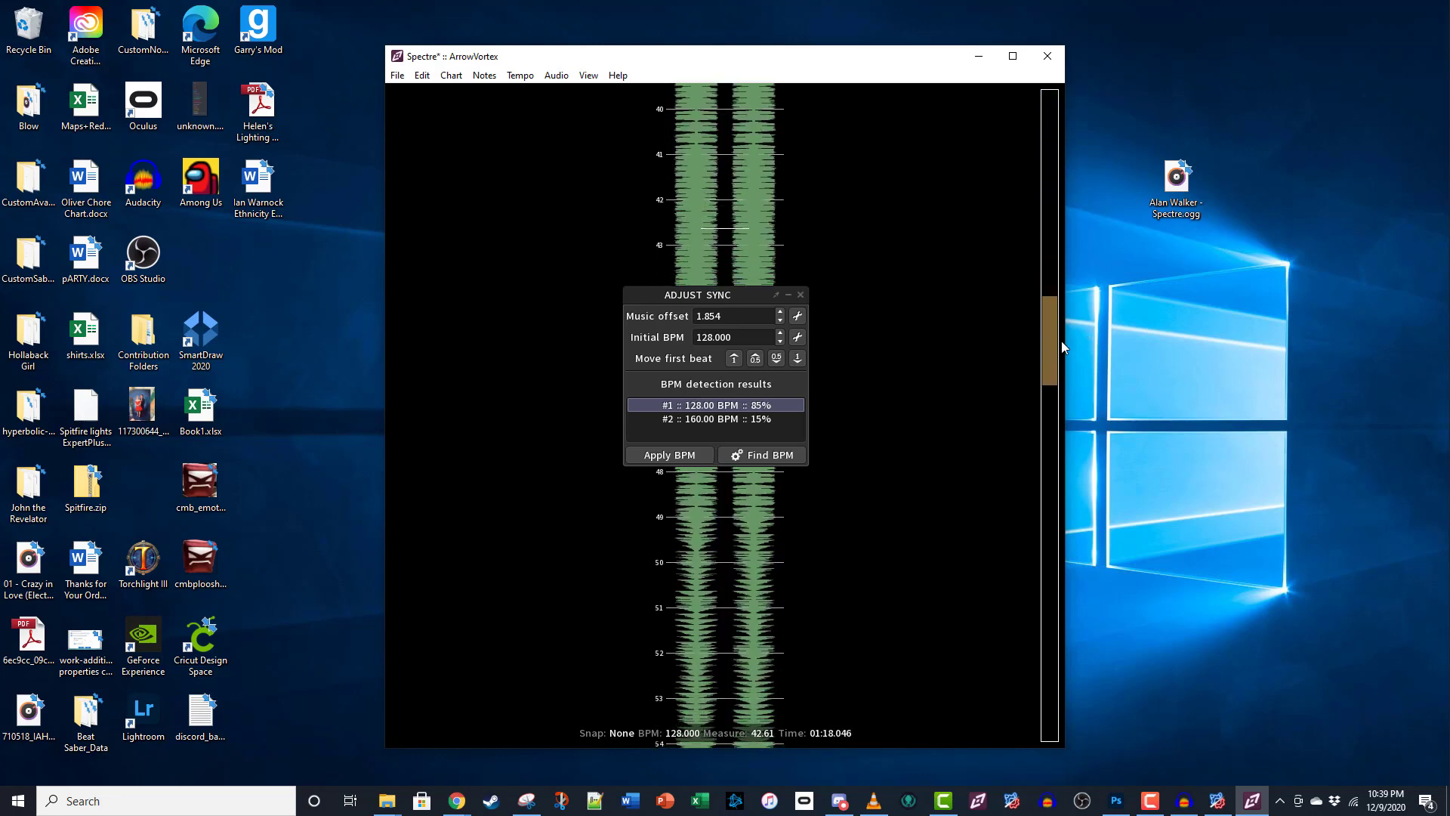
{"action": "left_click_drag", "start_coordinate": [1050, 342], "coordinate": [1065, 502]}
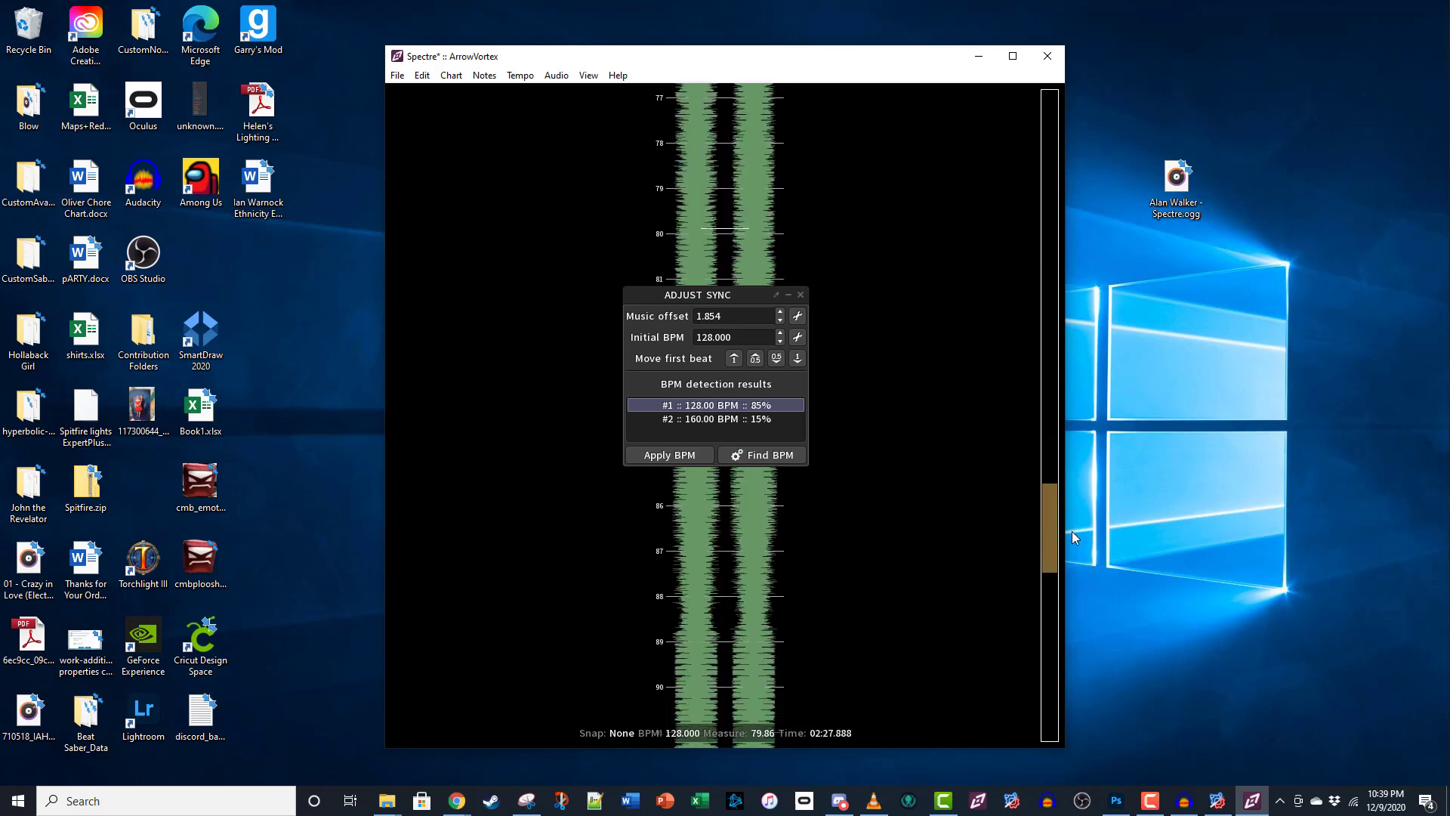
{"action": "left_click_drag", "start_coordinate": [1053, 522], "coordinate": [1058, 670]}
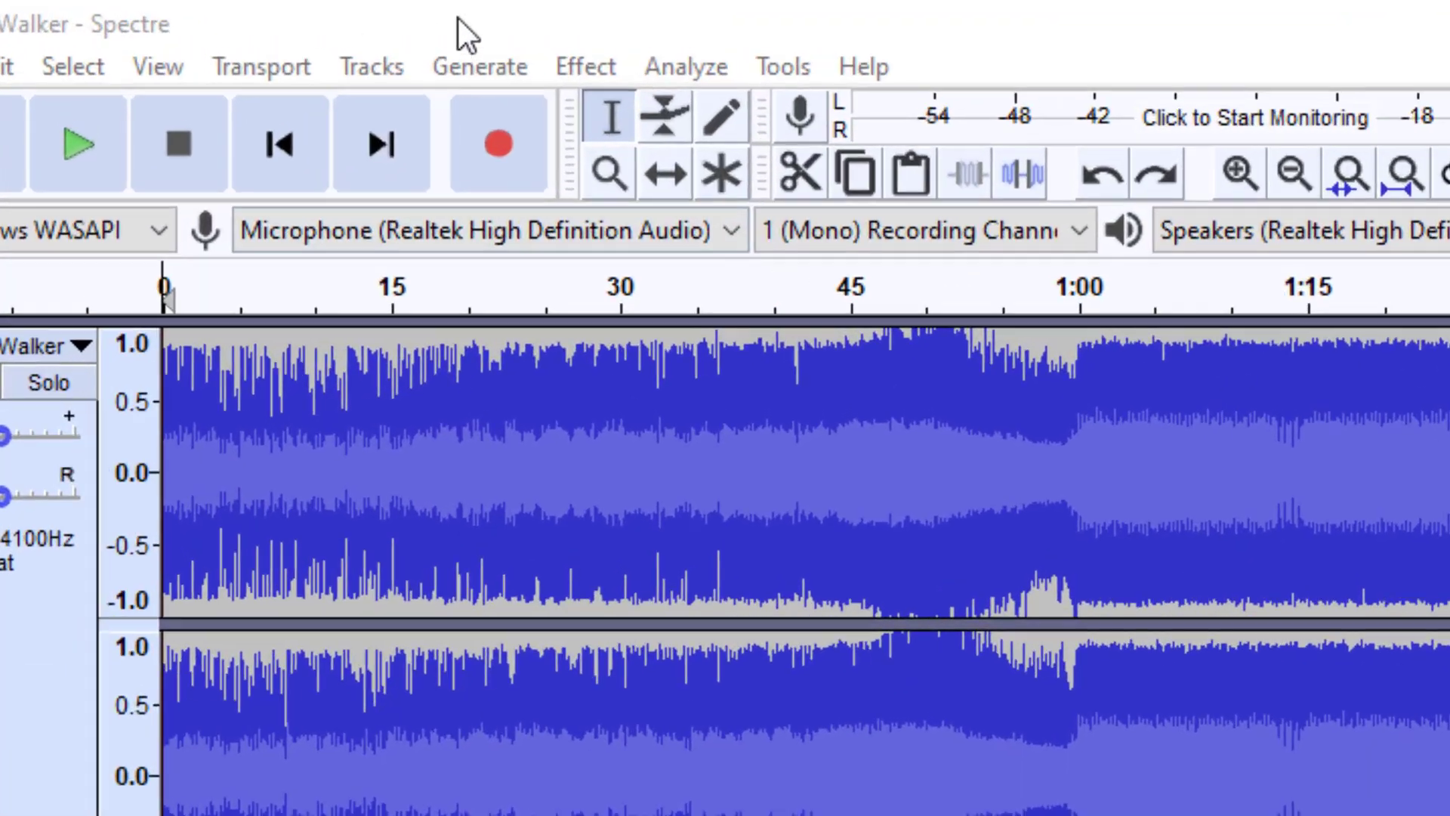
Insert 1.894 seconds of silence at the start of the Spectre track.
{"action": "left_click", "coordinate": [220, 25]}
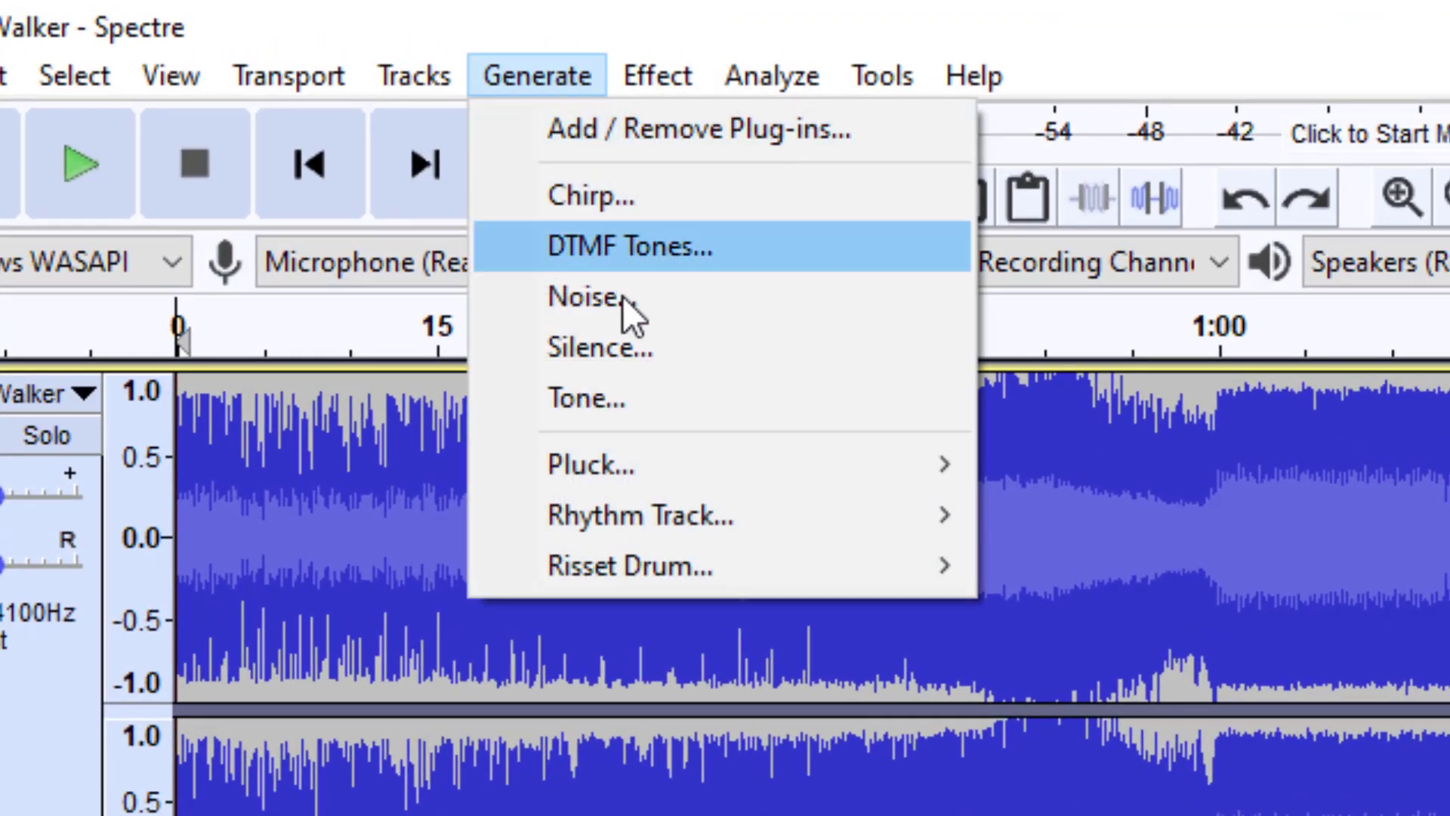
{"action": "left_click", "coordinate": [631, 349]}
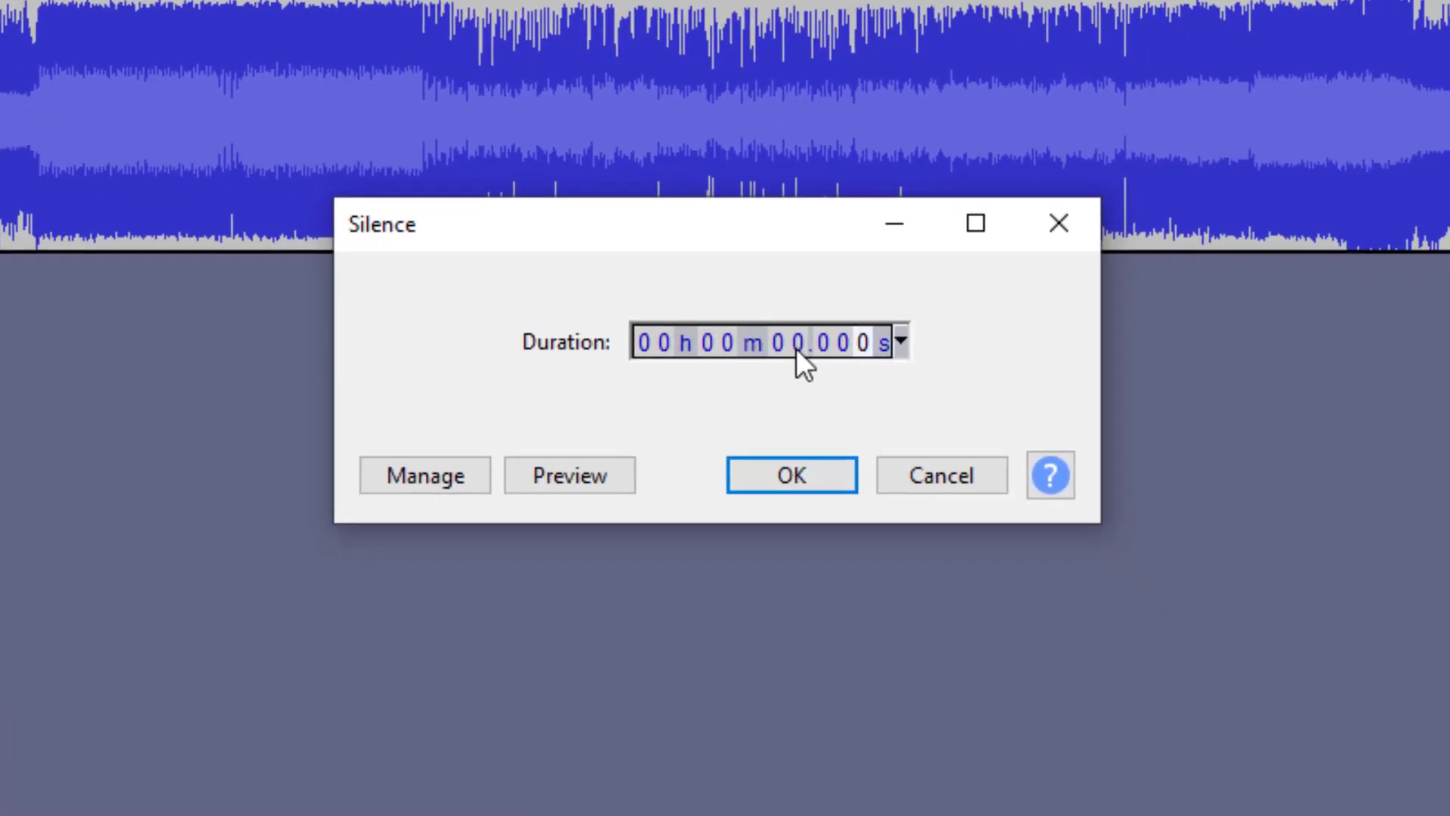
{"action": "left_click", "coordinate": [876, 400]}
{"action": "type", "text": "894s"}
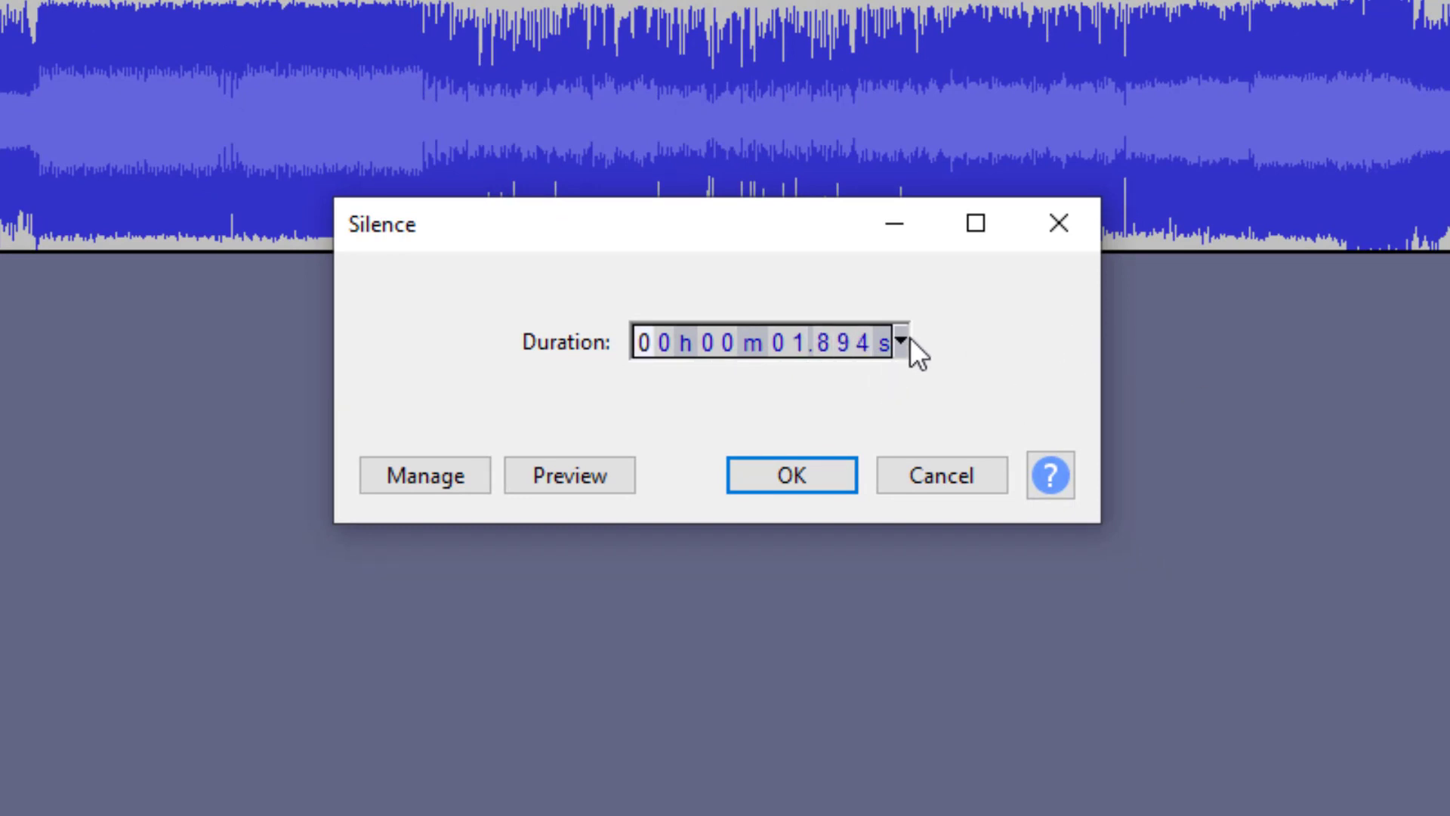
{"action": "left_click", "coordinate": [900, 342]}
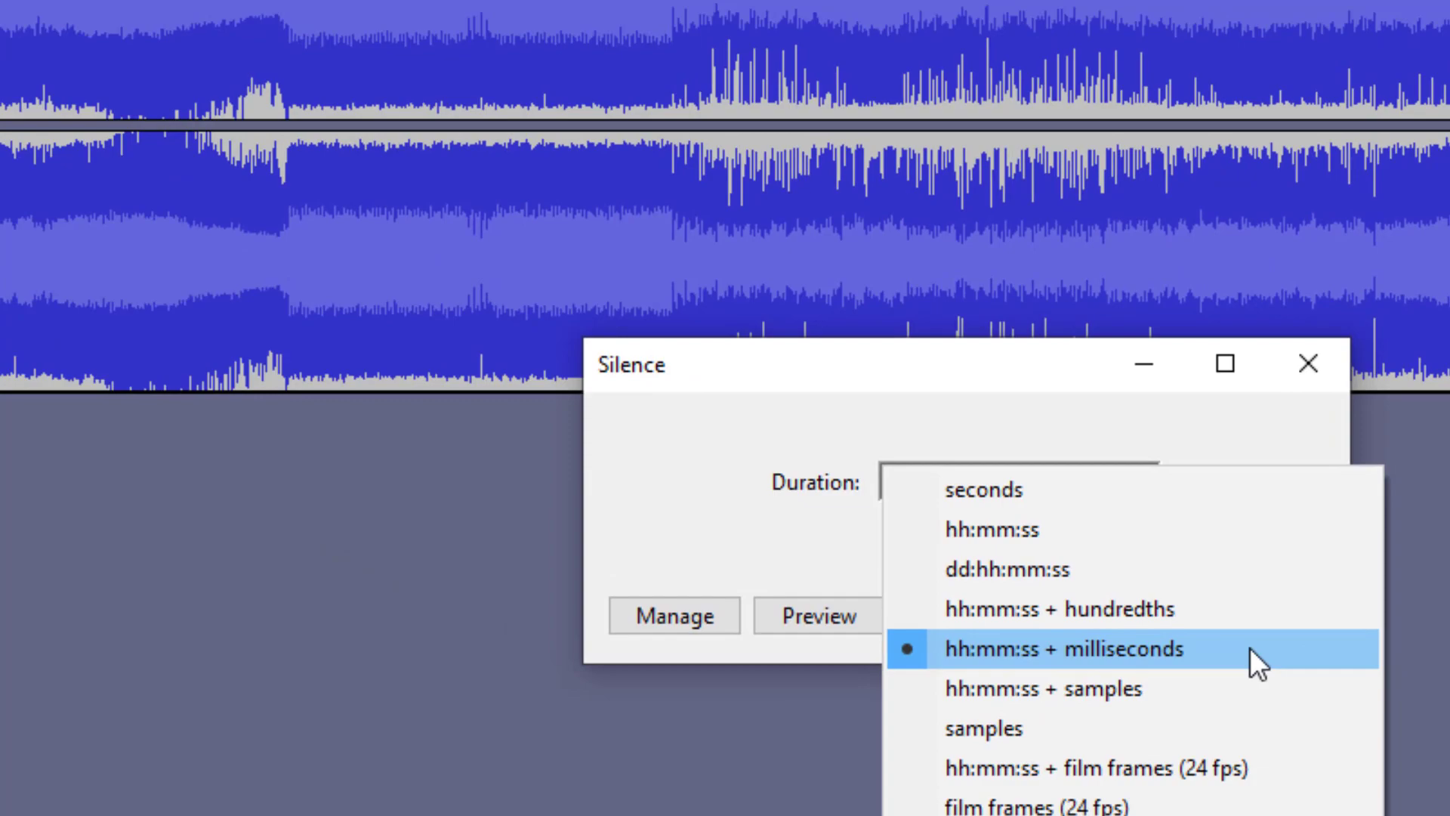
{"action": "left_click", "coordinate": [1250, 647]}
{"action": "key", "text": "Return"}
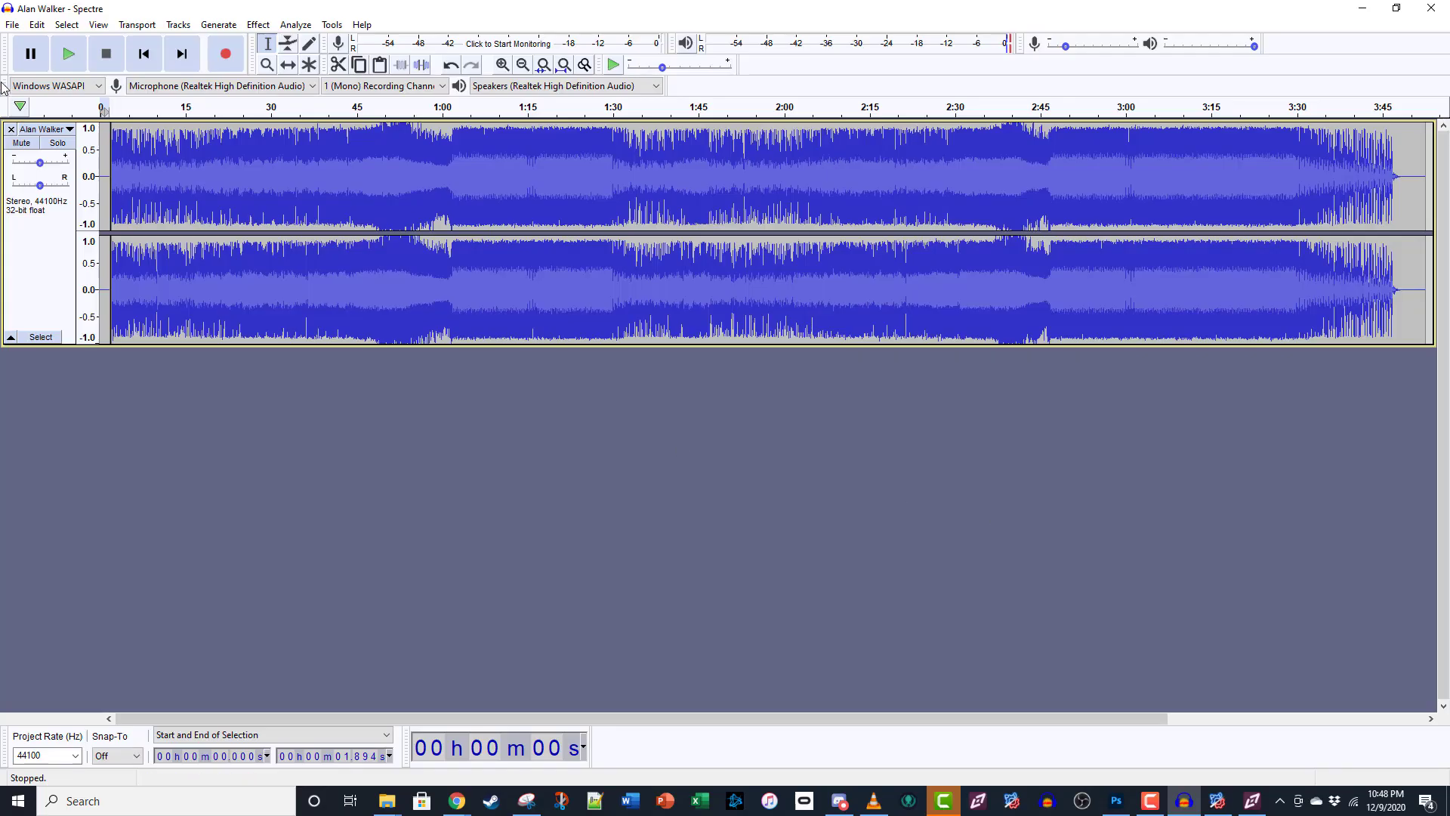
Export the padded audio as OGG named song in CustomWIPLevels/Spectre - Alan Walker.
{"action": "left_click", "coordinate": [12, 26]}
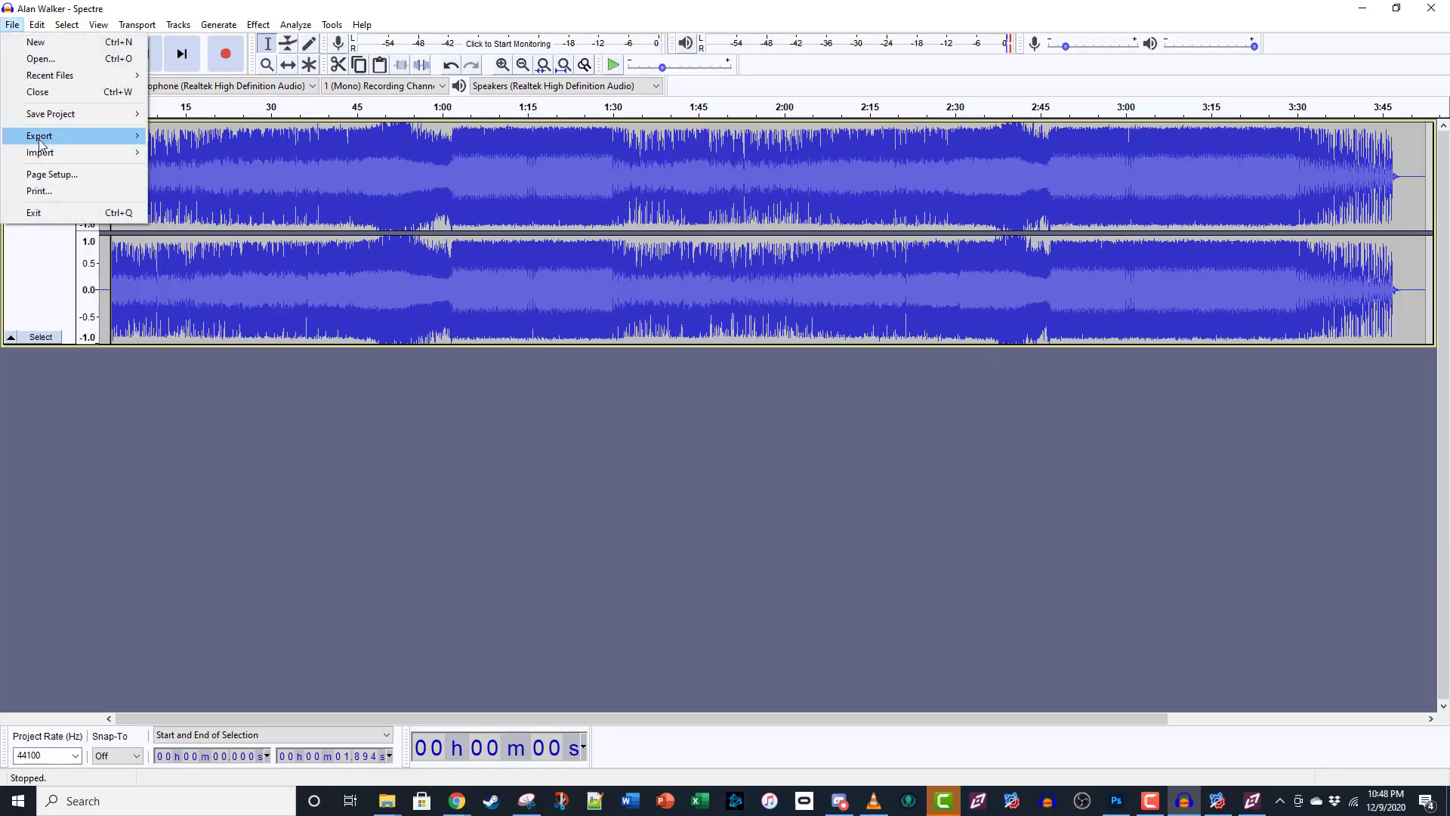
{"action": "mouse_move", "coordinate": [73, 137]}
{"action": "left_click", "coordinate": [205, 169]}
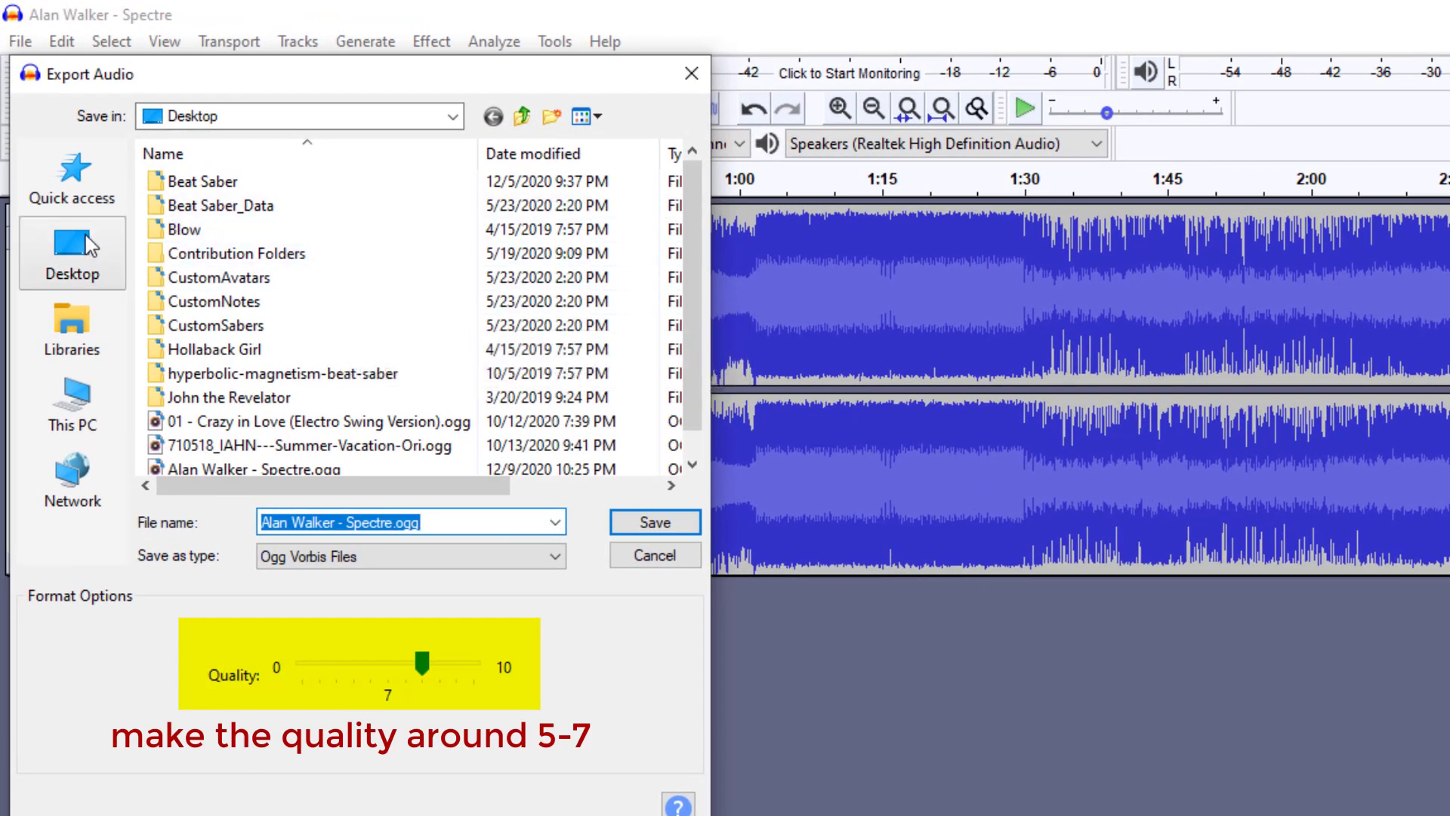
{"action": "left_click", "coordinate": [72, 178]}
{"action": "double_click", "coordinate": [301, 271]}
{"action": "double_click", "coordinate": [266, 186]}
{"action": "left_click", "coordinate": [396, 522]}
{"action": "left_click_drag", "start_coordinate": [396, 522], "coordinate": [162, 501]}
{"action": "type", "text": "song"}
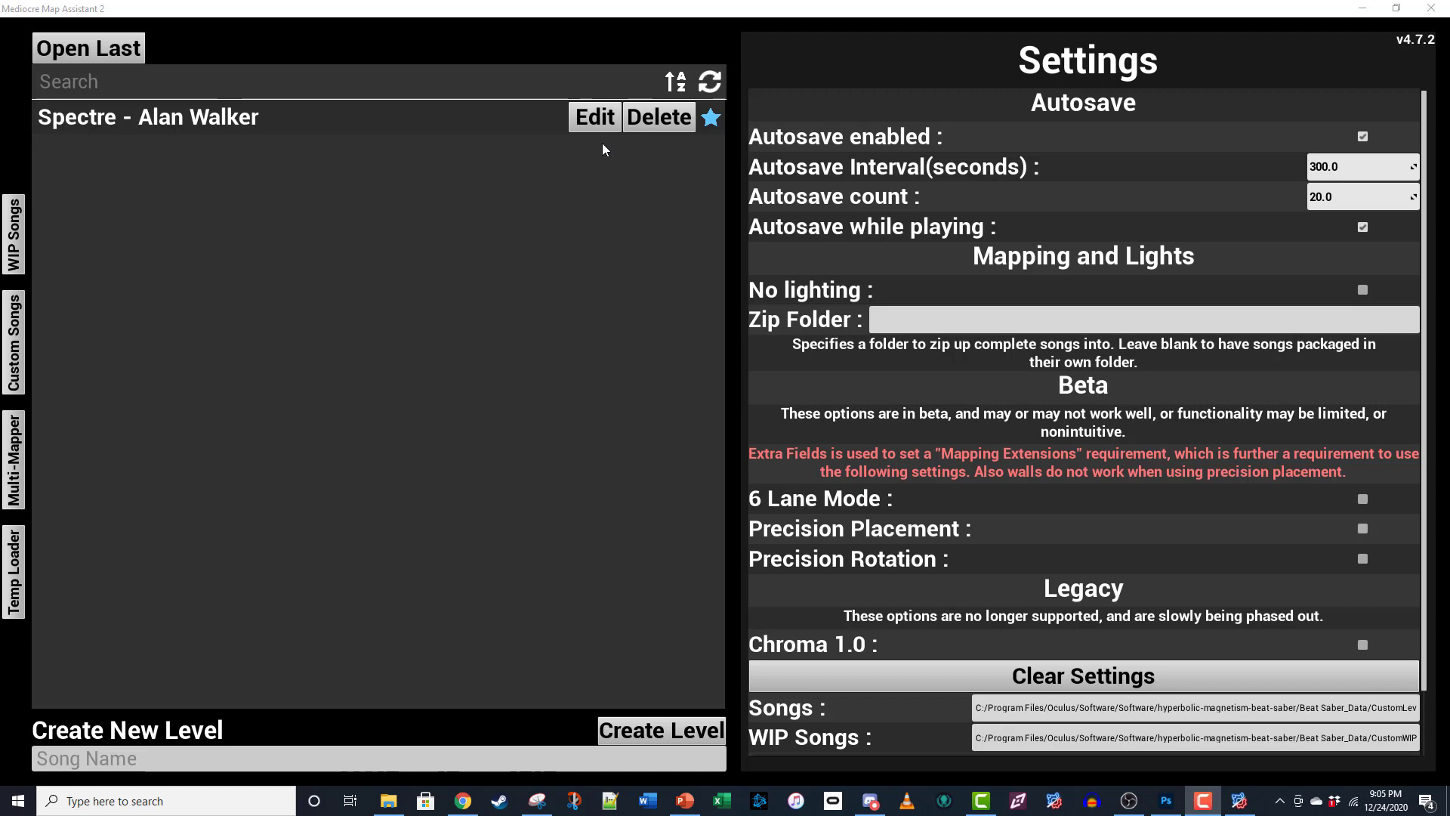
Set the map's Song Name to 'Spectre' and Song Artist to 'Alan Walker'.
{"action": "left_click", "coordinate": [596, 118]}
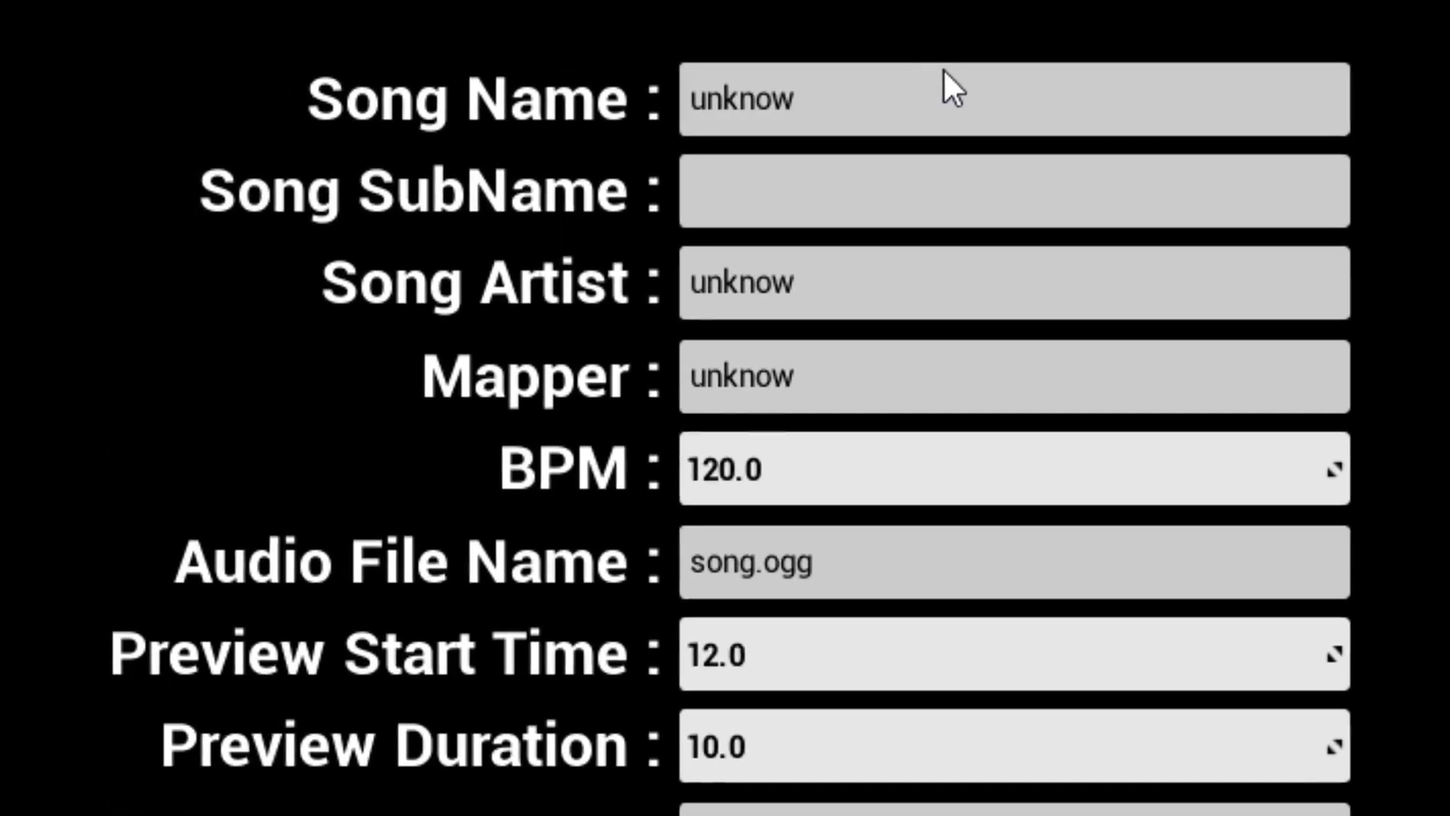
{"action": "left_click", "coordinate": [945, 69]}
{"action": "type", "text": "Specr"}
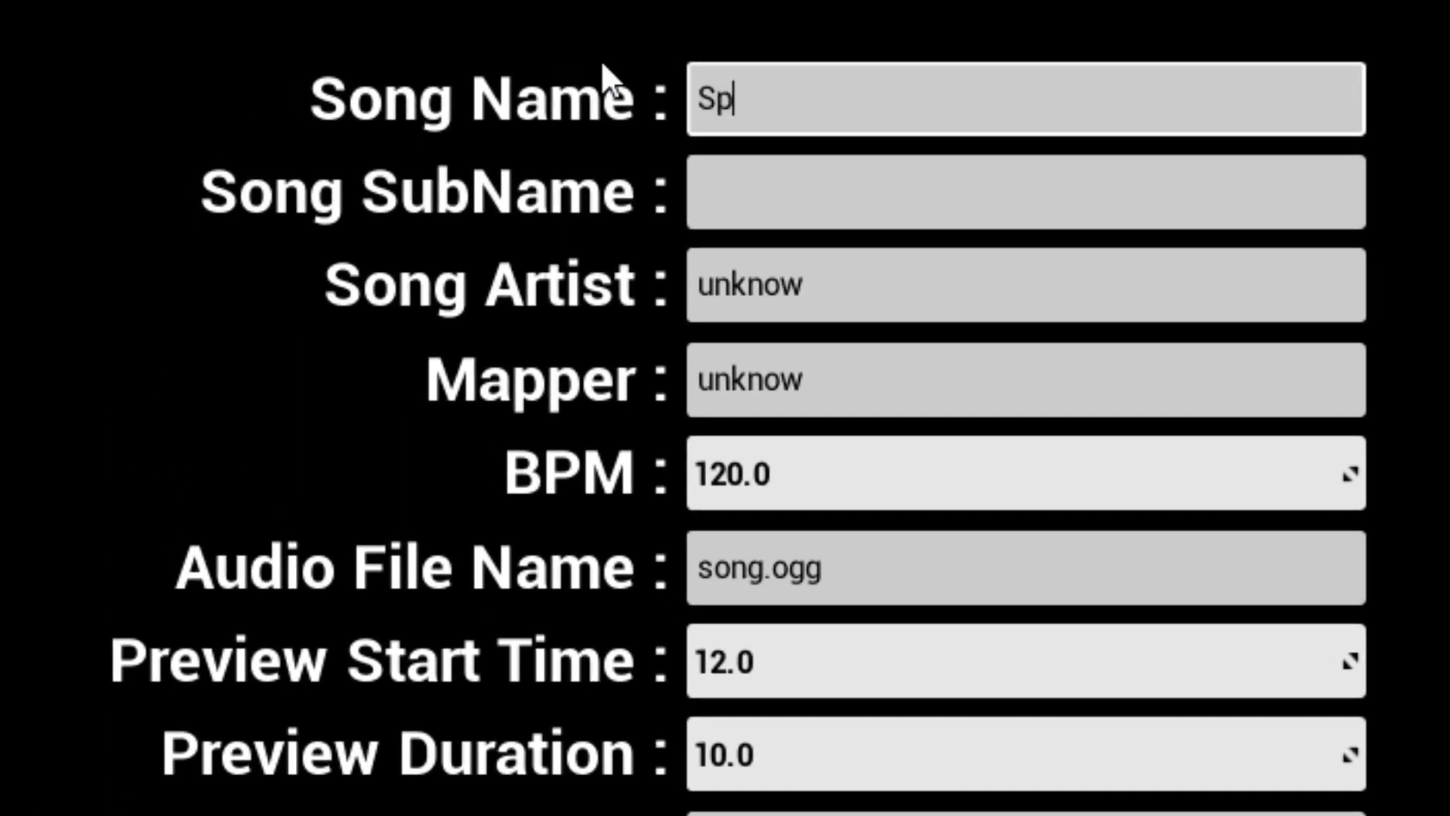
{"action": "key", "text": "BackSpace"}
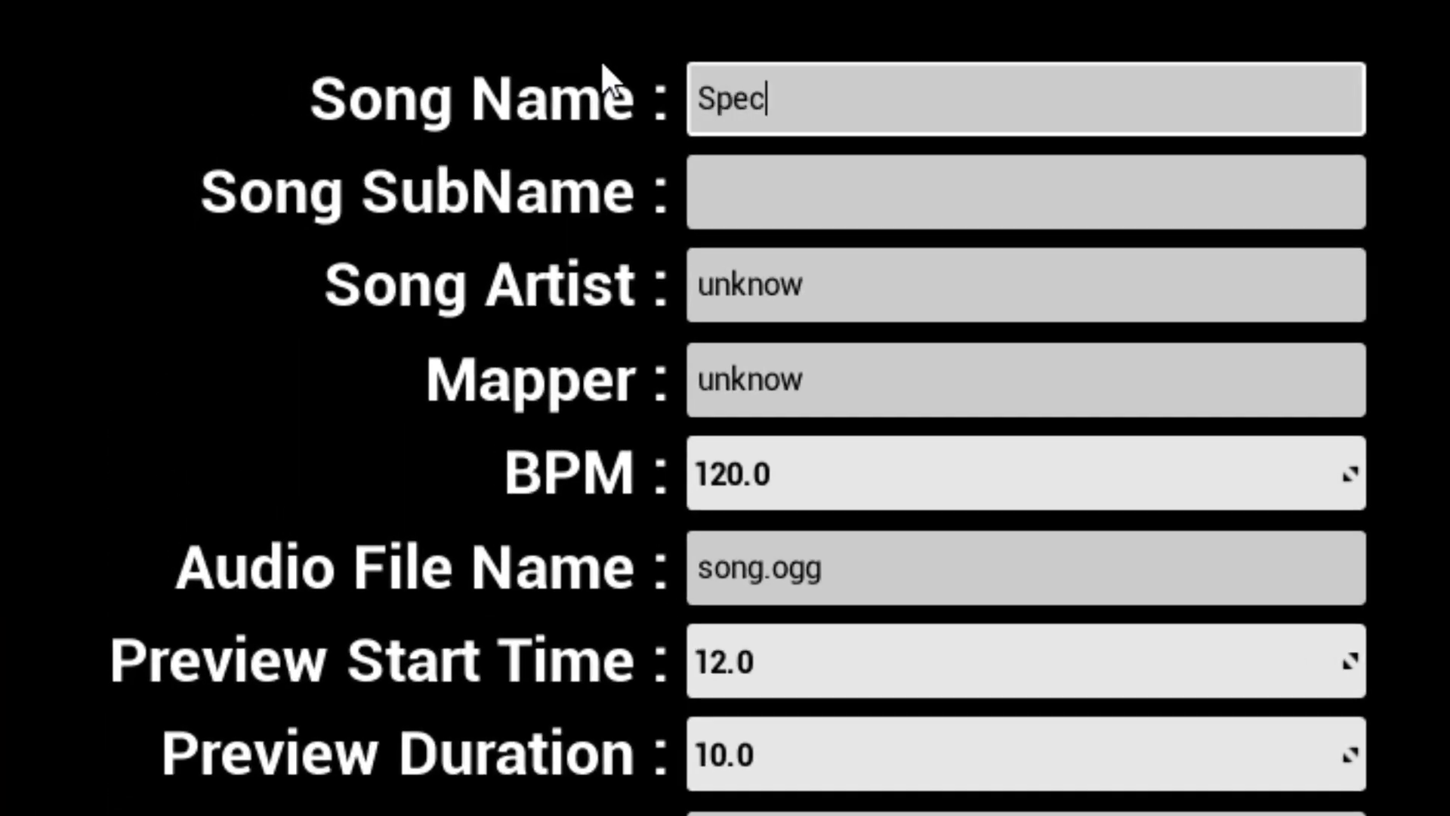
{"action": "type", "text": "tre"}
{"action": "left_click", "coordinate": [944, 275]}
{"action": "key", "text": "ctrl+a"}
{"action": "type", "text": "Alan Walker"}
Replace the placeholder mapper text with the mapper's name.
{"action": "left_click", "coordinate": [841, 370]}
{"action": "key", "text": "ctrl+a"}
{"action": "type", "text": "Helen Carnate"}
{"action": "left_click", "coordinate": [778, 379]}
Set the BPM to 128.00 and step through preview start, duration and cover fields.
{"action": "left_click_drag", "start_coordinate": [882, 488], "coordinate": [1081, 469]}
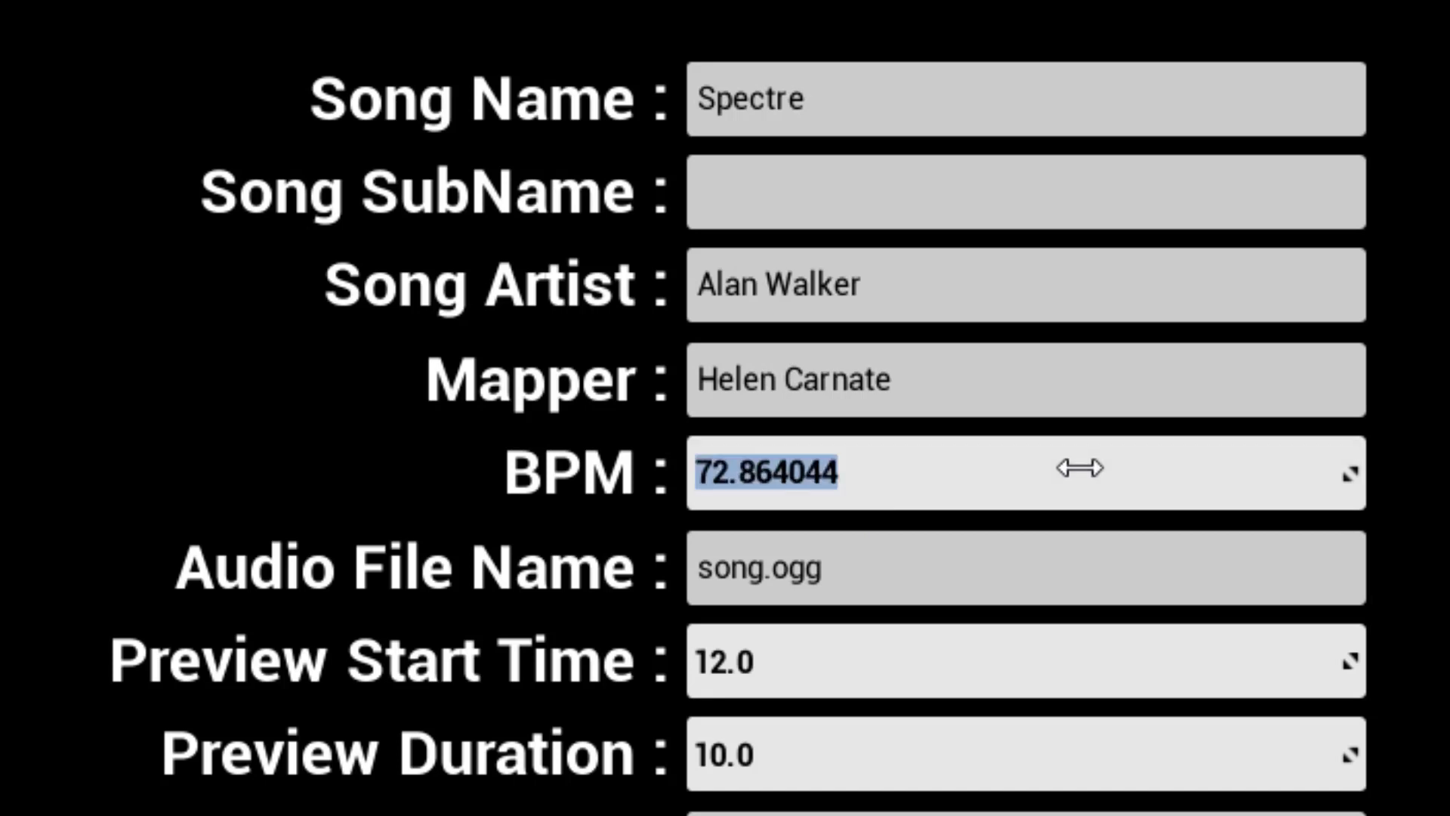
{"action": "type", "text": "128.00"}
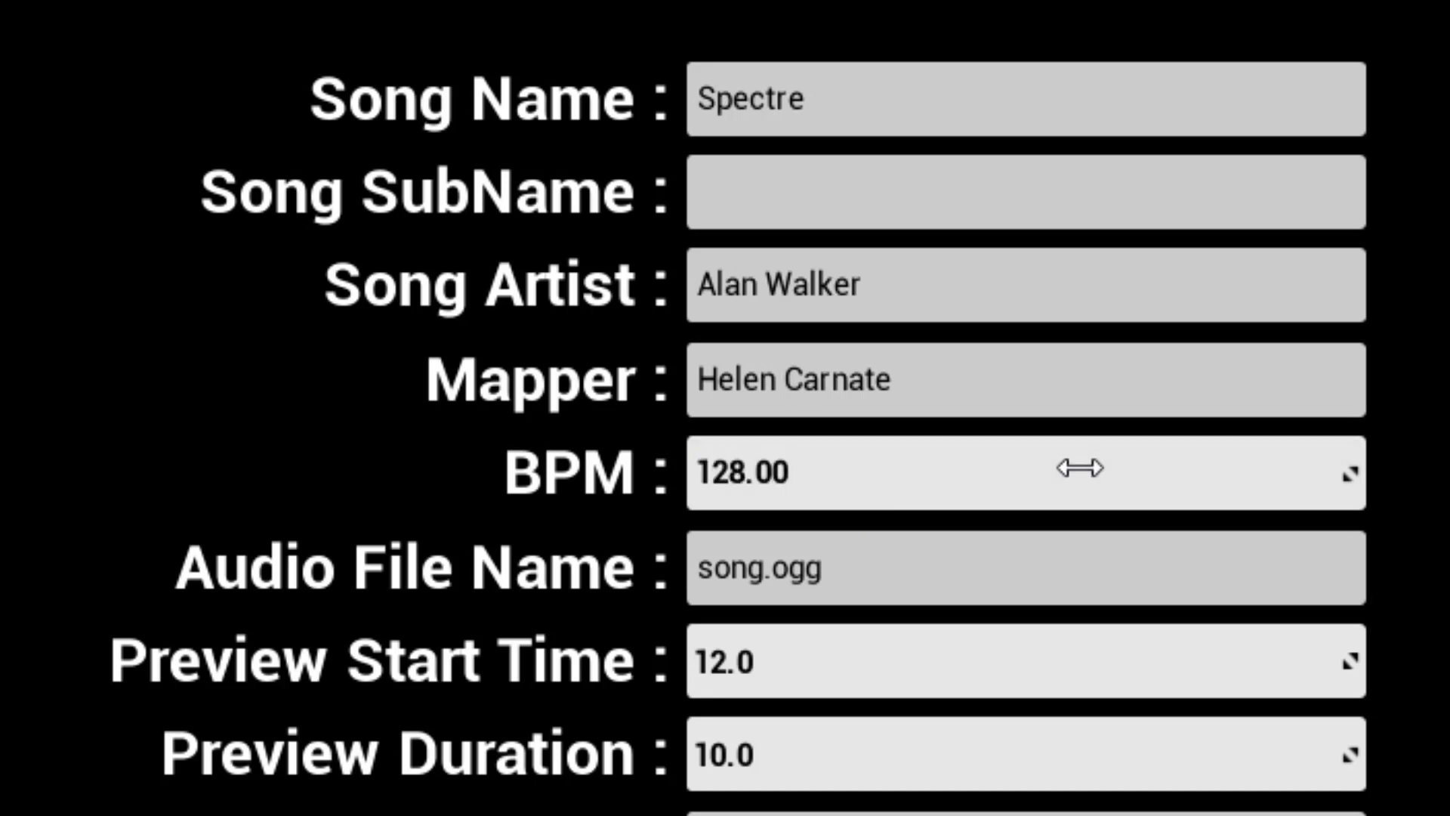
{"action": "left_click", "coordinate": [1167, 543]}
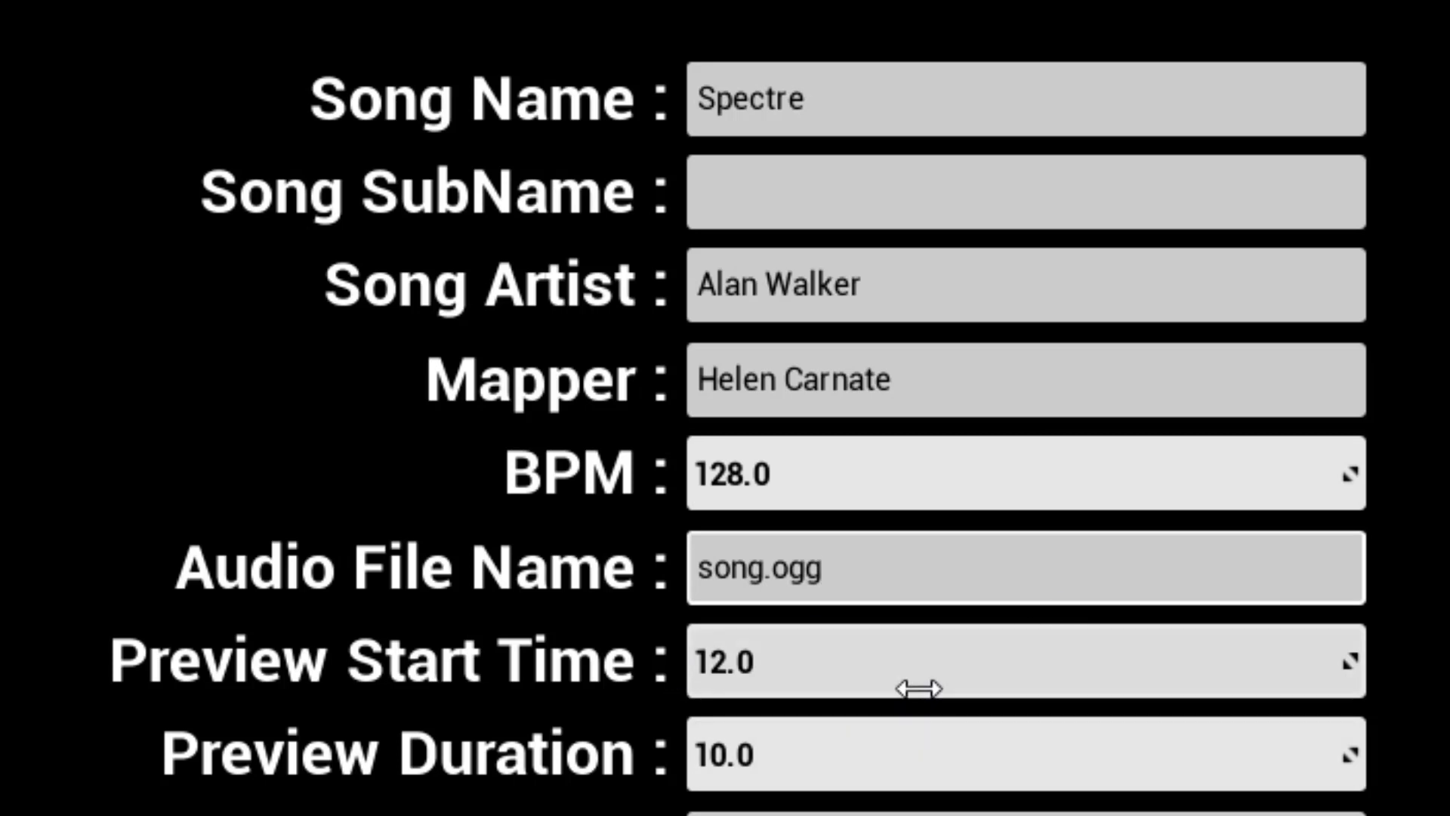
{"action": "key", "text": "Tab"}
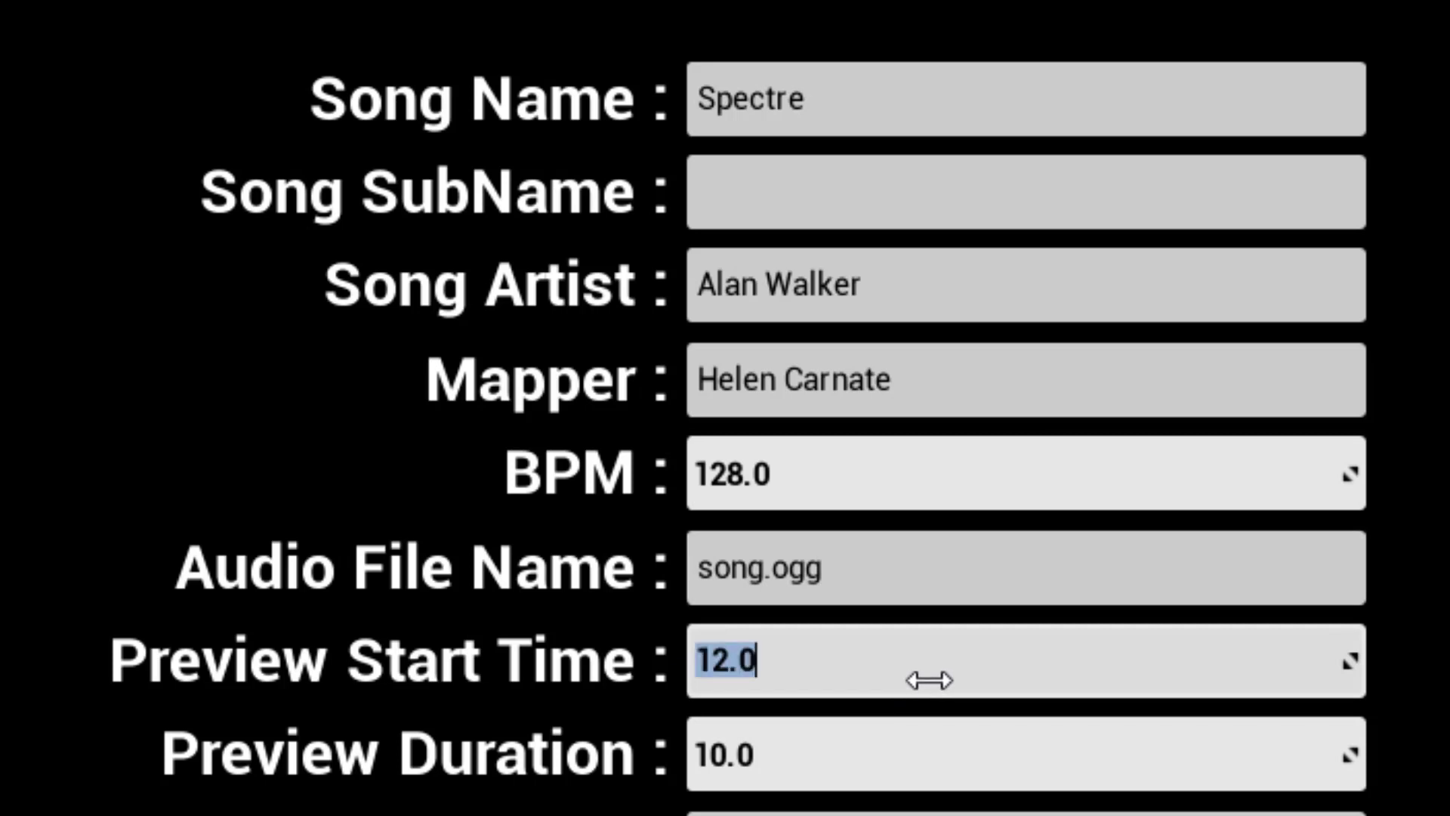
{"action": "key", "text": "Tab"}
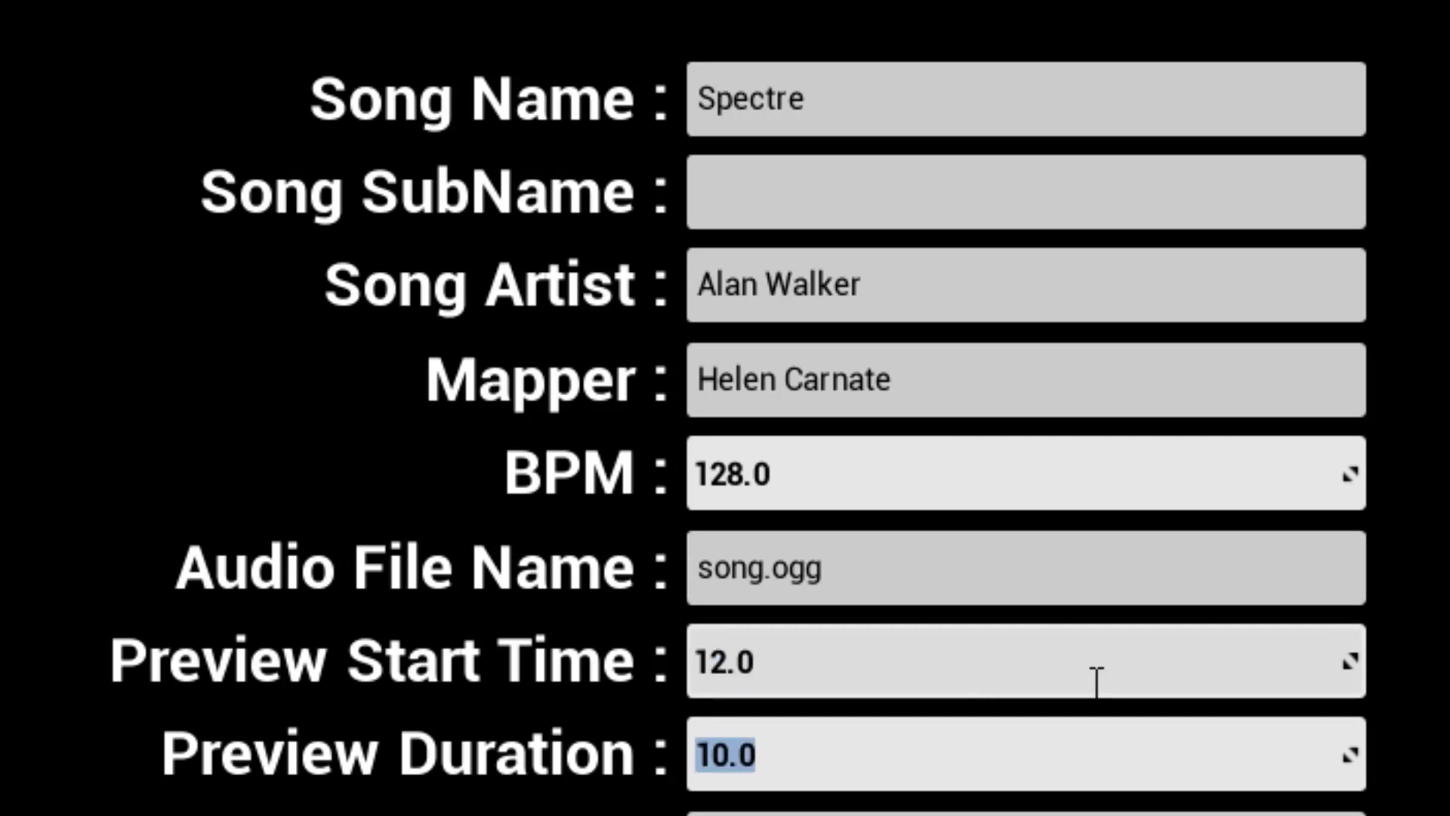
{"action": "key", "text": "Tab"}
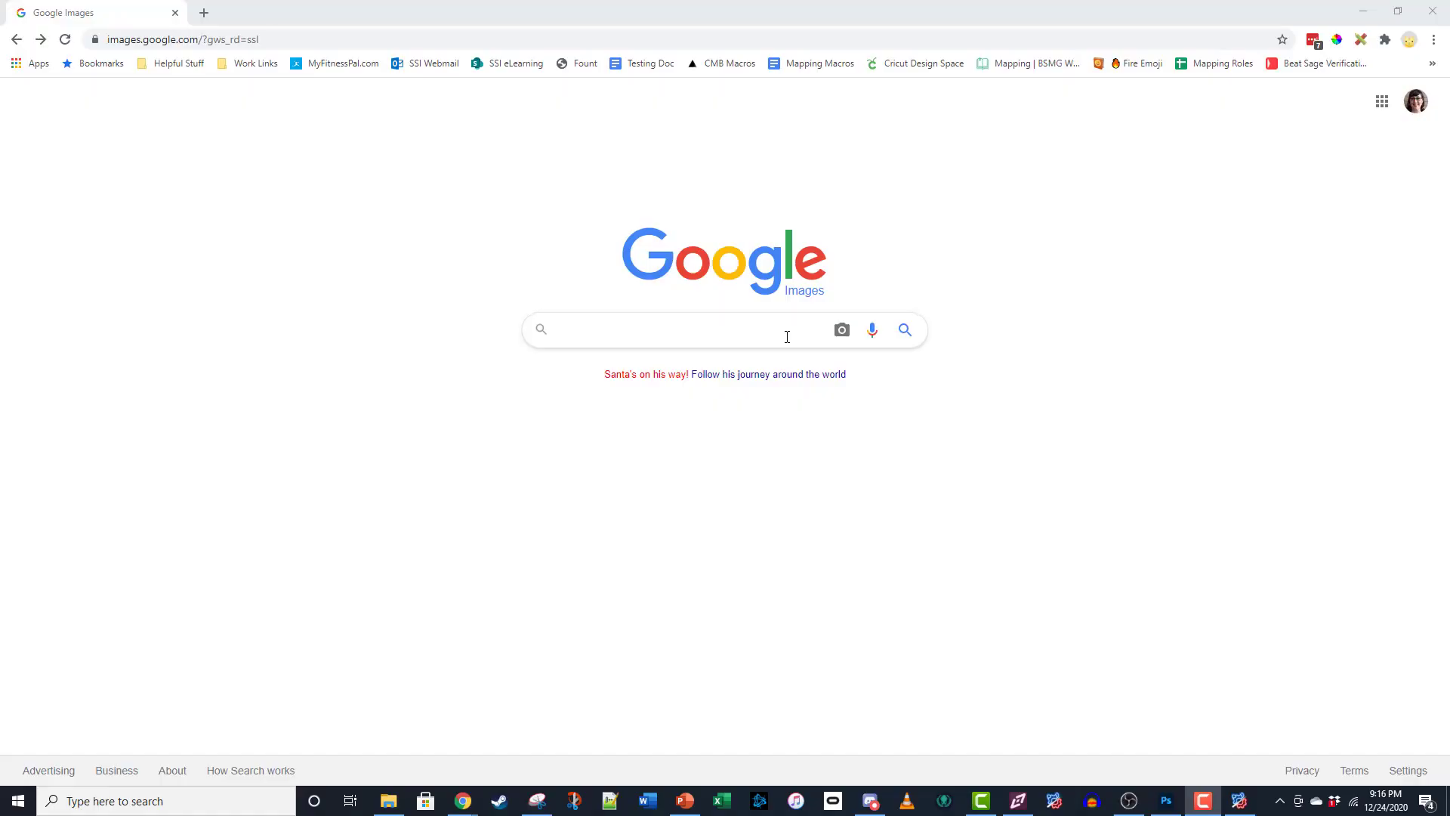
Search Google Images for the Alan Walker Spectre album cover and open the NCS result.
{"action": "left_click", "coordinate": [776, 334]}
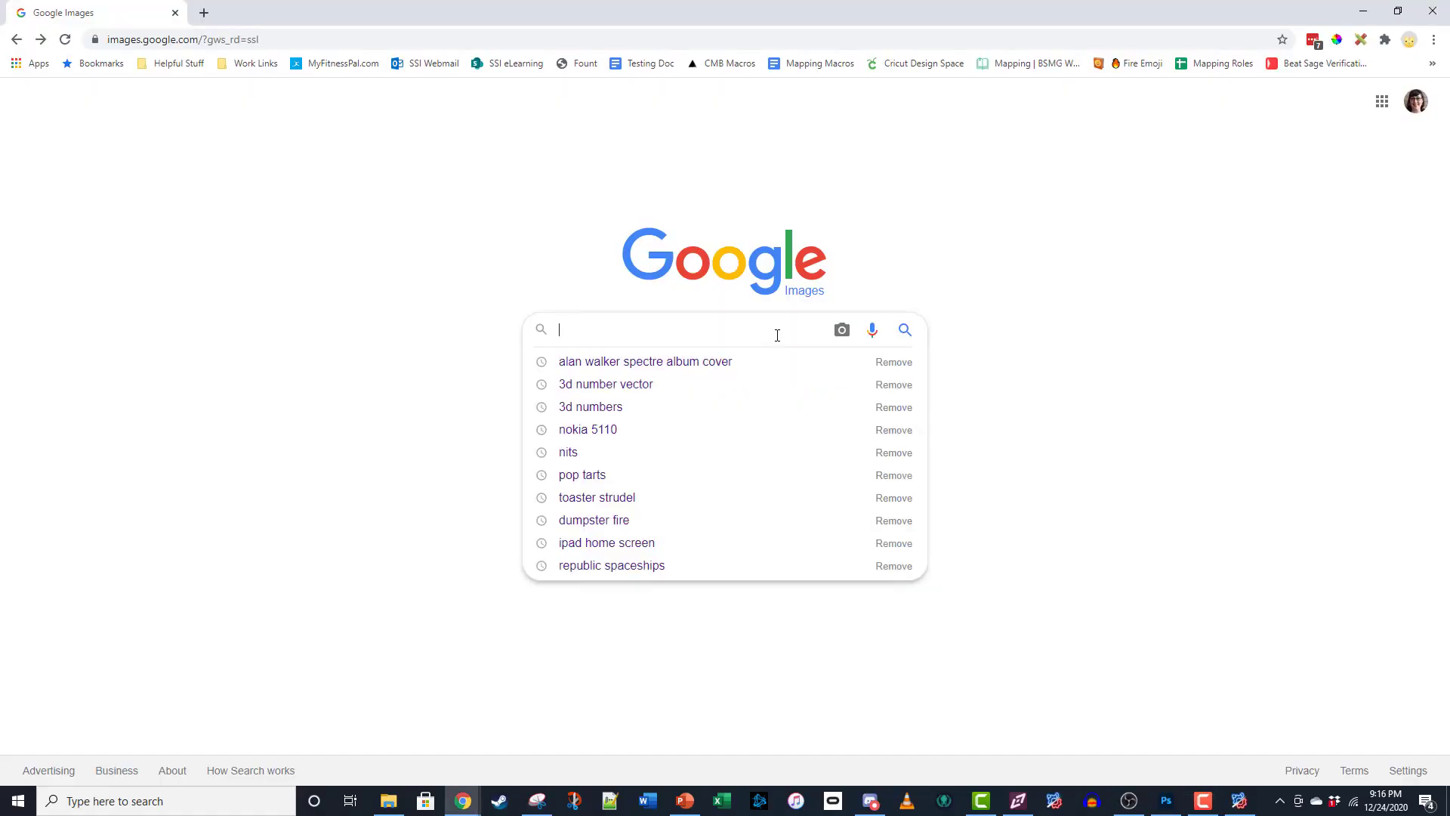
{"action": "left_click", "coordinate": [741, 362]}
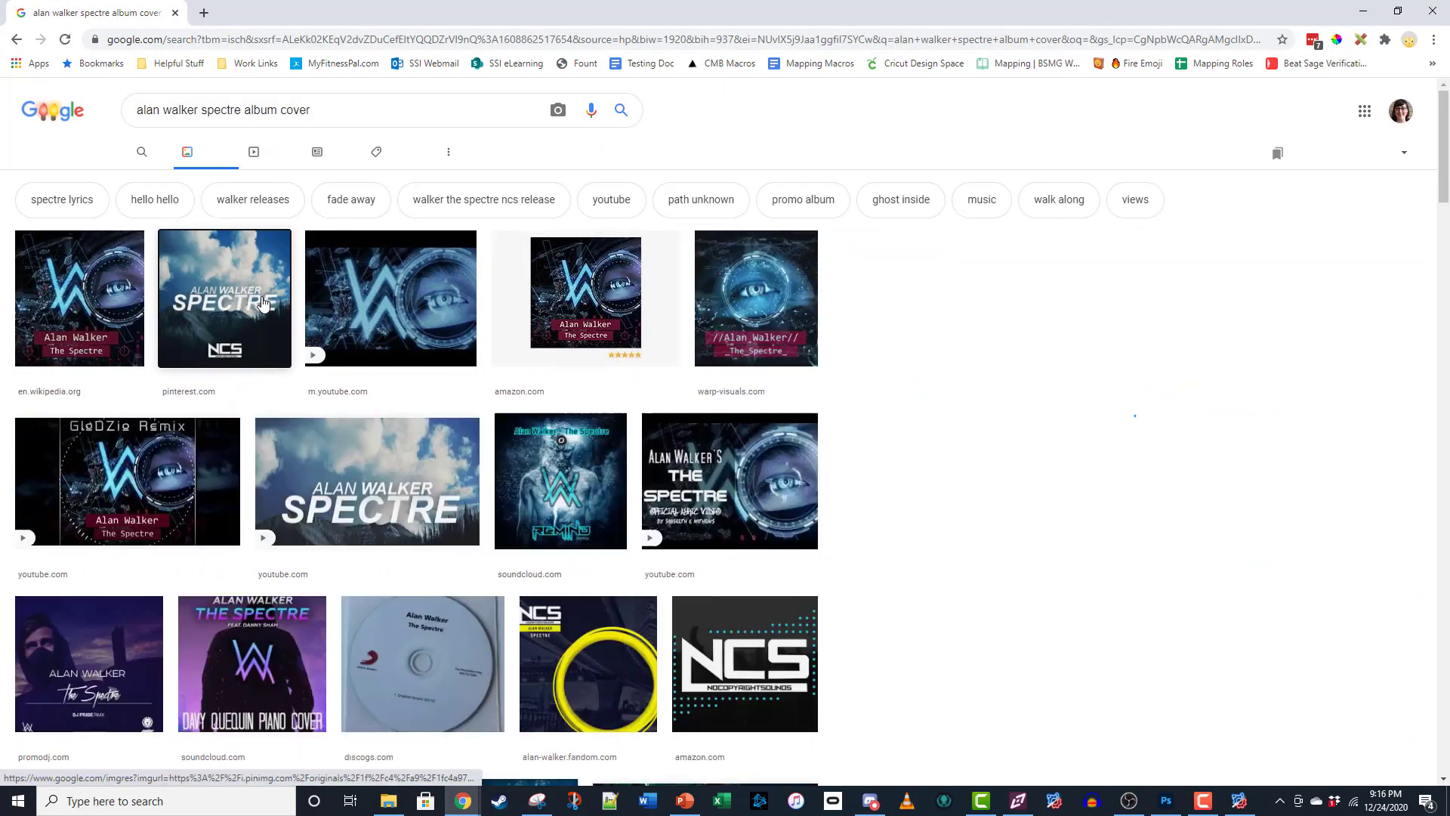
{"action": "left_click", "coordinate": [280, 241]}
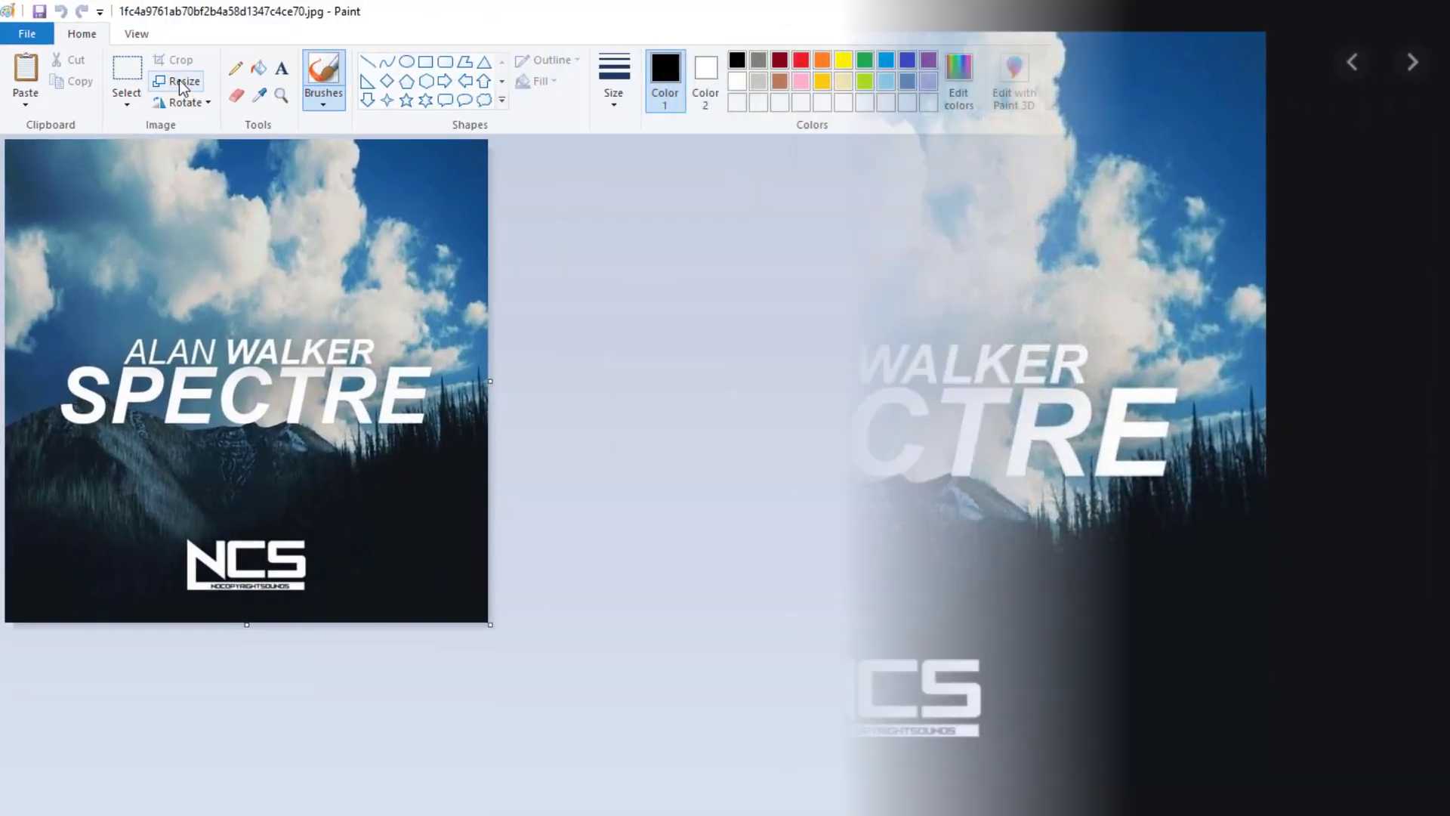
Save the NCS cover from Paint as JPEG 'cover' in CustomWIPLevels\Spectre - Alan Walker.
{"action": "left_click", "coordinate": [180, 82]}
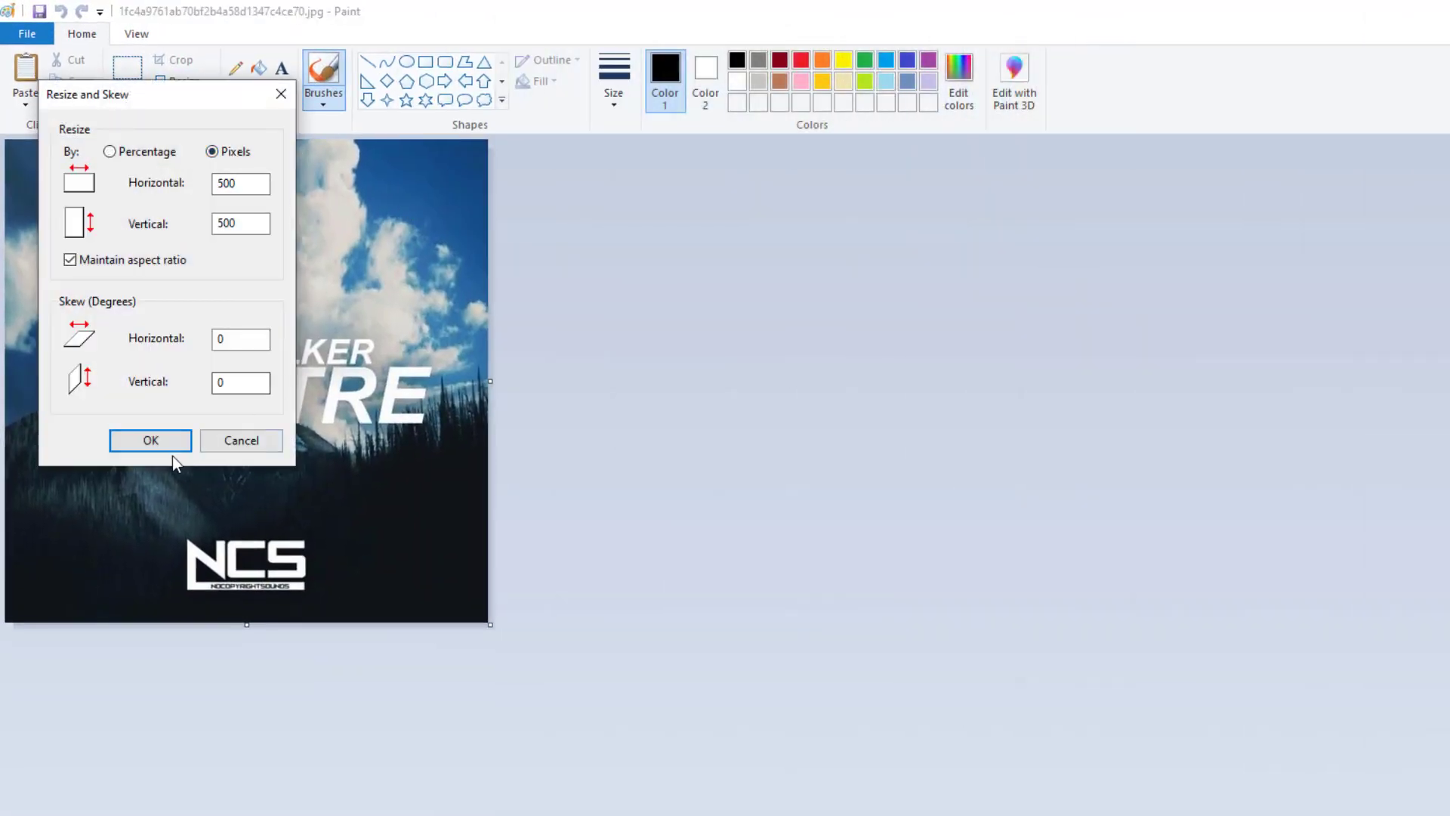
{"action": "left_click", "coordinate": [171, 445]}
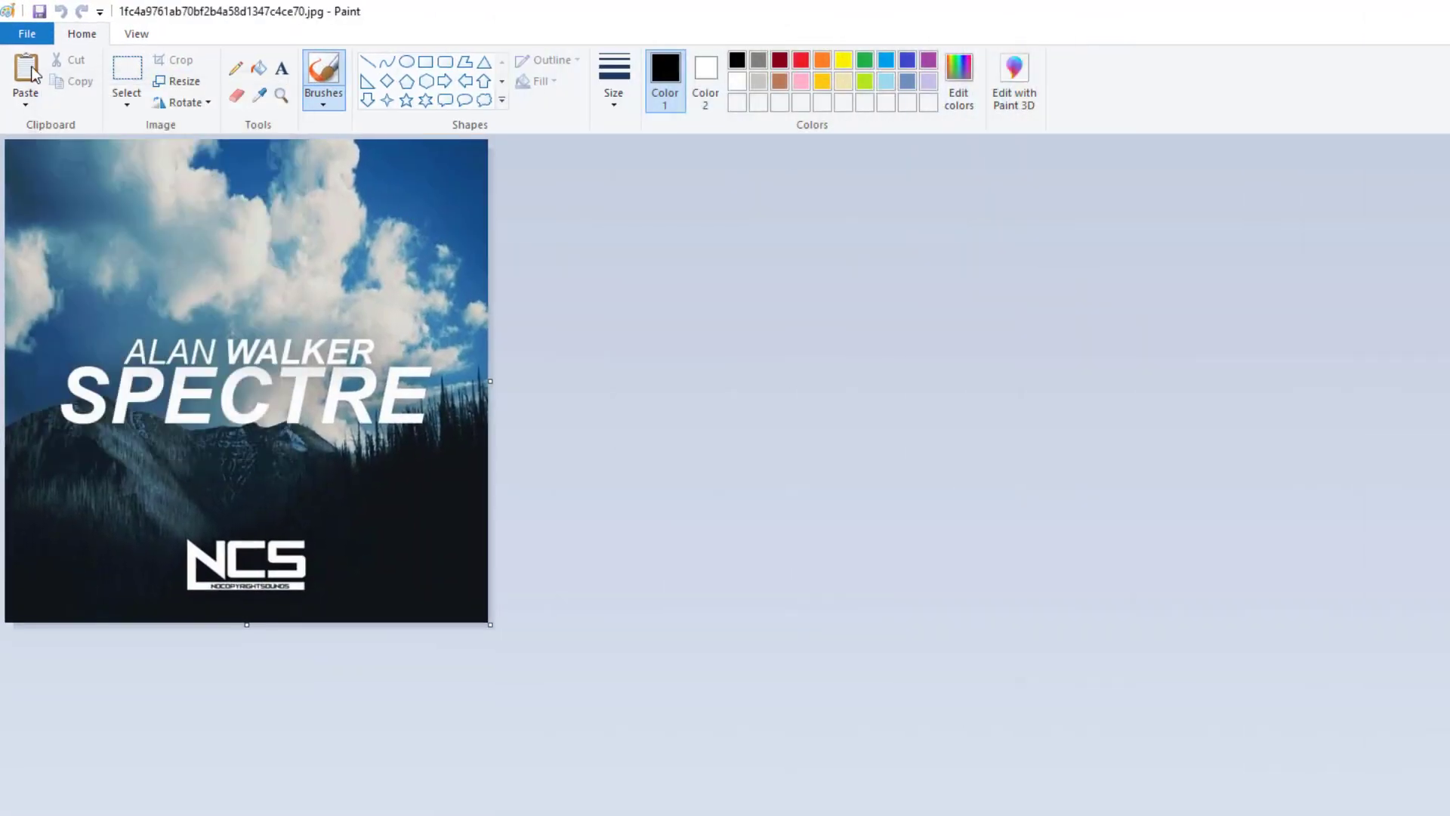
{"action": "left_click", "coordinate": [41, 35]}
{"action": "mouse_move", "coordinate": [71, 194]}
{"action": "left_click", "coordinate": [280, 133]}
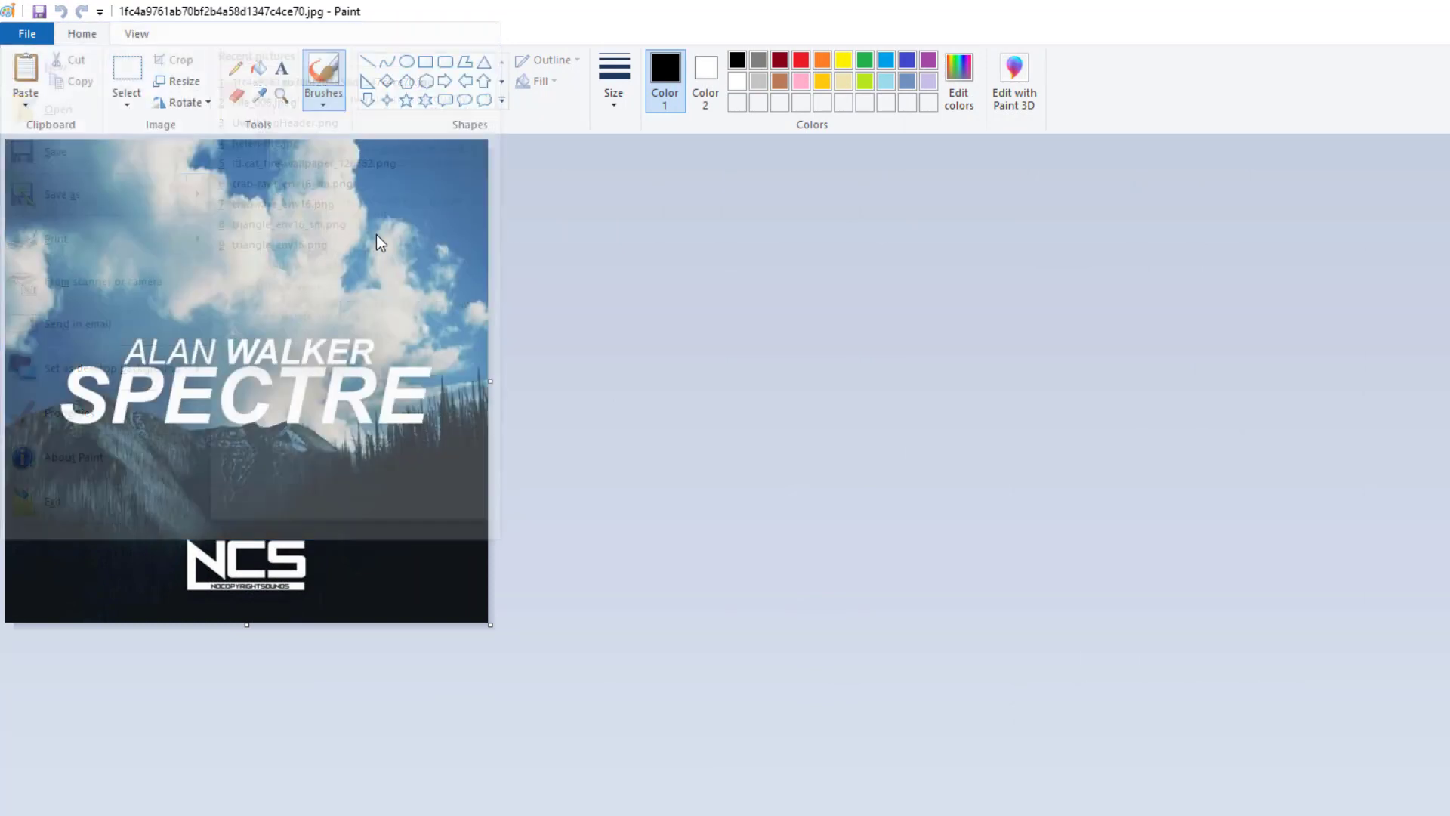
{"action": "scroll", "coordinate": [679, 469], "scroll_direction": "up", "scroll_amount": 2}
{"action": "left_click", "coordinate": [699, 484]}
{"action": "left_click", "coordinate": [872, 397]}
{"action": "double_click", "coordinate": [872, 398]}
{"action": "key", "text": "BackSpace"}
{"action": "type", "text": "cover"}
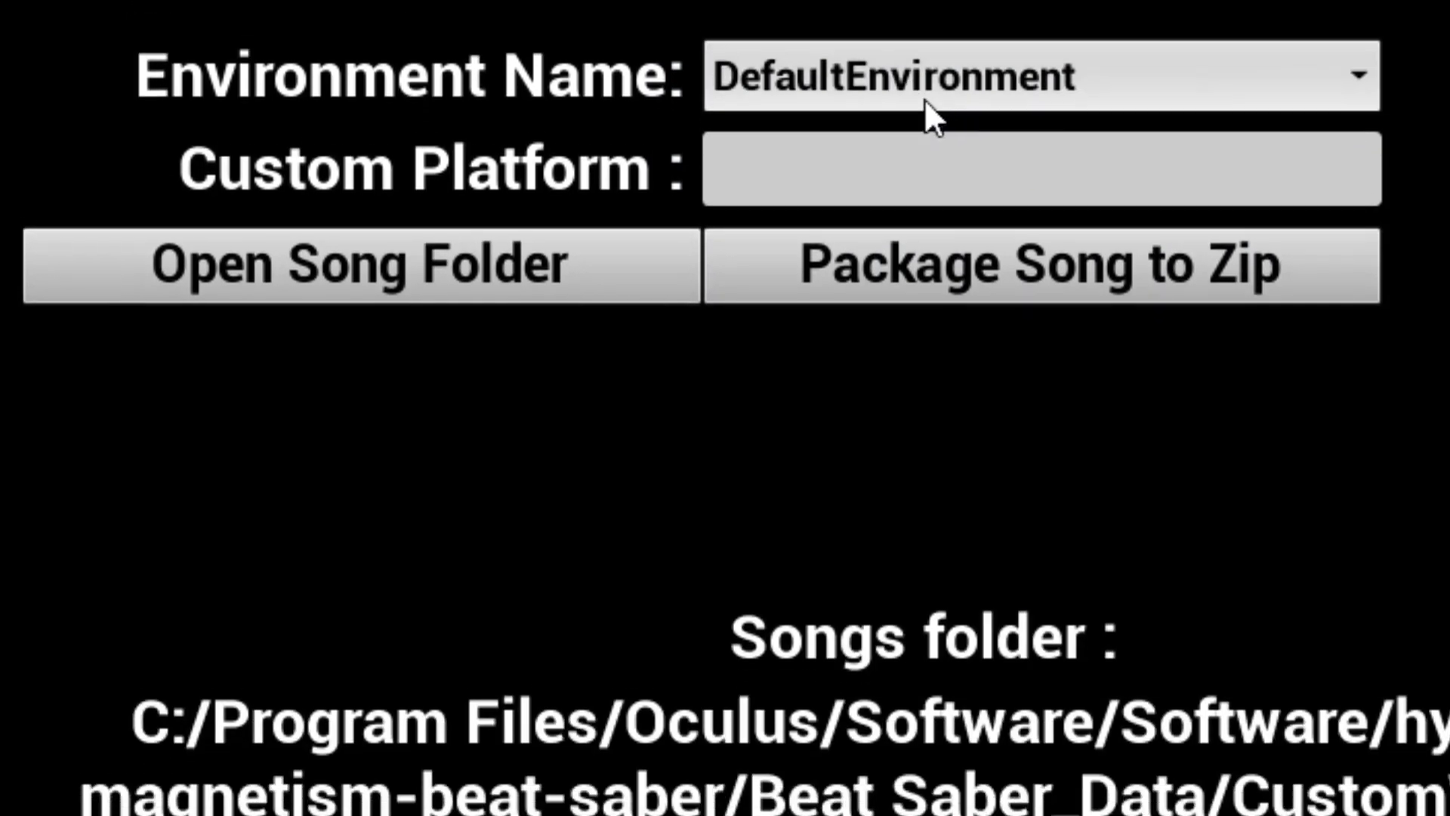
Keep DefaultEnvironment, save the Spectre song info to info.dat, and open the song folder.
{"action": "left_click", "coordinate": [971, 540]}
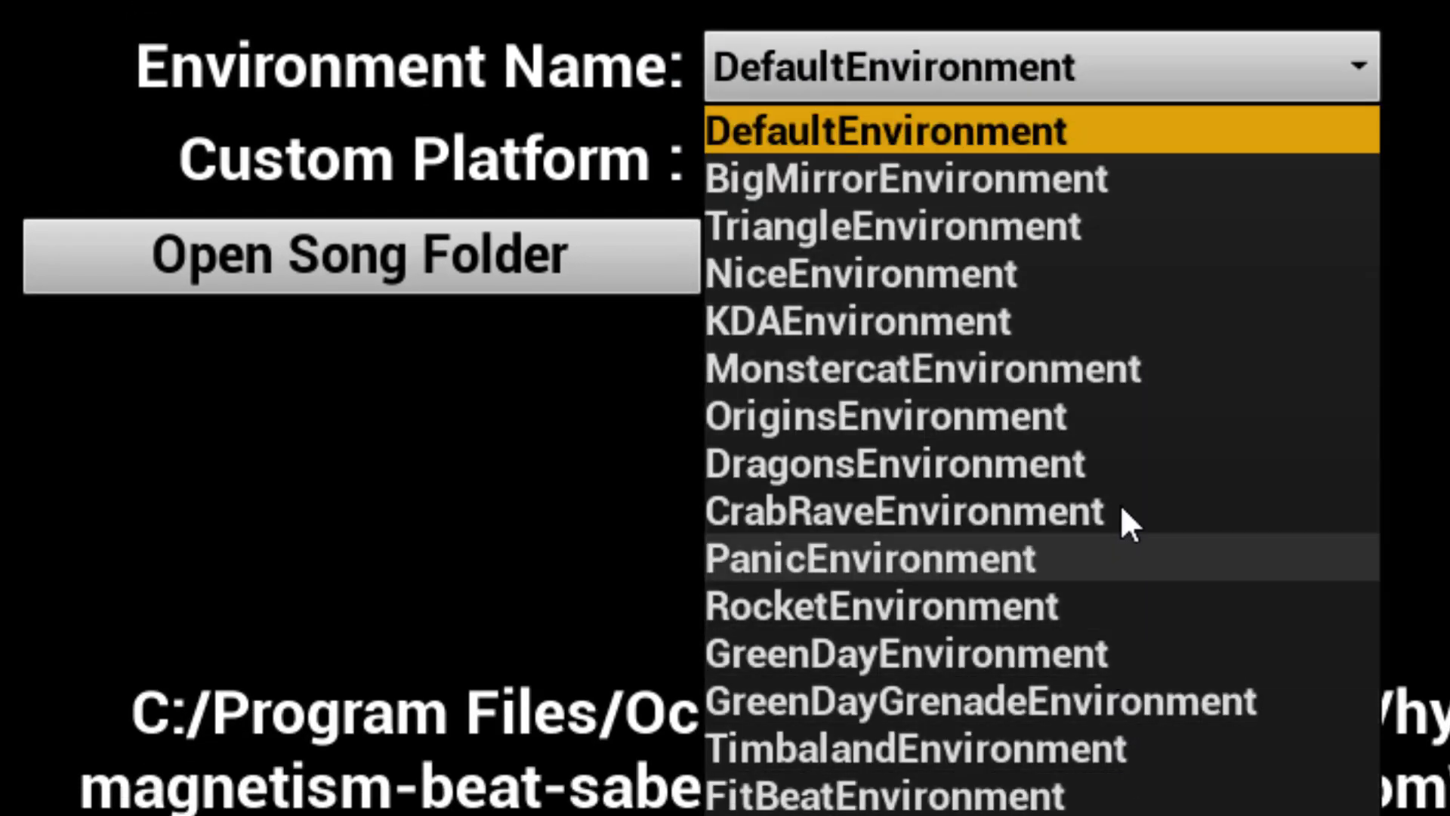
{"action": "left_click", "coordinate": [1181, 66]}
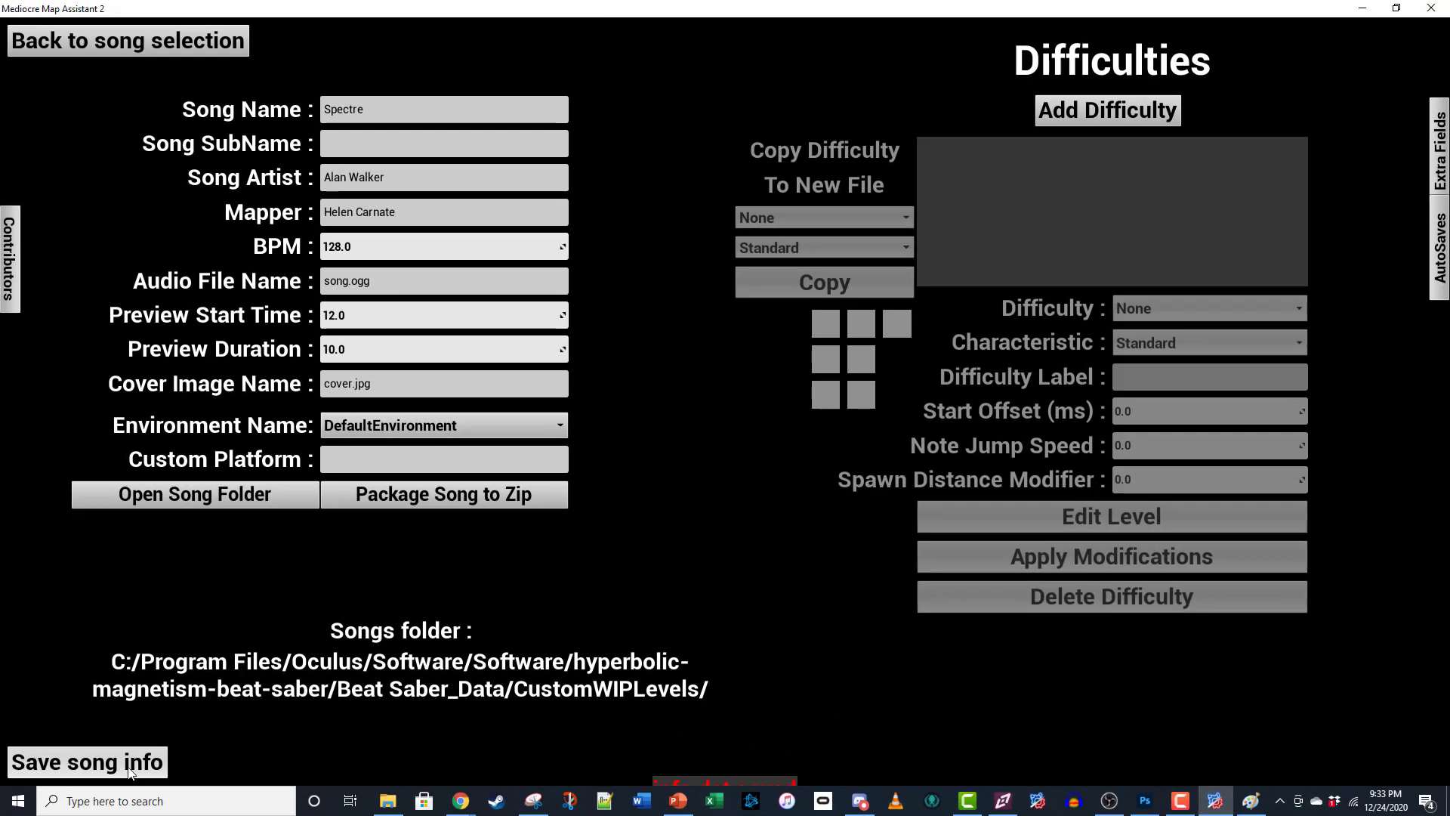
{"action": "left_click", "coordinate": [130, 767]}
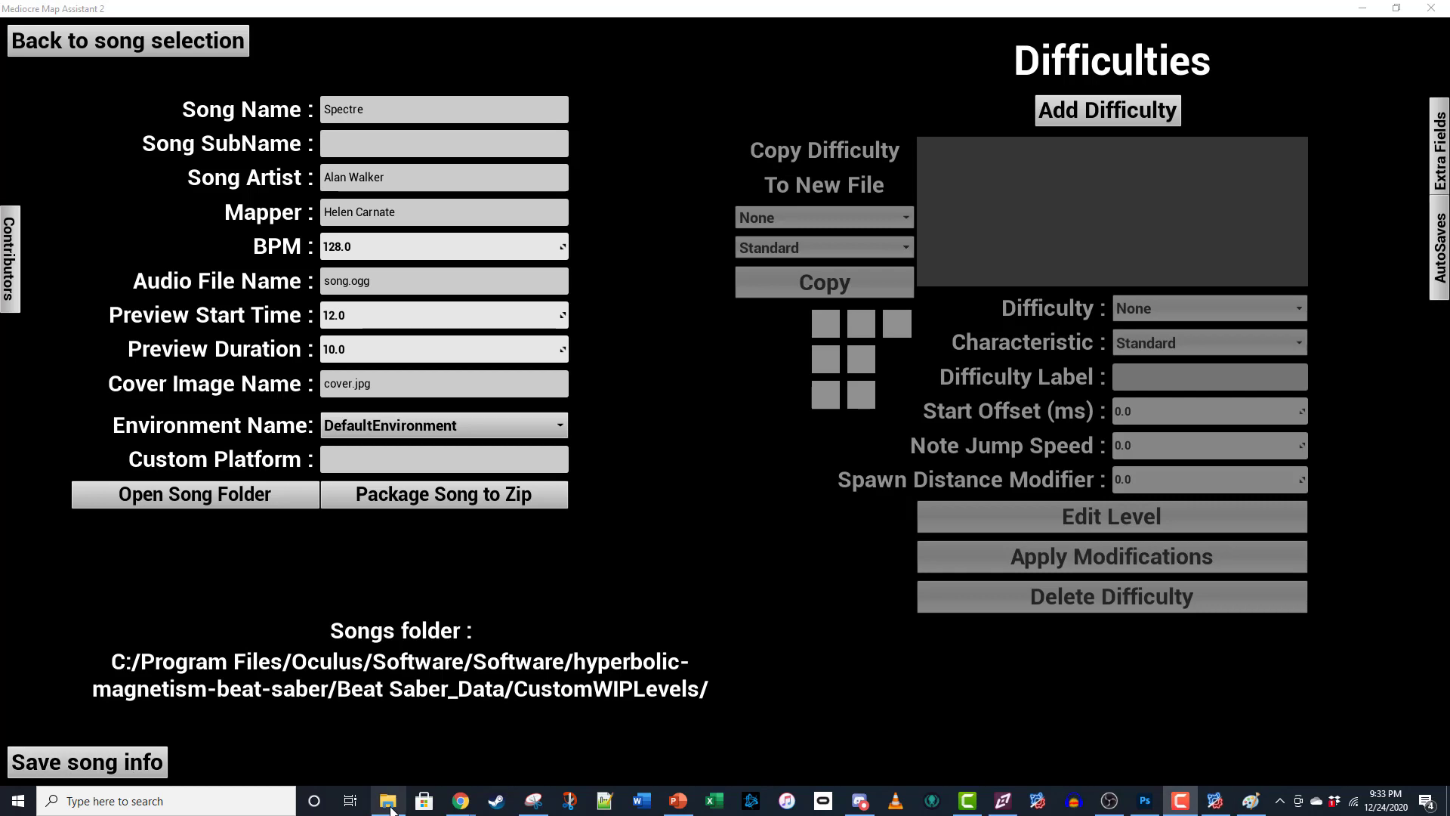
{"action": "left_click", "coordinate": [195, 494]}
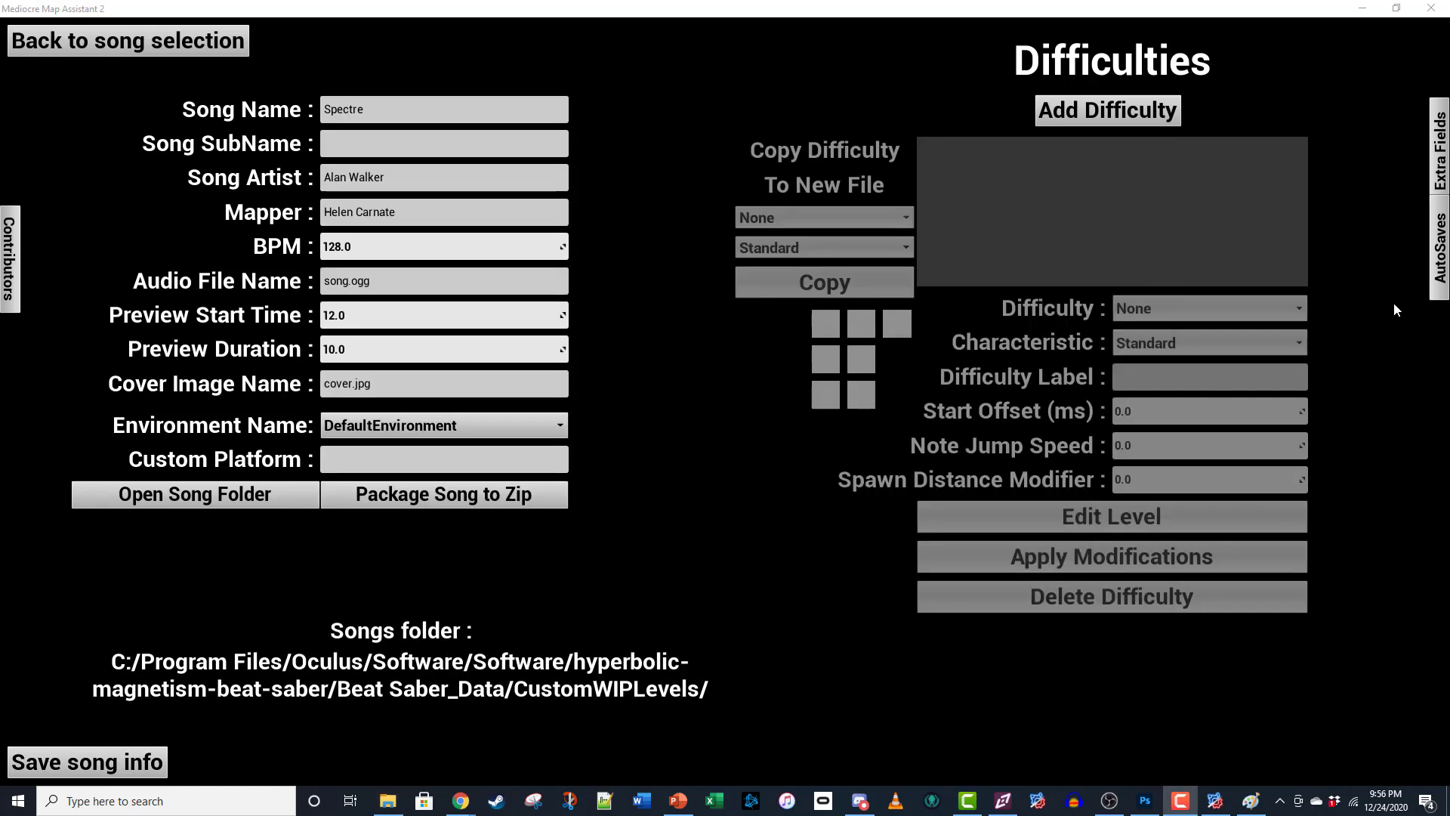
Create an Expert difficulty with Standard characteristic, reviewing label, start offset and note jump speed.
{"action": "left_click", "coordinate": [1122, 111]}
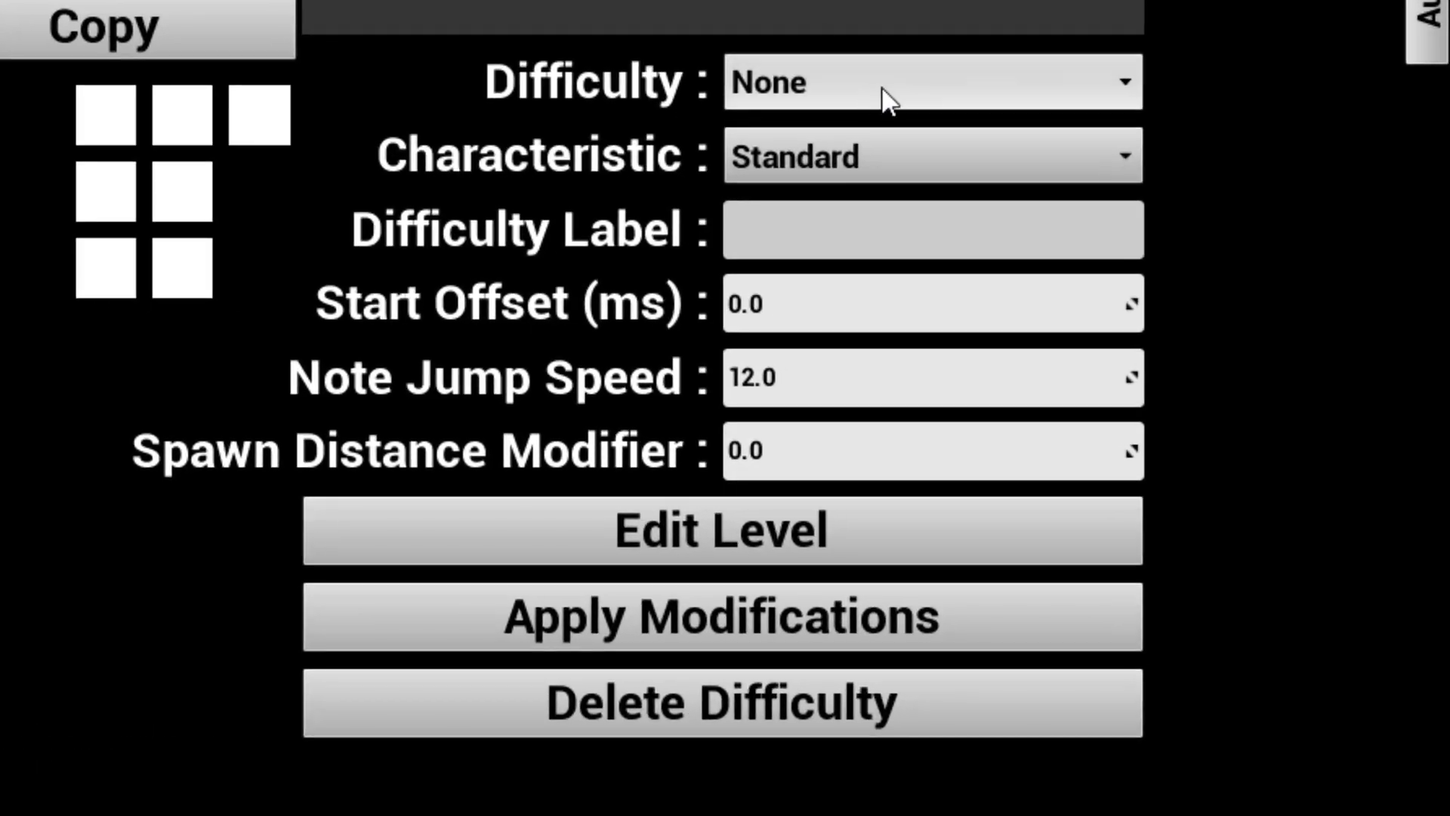
{"action": "left_click", "coordinate": [884, 91]}
{"action": "left_click", "coordinate": [902, 280]}
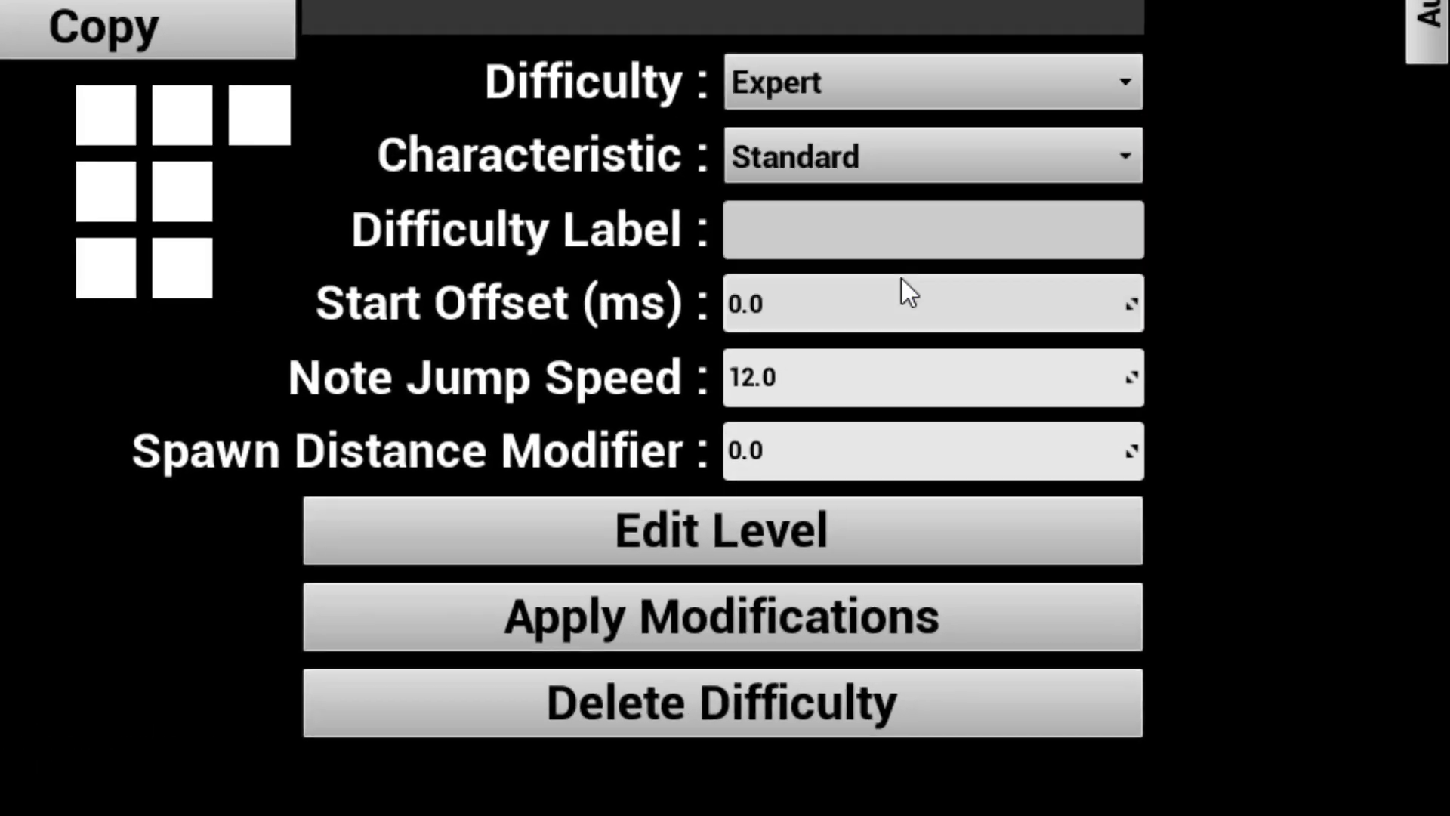
{"action": "left_click", "coordinate": [953, 231]}
{"action": "left_click", "coordinate": [1023, 154]}
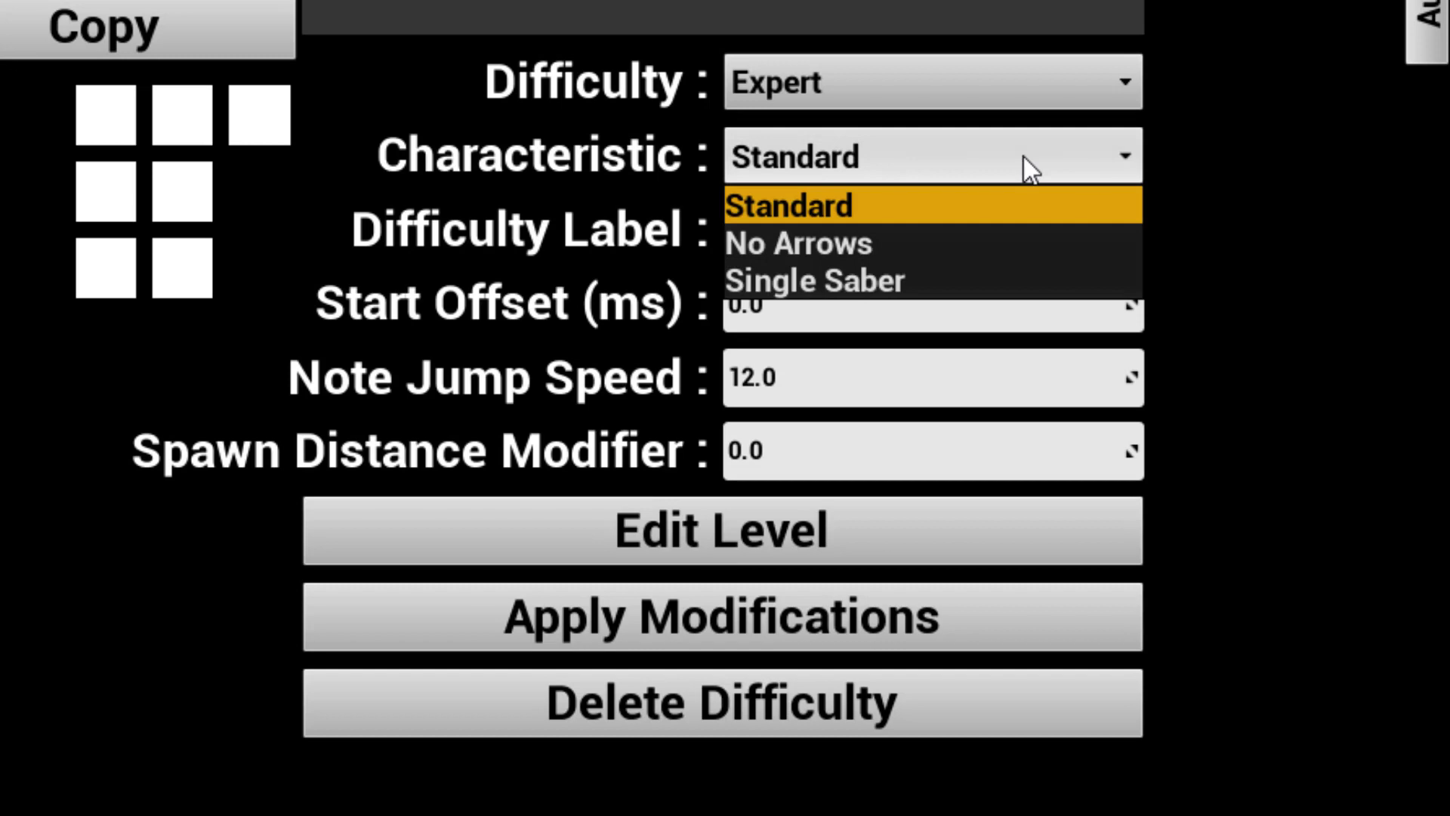
{"action": "left_click", "coordinate": [1022, 156]}
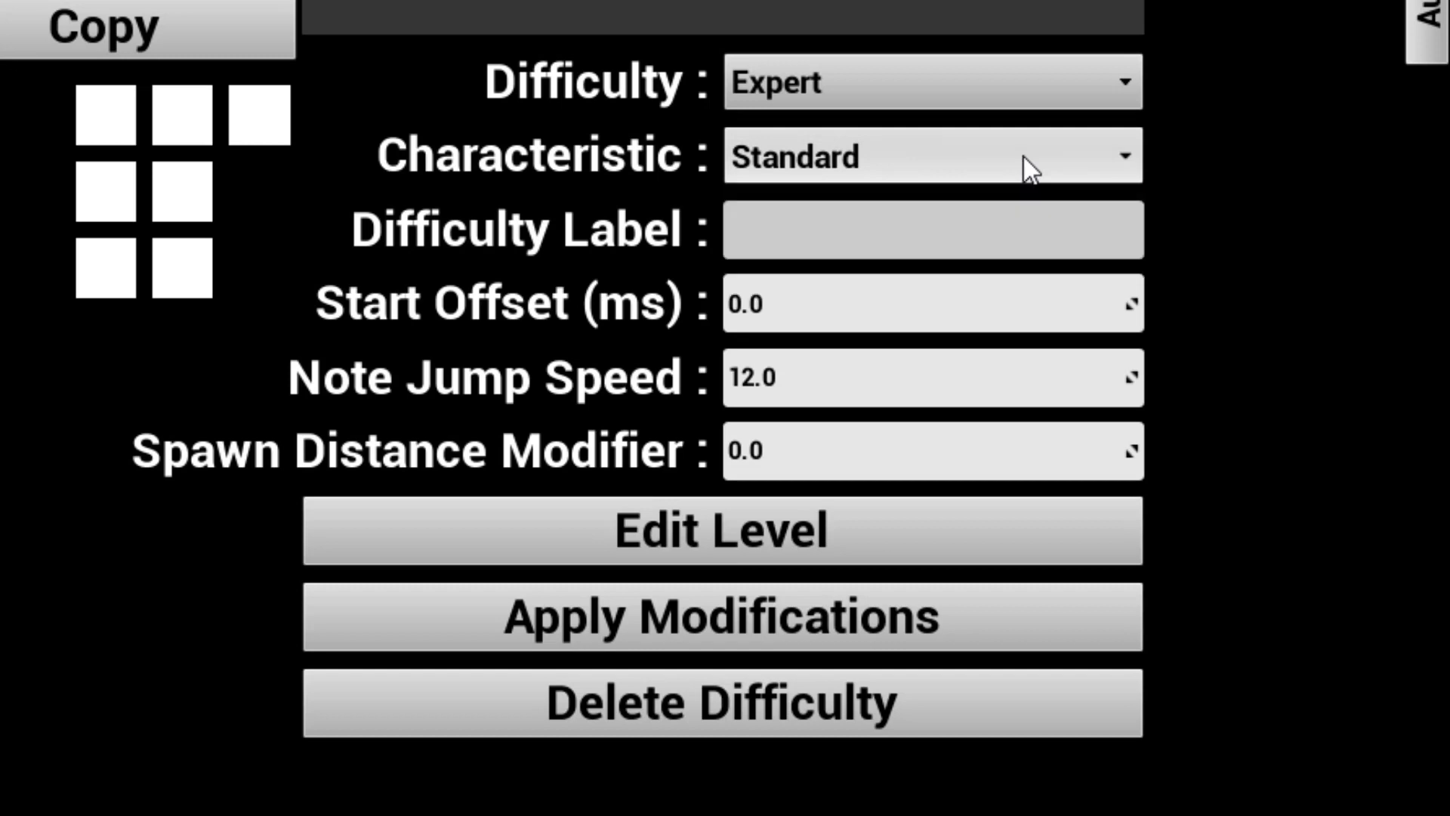
{"action": "left_click", "coordinate": [946, 253]}
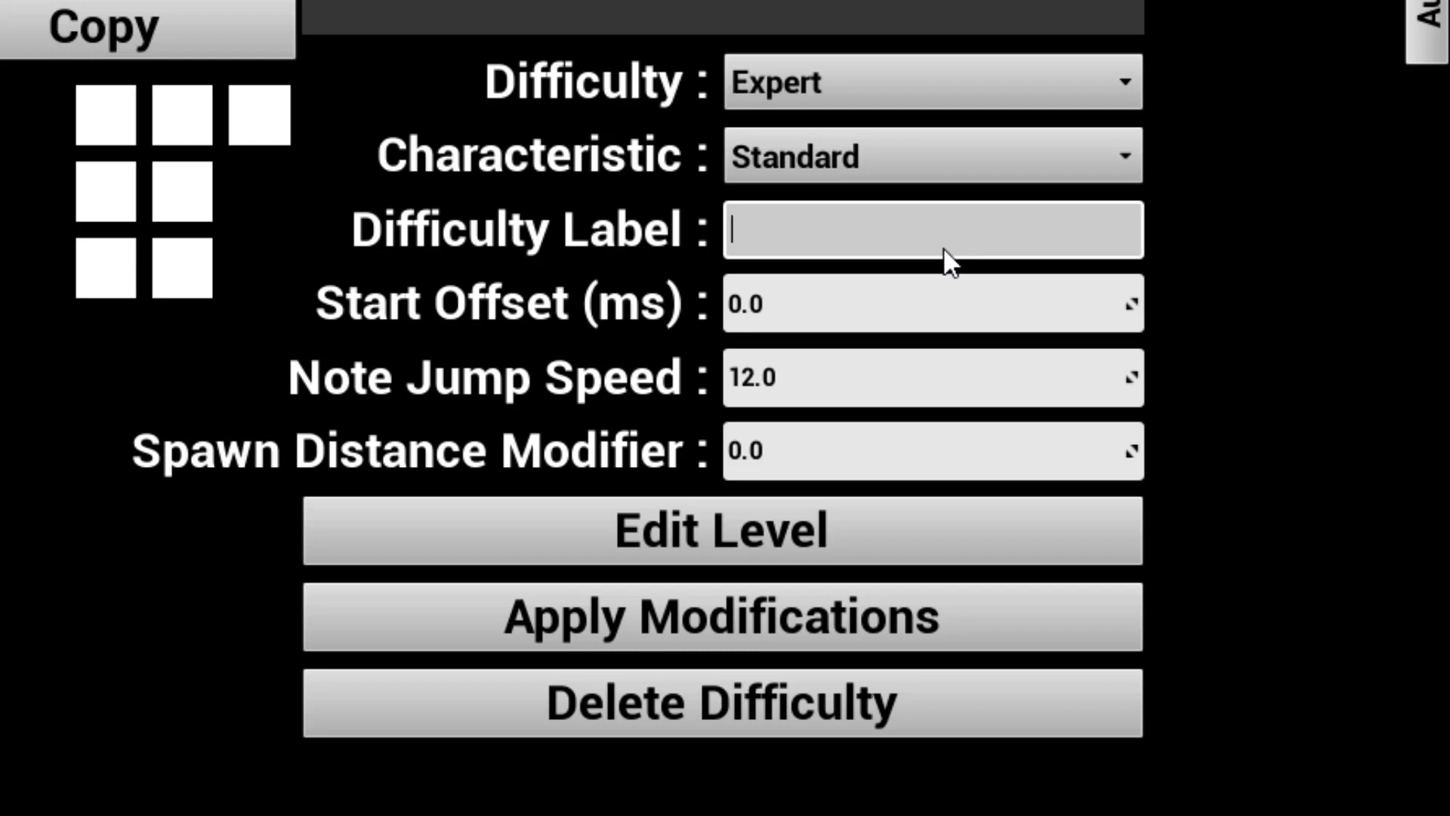
{"action": "left_click", "coordinate": [958, 288]}
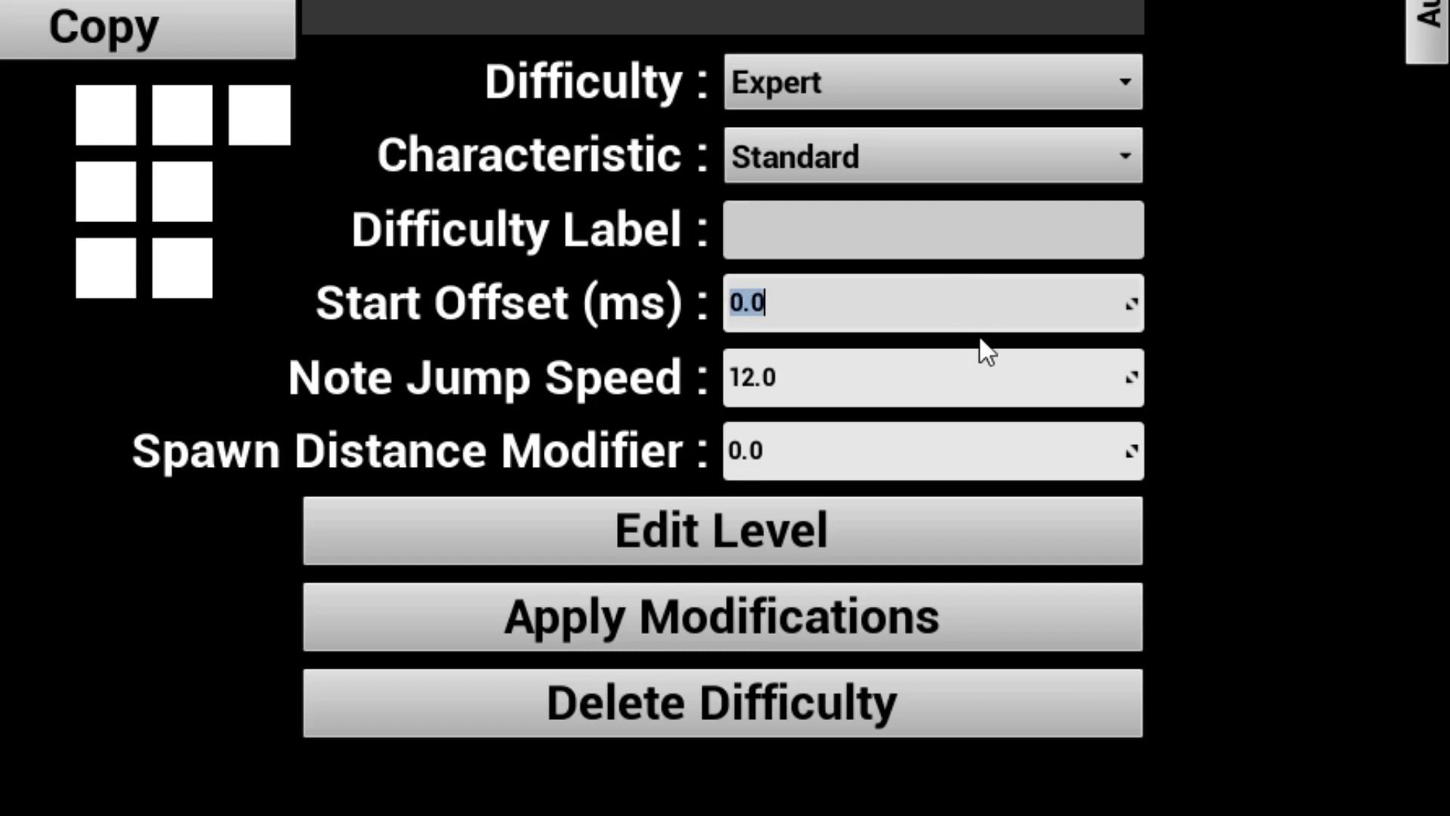
{"action": "left_click", "coordinate": [982, 391]}
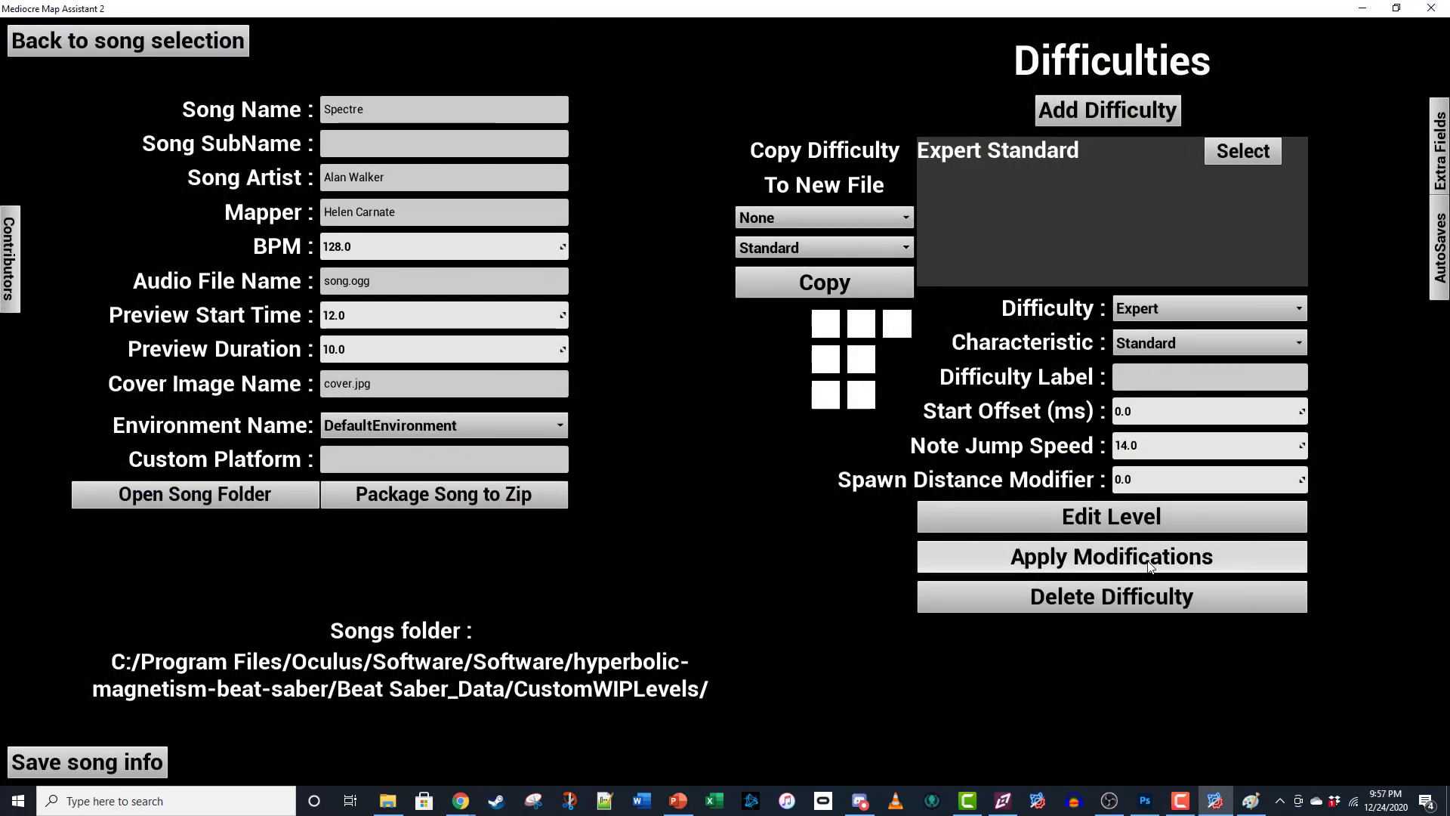
Apply the Expert difficulty settings, then confirm song.ogg, cover.jpg and info.dat in the song folder.
{"action": "left_click", "coordinate": [1150, 565]}
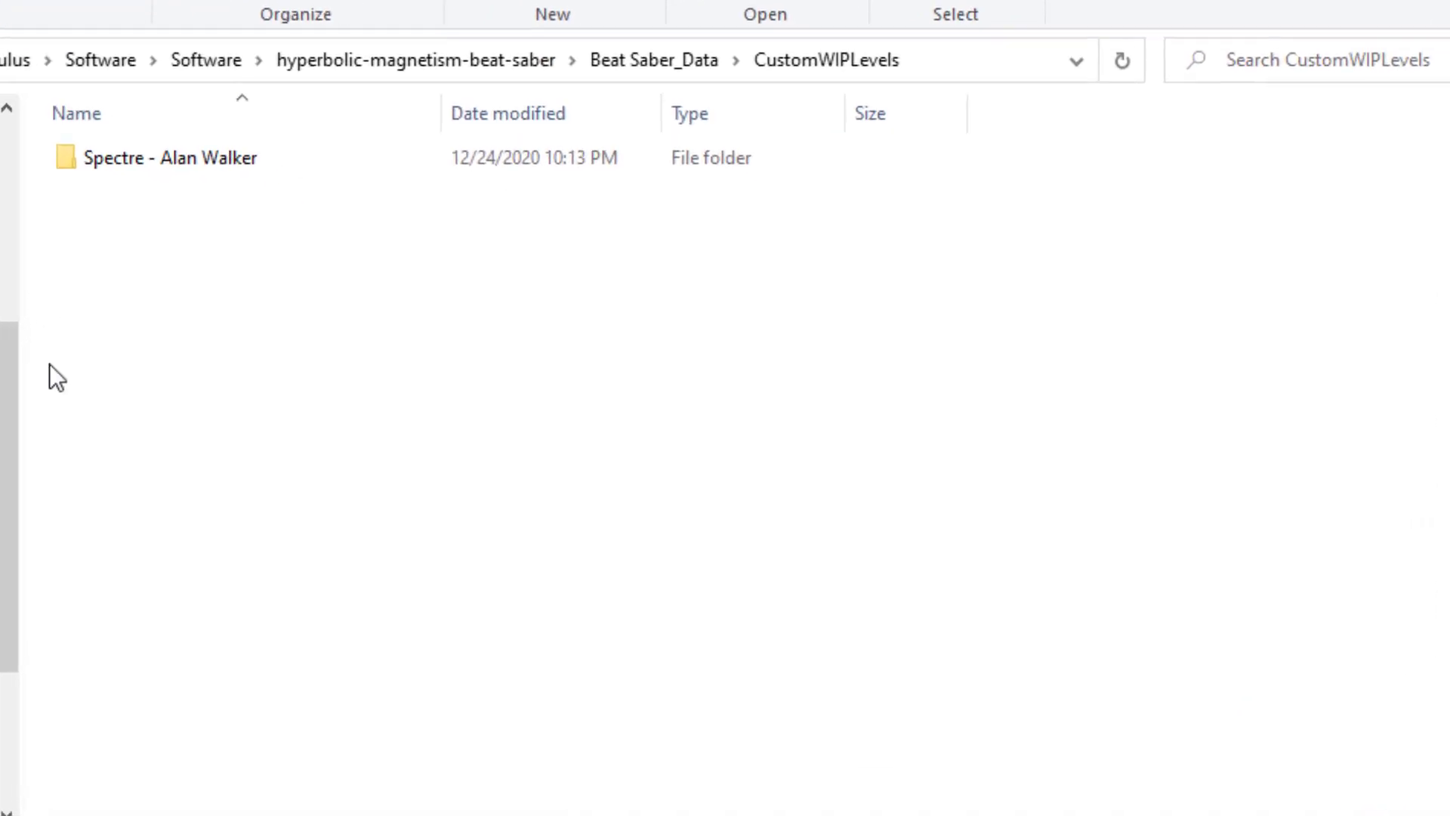
{"action": "double_click", "coordinate": [133, 146]}
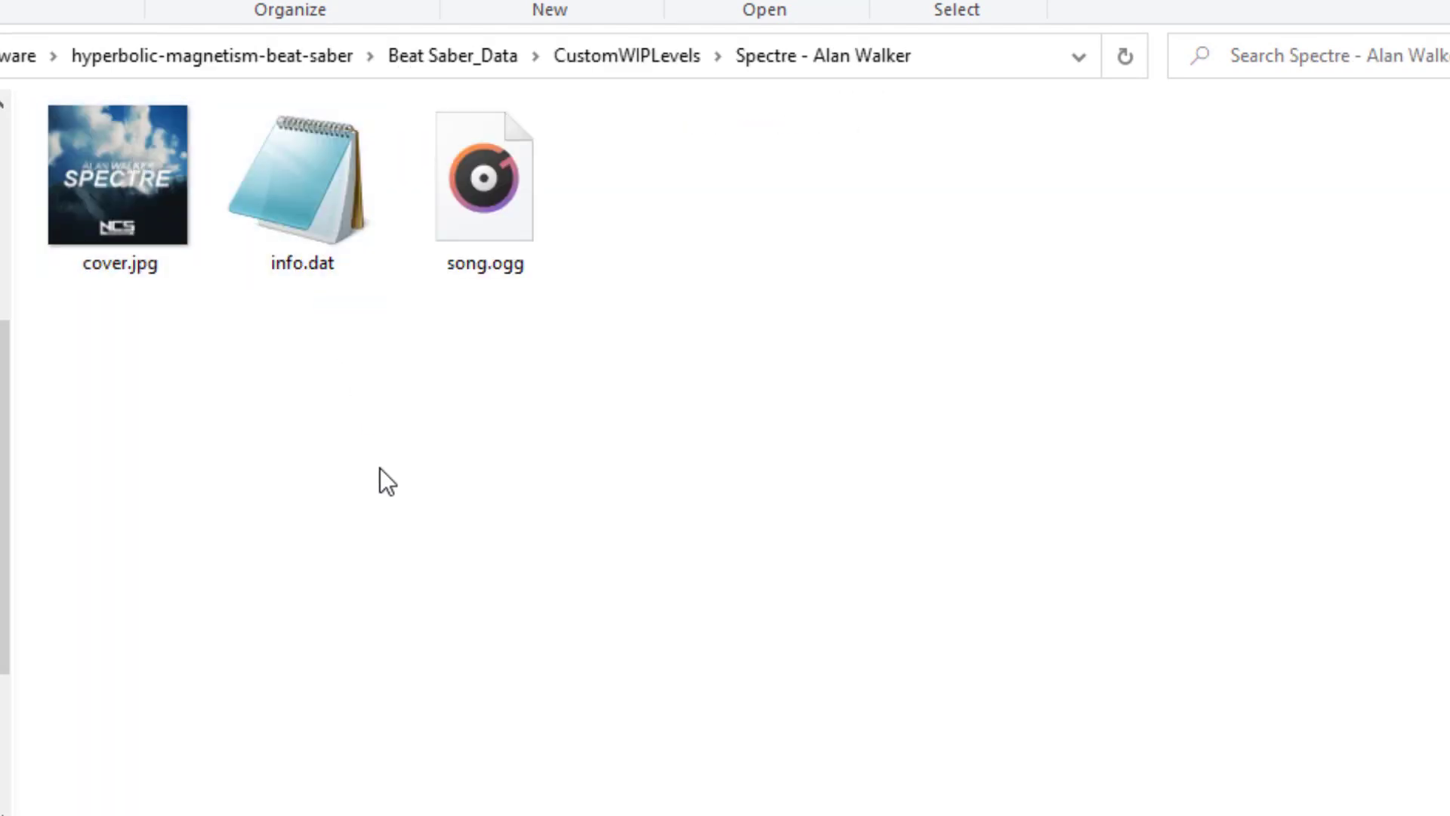
{"action": "left_click", "coordinate": [498, 215]}
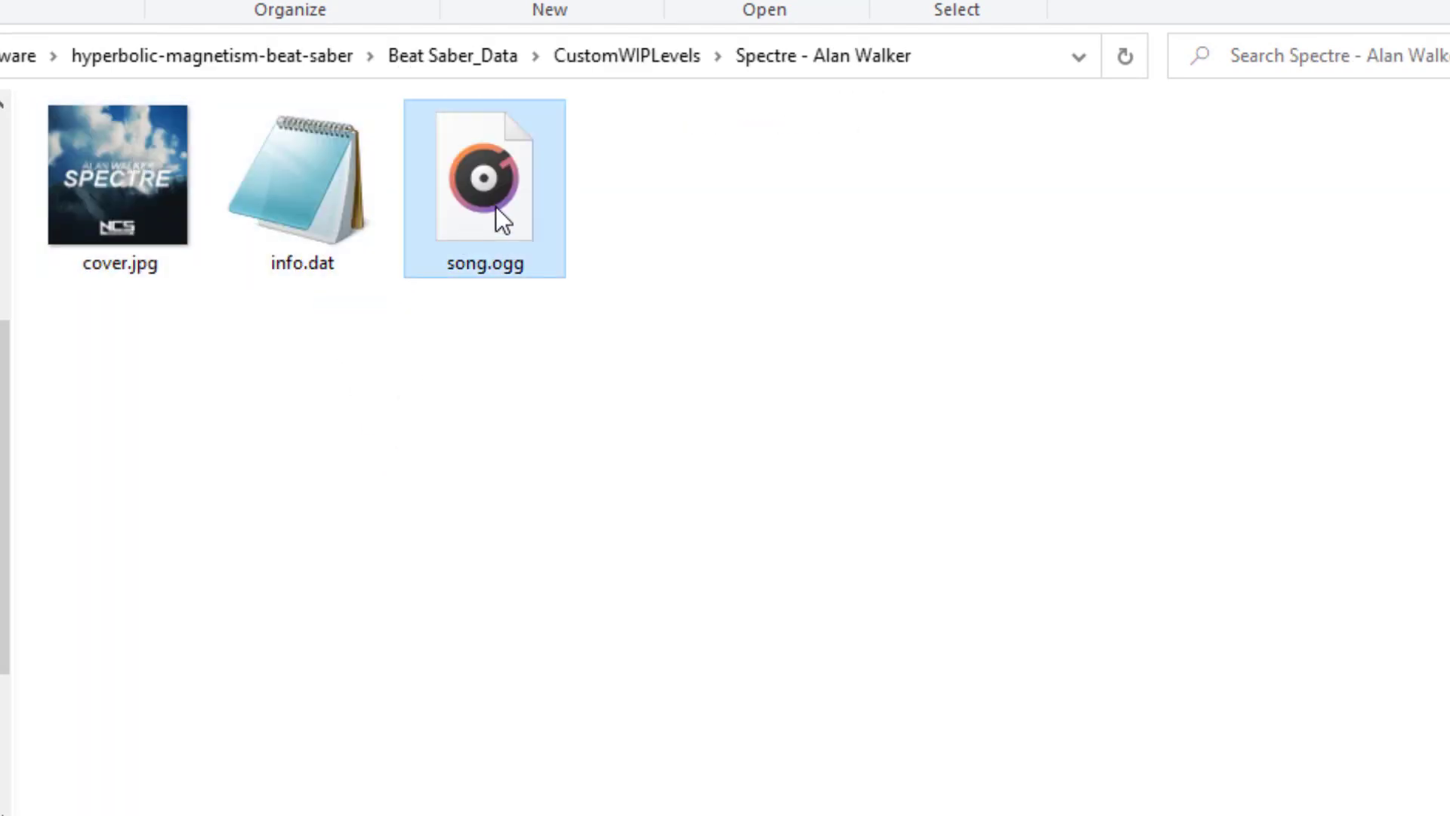
{"action": "left_click", "coordinate": [141, 219]}
{"action": "left_click", "coordinate": [329, 189]}
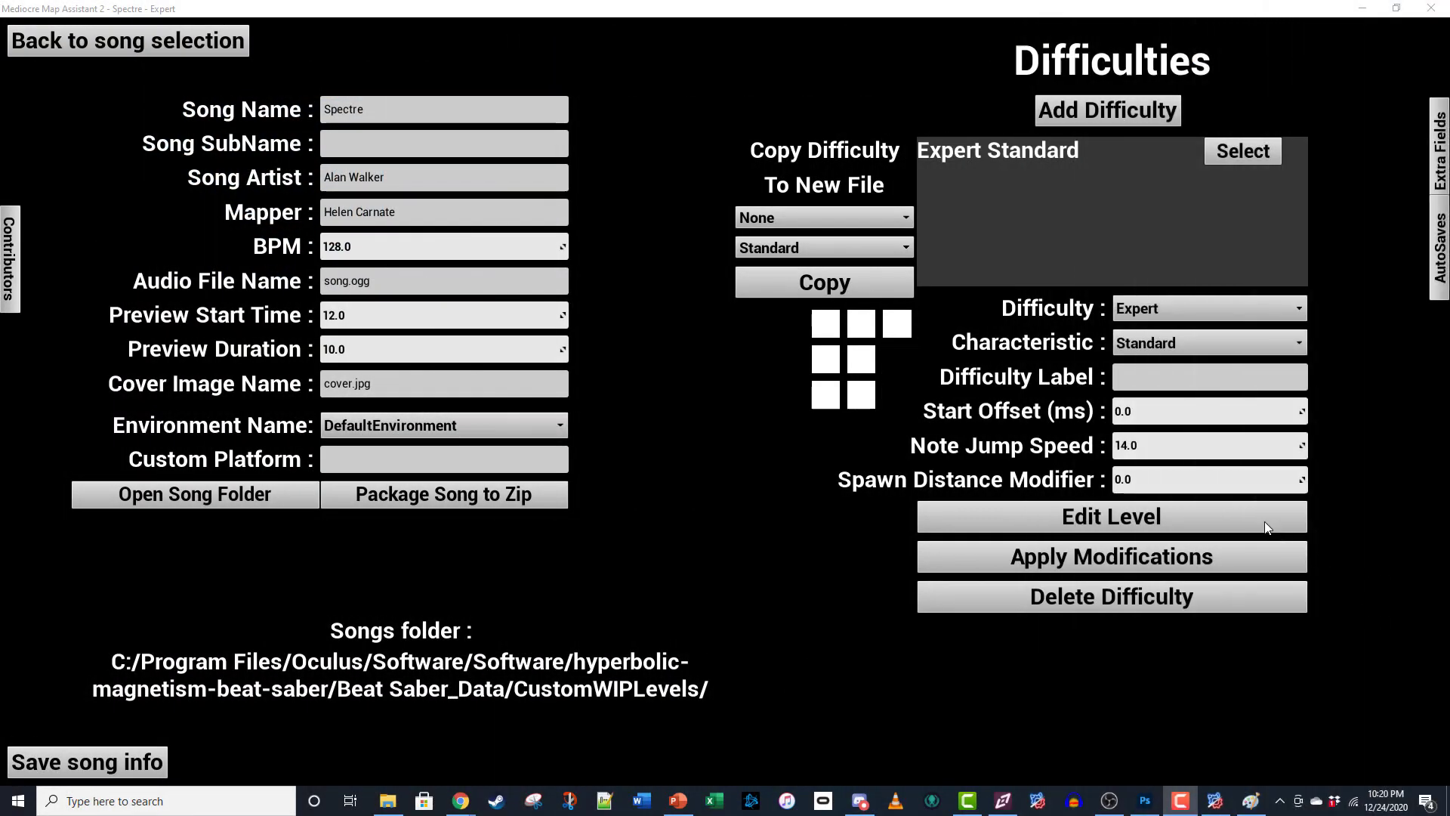
Load the Expert Standard Spectre level into the 3D editor and scroll through its timeline.
{"action": "left_click", "coordinate": [1257, 516]}
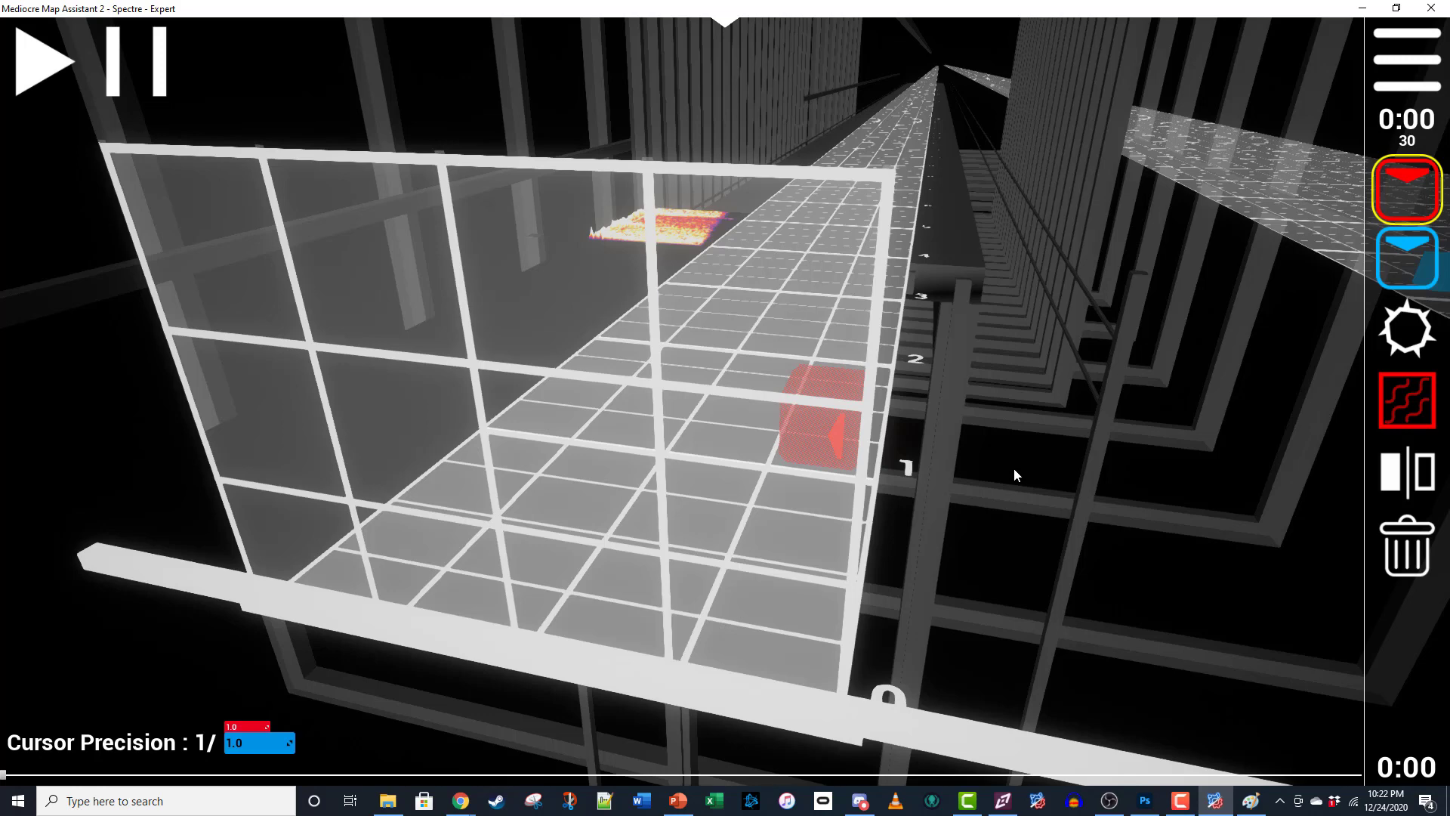
{"action": "key", "text": "Tab"}
{"action": "scroll", "coordinate": [819, 483], "scroll_direction": "up", "scroll_amount": 4}
{"action": "scroll", "coordinate": [820, 485], "scroll_direction": "down", "scroll_amount": 4}
{"action": "scroll", "coordinate": [821, 487], "scroll_direction": "up", "scroll_amount": 6}
{"action": "scroll", "coordinate": [822, 488], "scroll_direction": "down", "scroll_amount": 6}
{"action": "scroll", "coordinate": [823, 488], "scroll_direction": "up", "scroll_amount": 6}
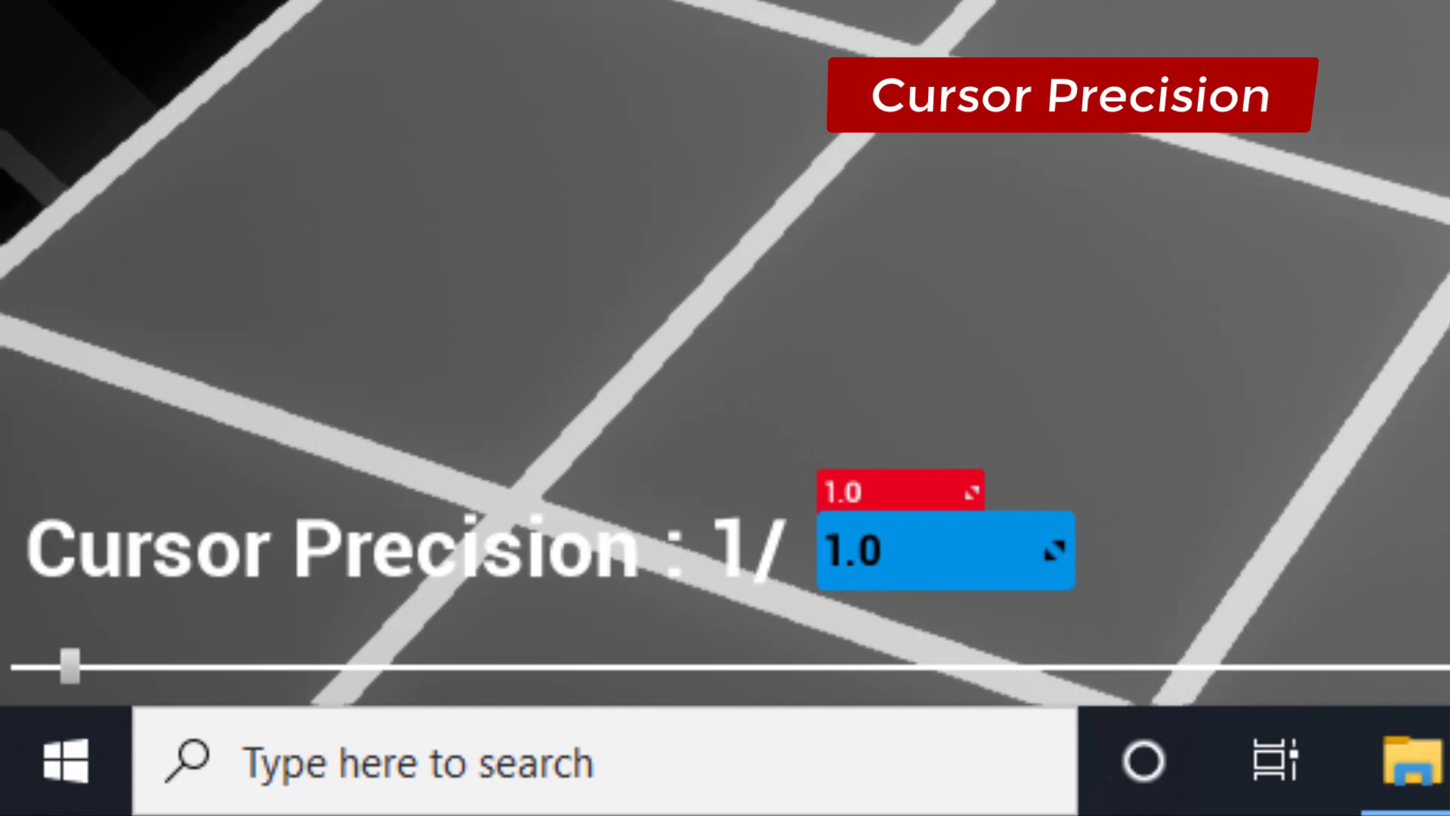
Ctrl-scroll the Cursor Precision field until it reads 1/4.0.
{"action": "key", "text": "ctrl"}
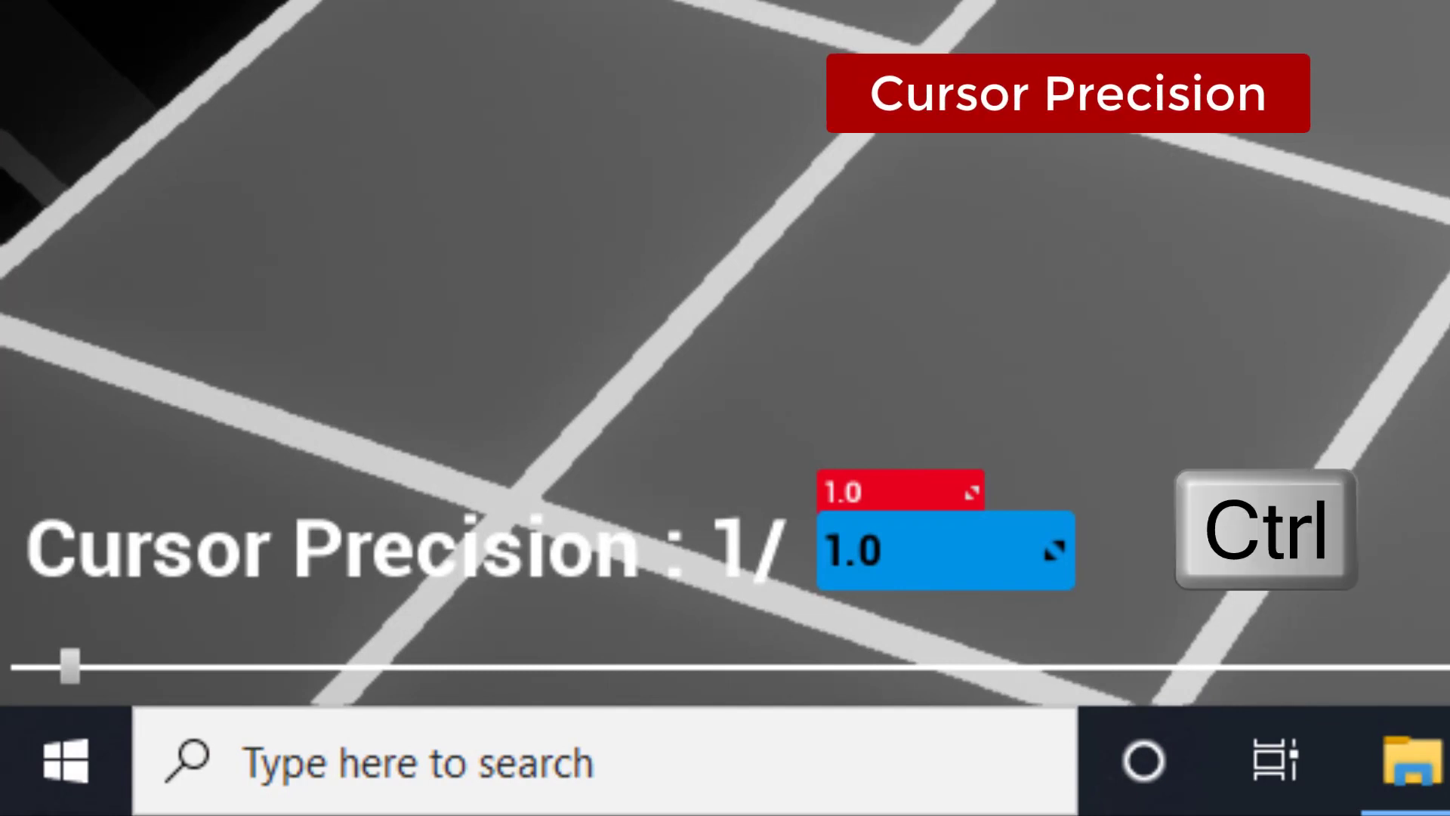
{"action": "scroll", "coordinate": [1012, 538], "scroll_direction": "up", "scroll_amount": 5, "text": "ctrl"}
{"action": "scroll", "coordinate": [1012, 539], "scroll_direction": "down", "scroll_amount": 5, "text": "ctrl"}
{"action": "scroll", "coordinate": [1016, 537], "scroll_direction": "up", "scroll_amount": 2, "text": "ctrl"}
{"action": "scroll", "coordinate": [1016, 537], "scroll_direction": "up", "scroll_amount": 4, "text": "ctrl"}
{"action": "scroll", "coordinate": [1020, 537], "scroll_direction": "down", "scroll_amount": 6, "text": "ctrl"}
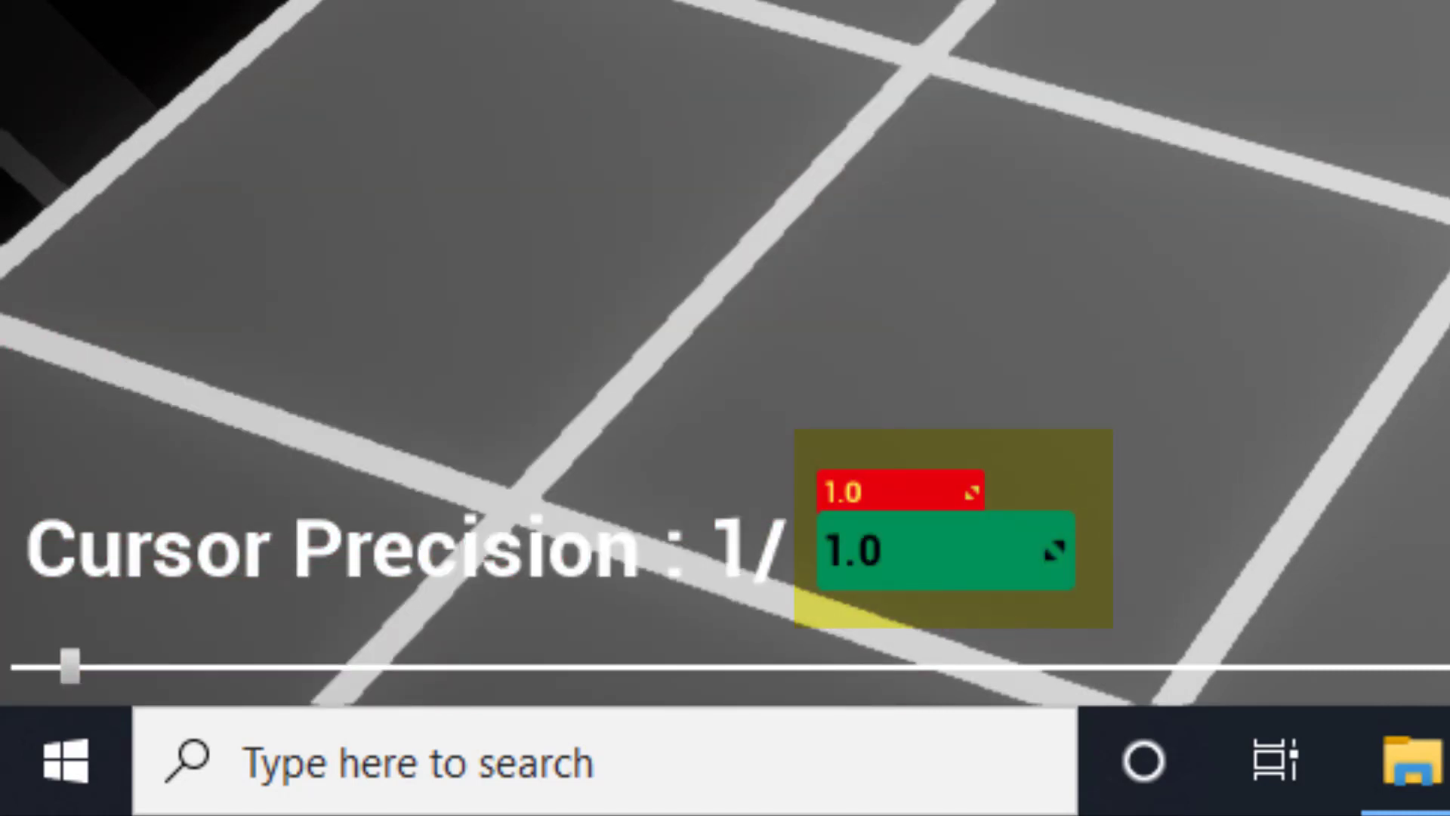
{"action": "scroll", "coordinate": [1016, 537], "scroll_direction": "up", "scroll_amount": 3, "text": "ctrl"}
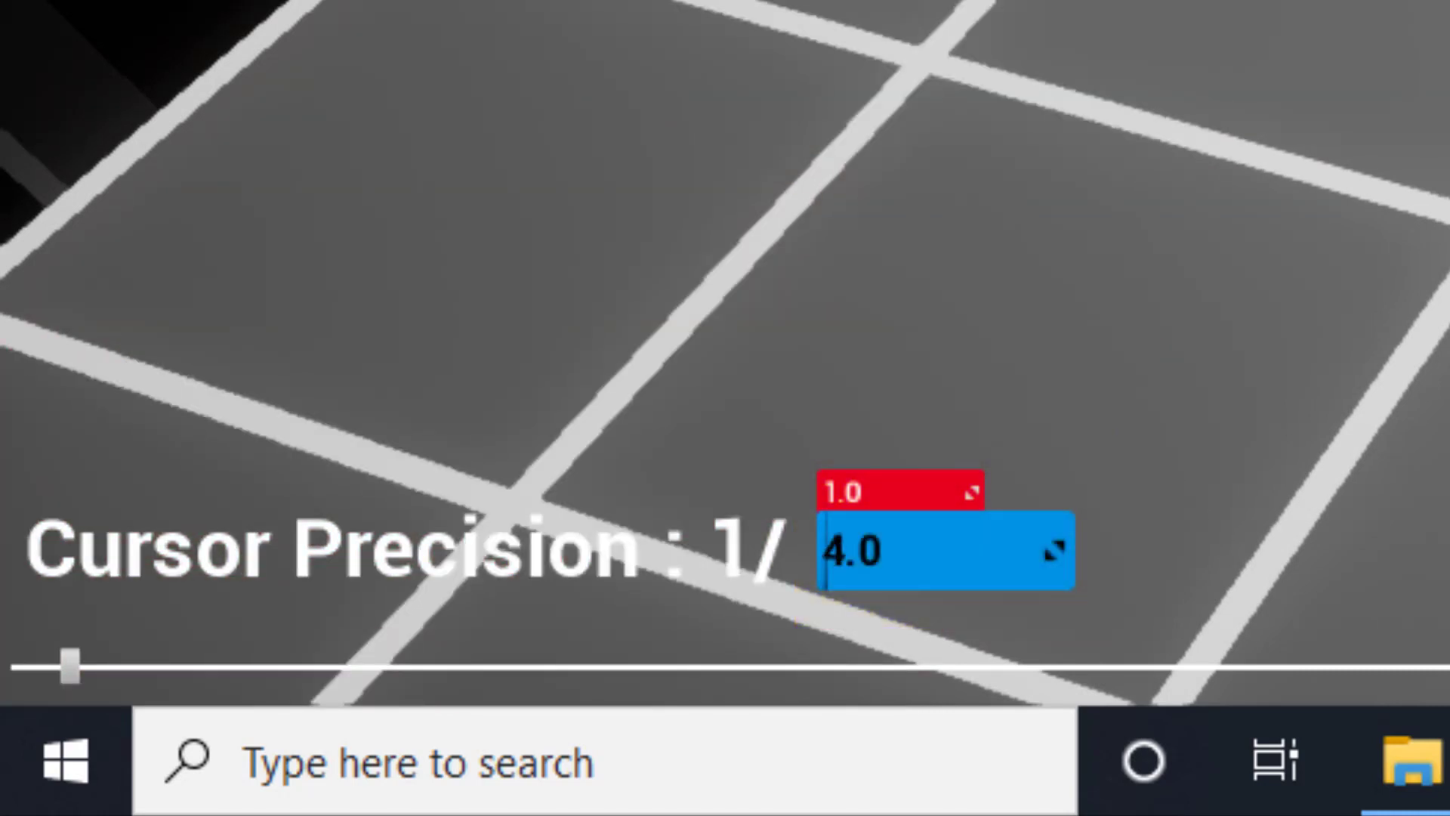
{"action": "scroll", "coordinate": [1016, 537], "scroll_direction": "down", "scroll_amount": 1, "text": "ctrl"}
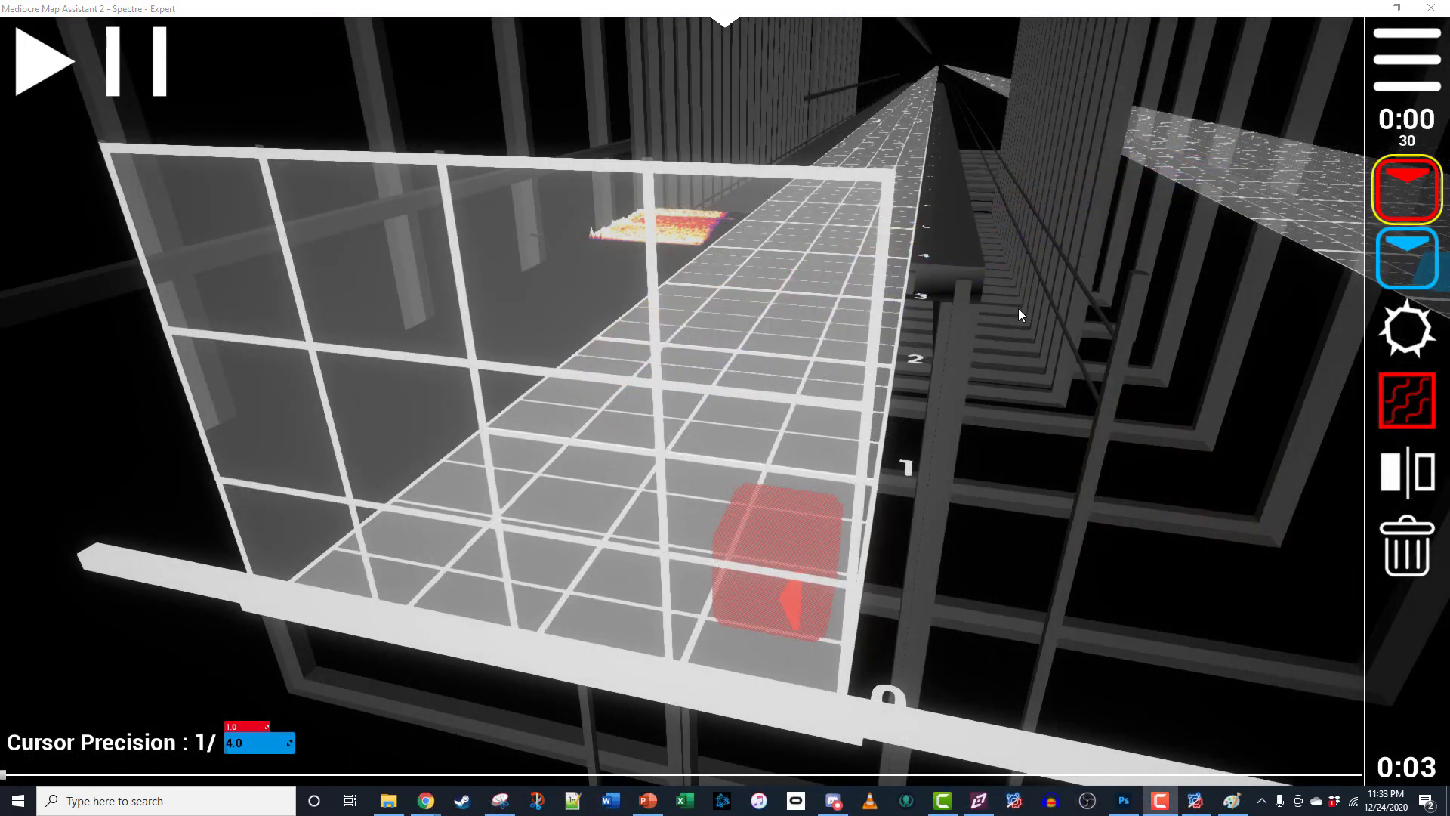
{"action": "mouse_move", "coordinate": [1018, 309]}
{"action": "right_mouse_down"}
{"action": "mouse_move", "coordinate": [876, 276]}
{"action": "mouse_move", "coordinate": [1019, 313]}
{"action": "right_mouse_up"}
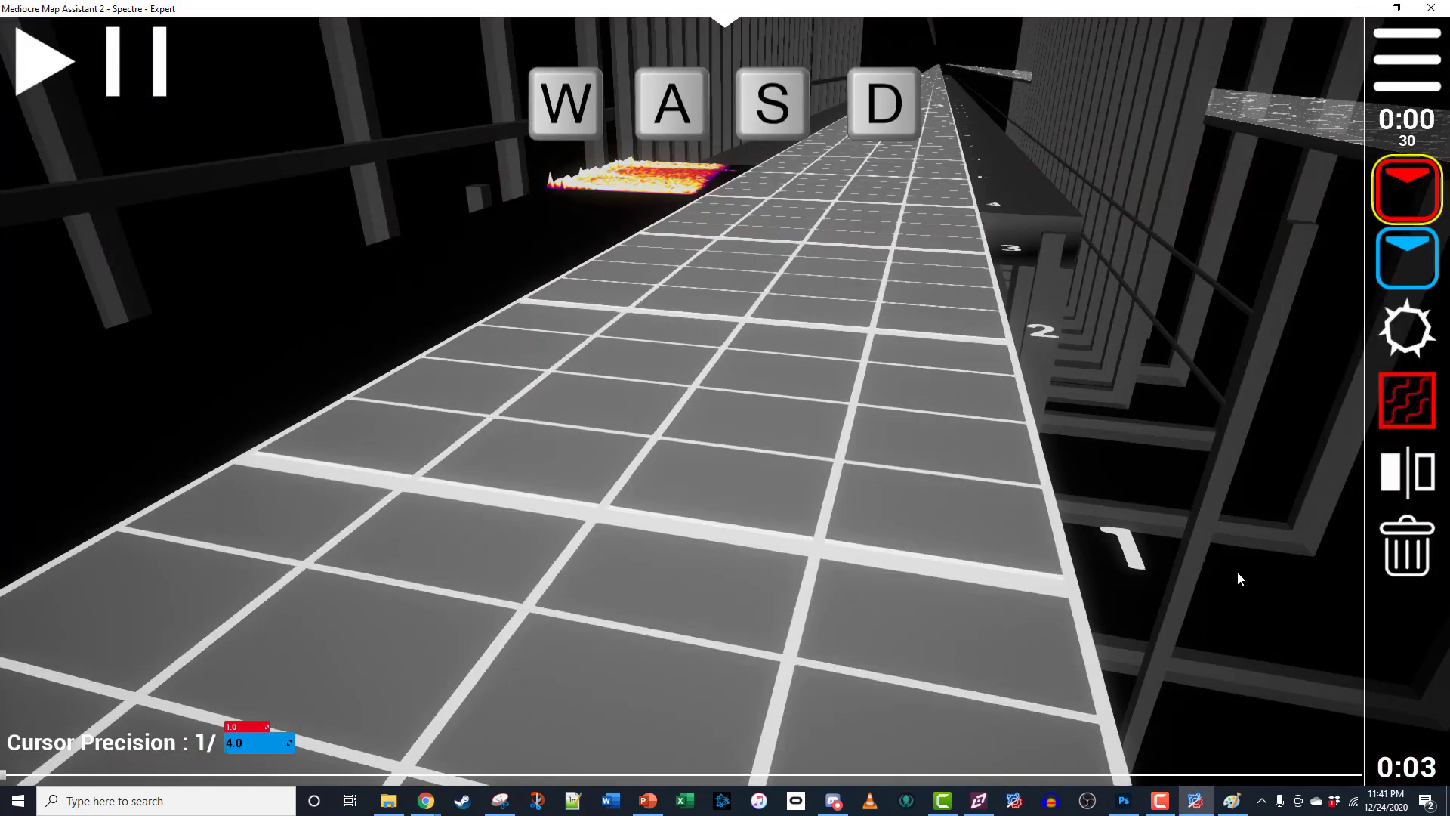
{"action": "right_click_drag", "start_coordinate": [1238, 575], "coordinate": [1300, 589]}
{"action": "key", "text": "shift"}
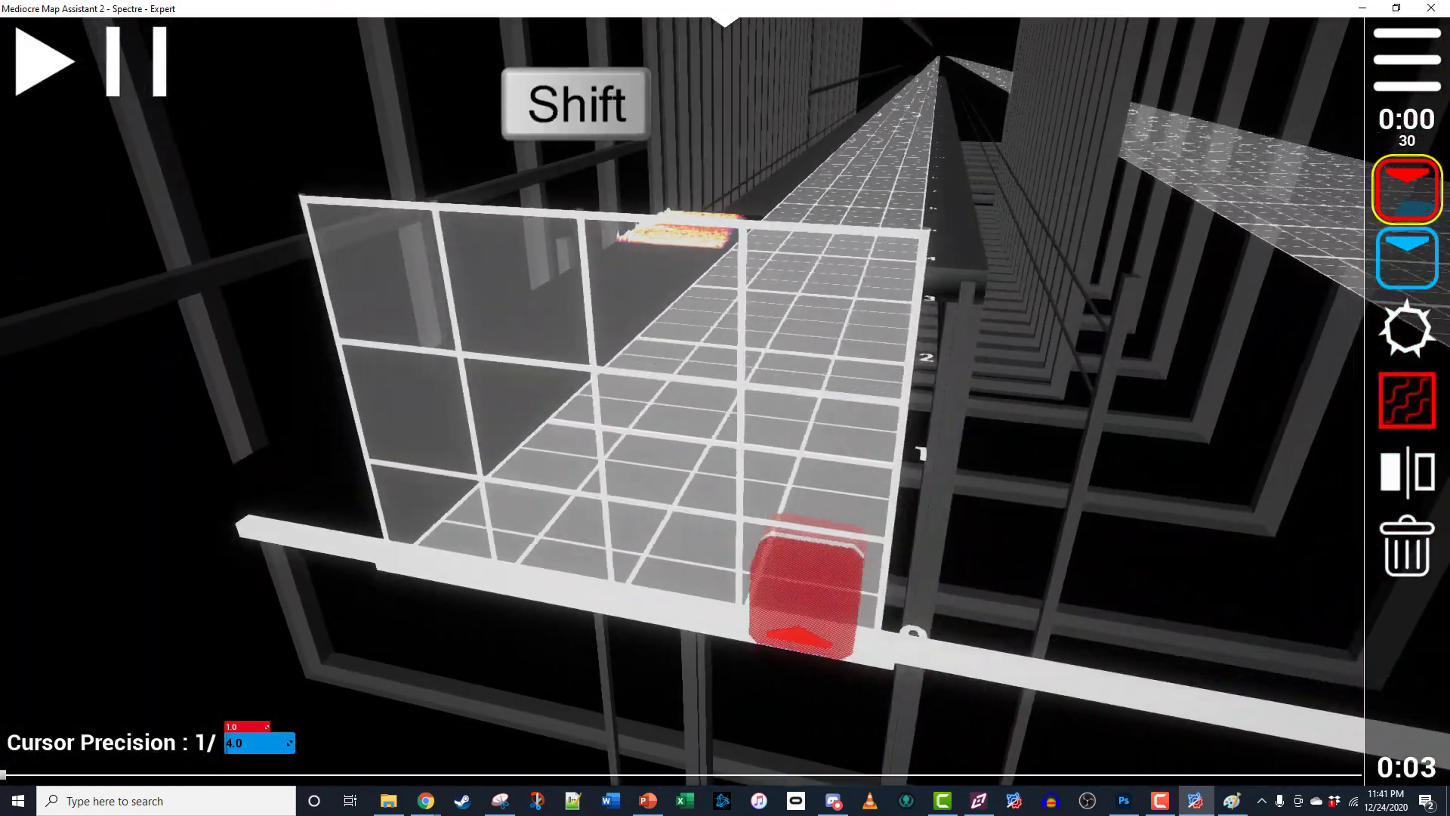
{"action": "key", "text": "space"}
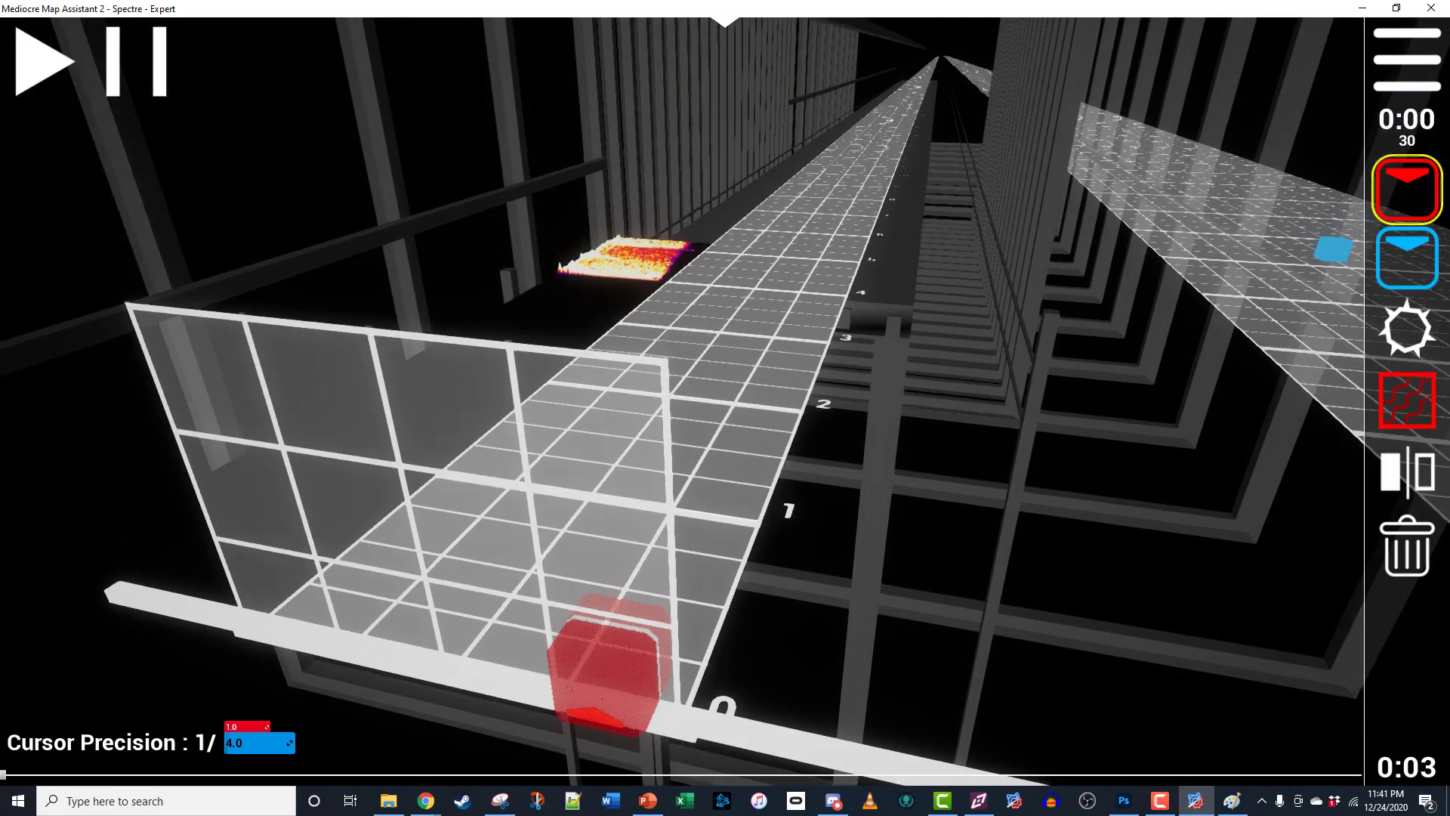
{"action": "key", "text": "BackSpace"}
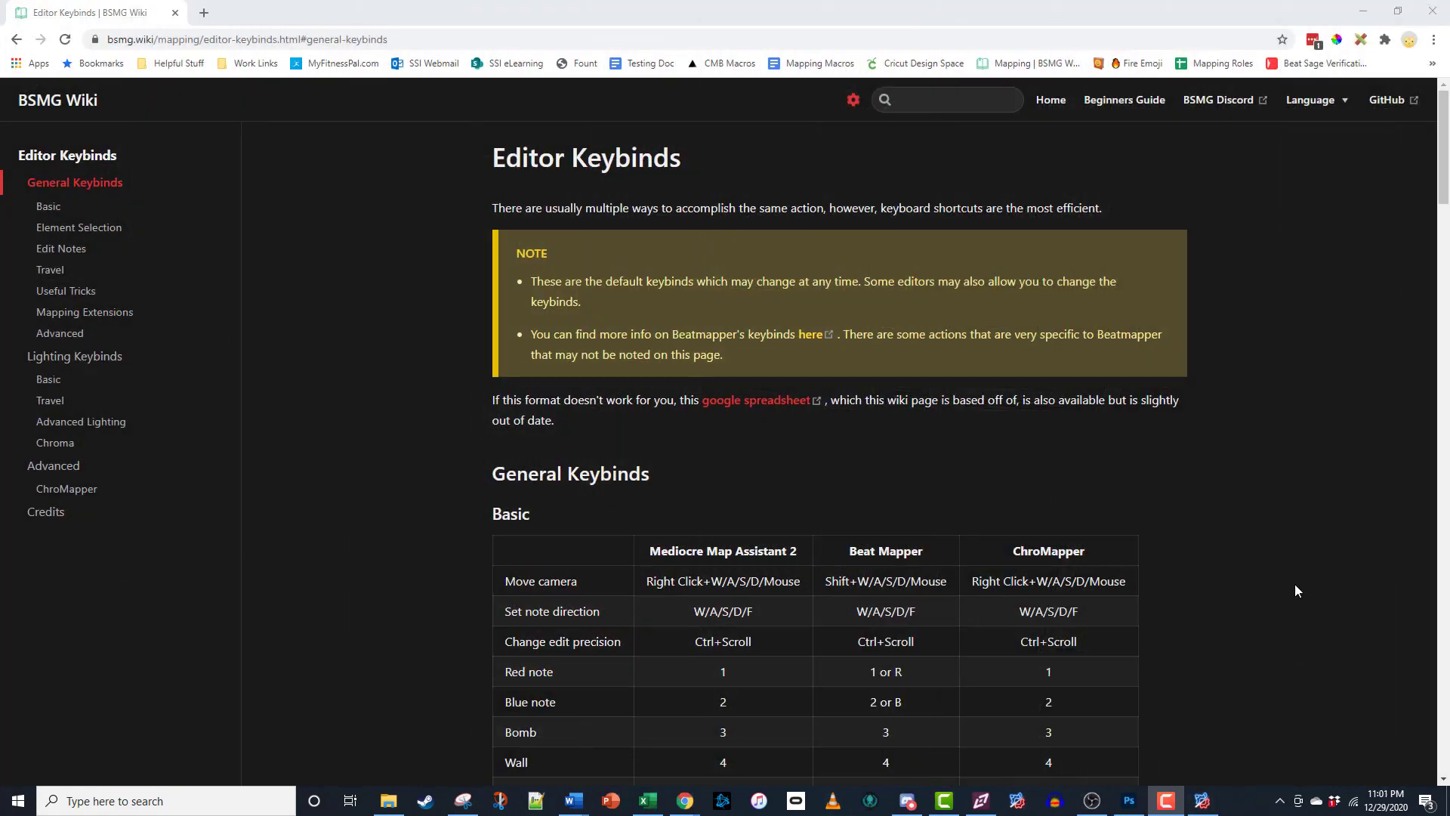
Scroll through the wiki's Editor Keybinds tables, then bring up the editor's Esc controls menu.
{"action": "scroll", "coordinate": [1296, 606], "scroll_direction": "down", "scroll_amount": 3}
{"action": "scroll", "coordinate": [1311, 648], "scroll_direction": "down", "scroll_amount": 6}
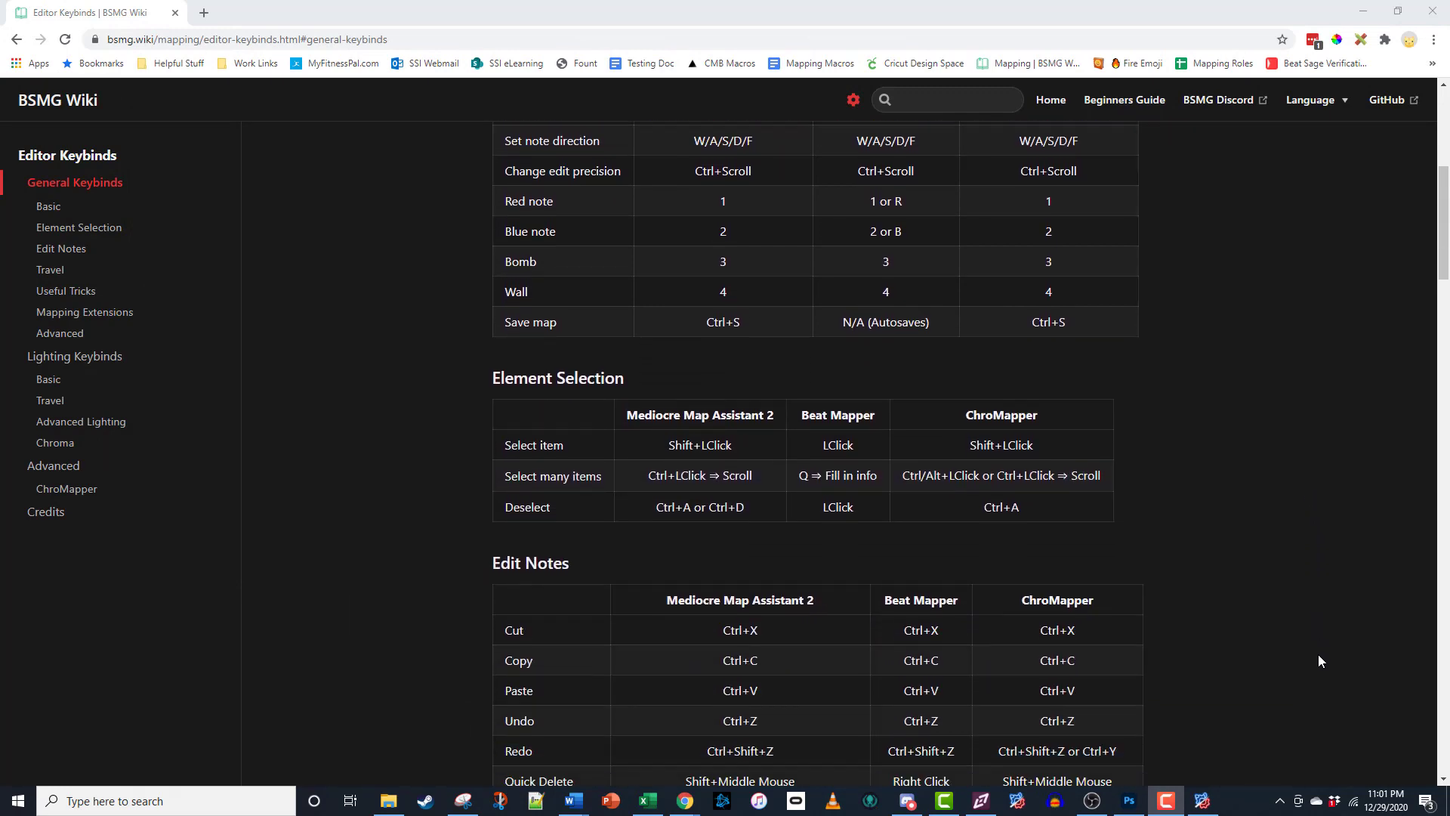
{"action": "scroll", "coordinate": [1326, 673], "scroll_direction": "down", "scroll_amount": 3}
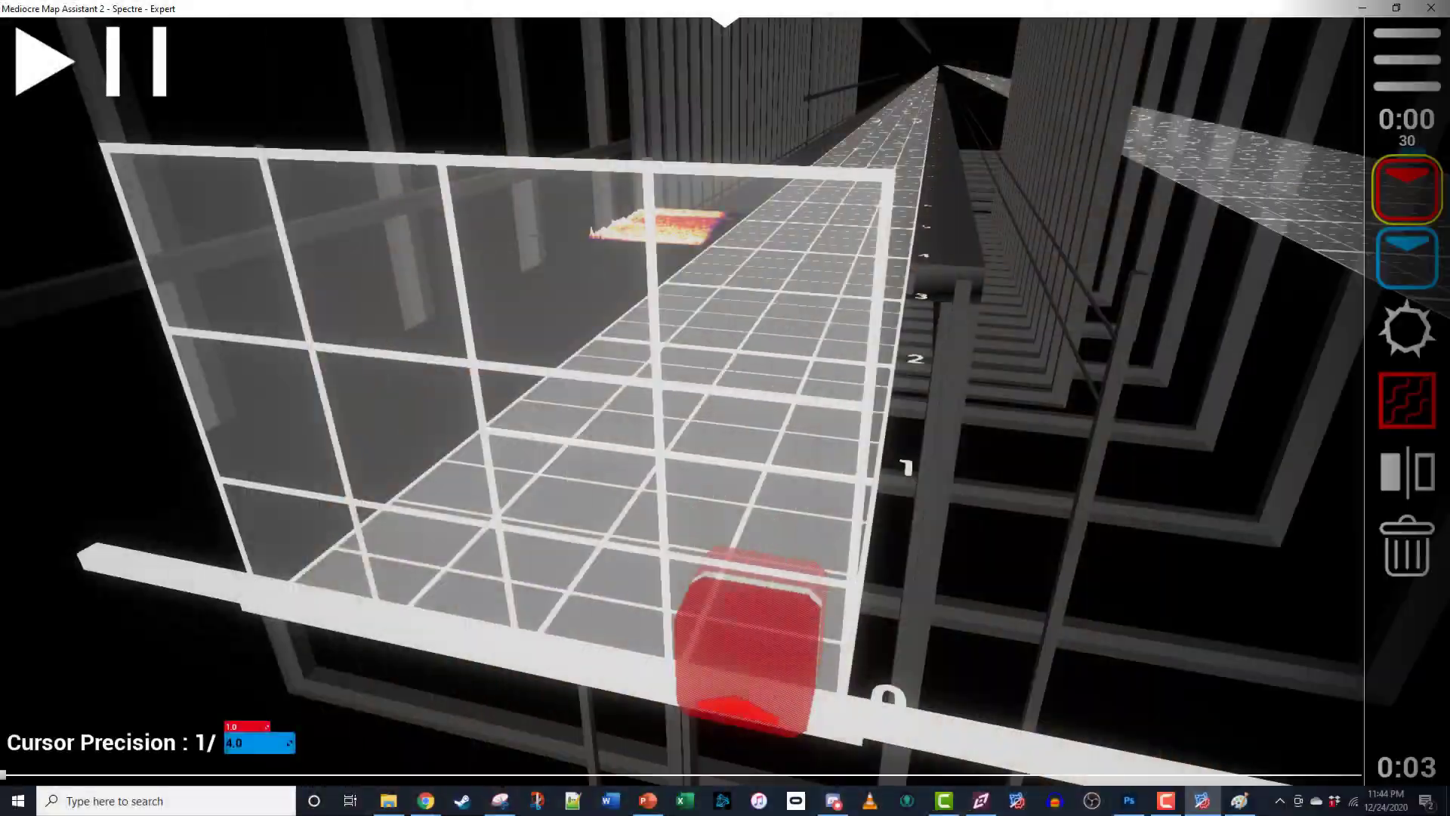
{"action": "key", "text": "Escape"}
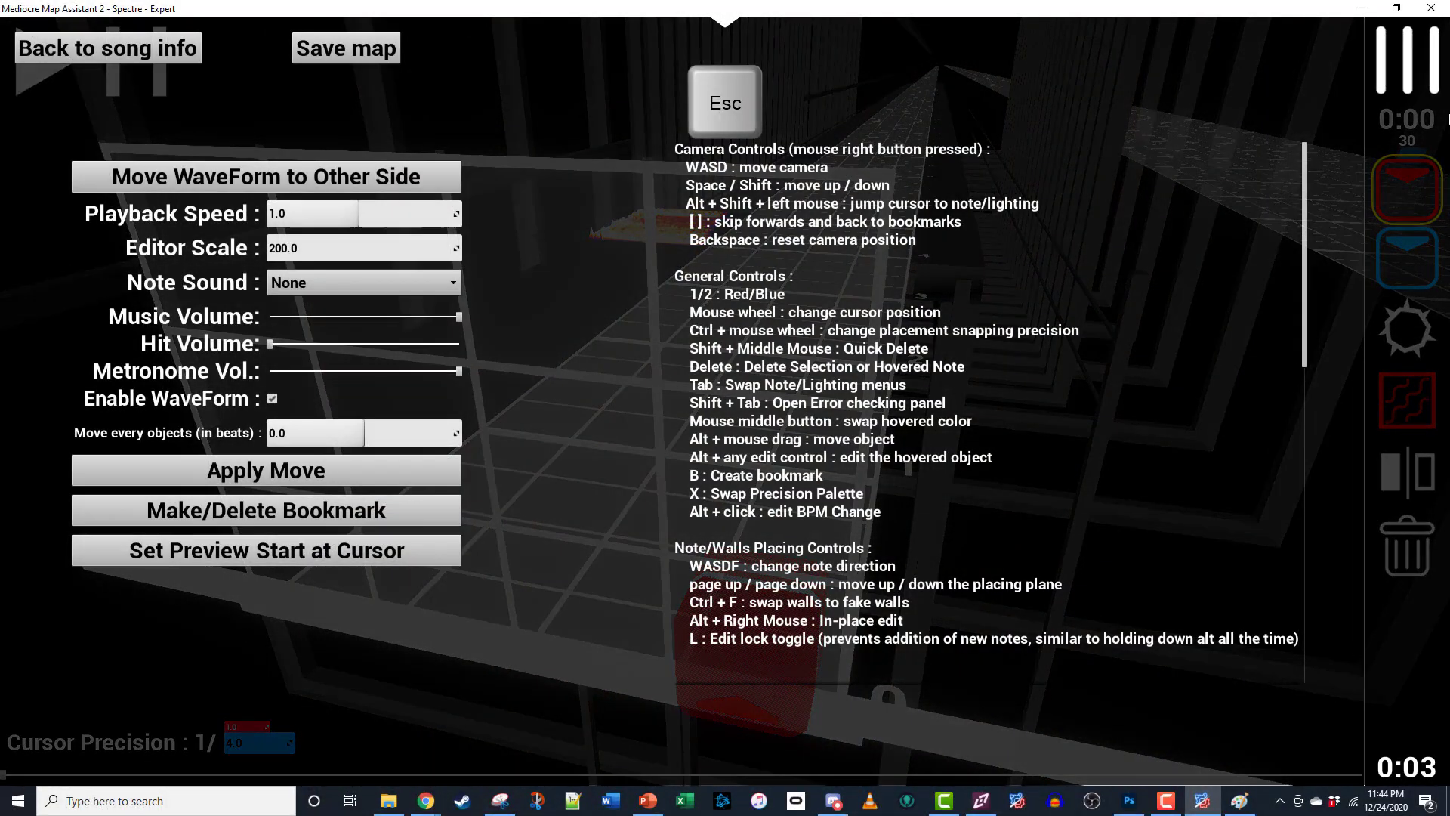
Scroll through the camera, general and note/wall placing controls in the Esc menu.
{"action": "scroll", "coordinate": [1185, 288], "scroll_direction": "down", "scroll_amount": 5}
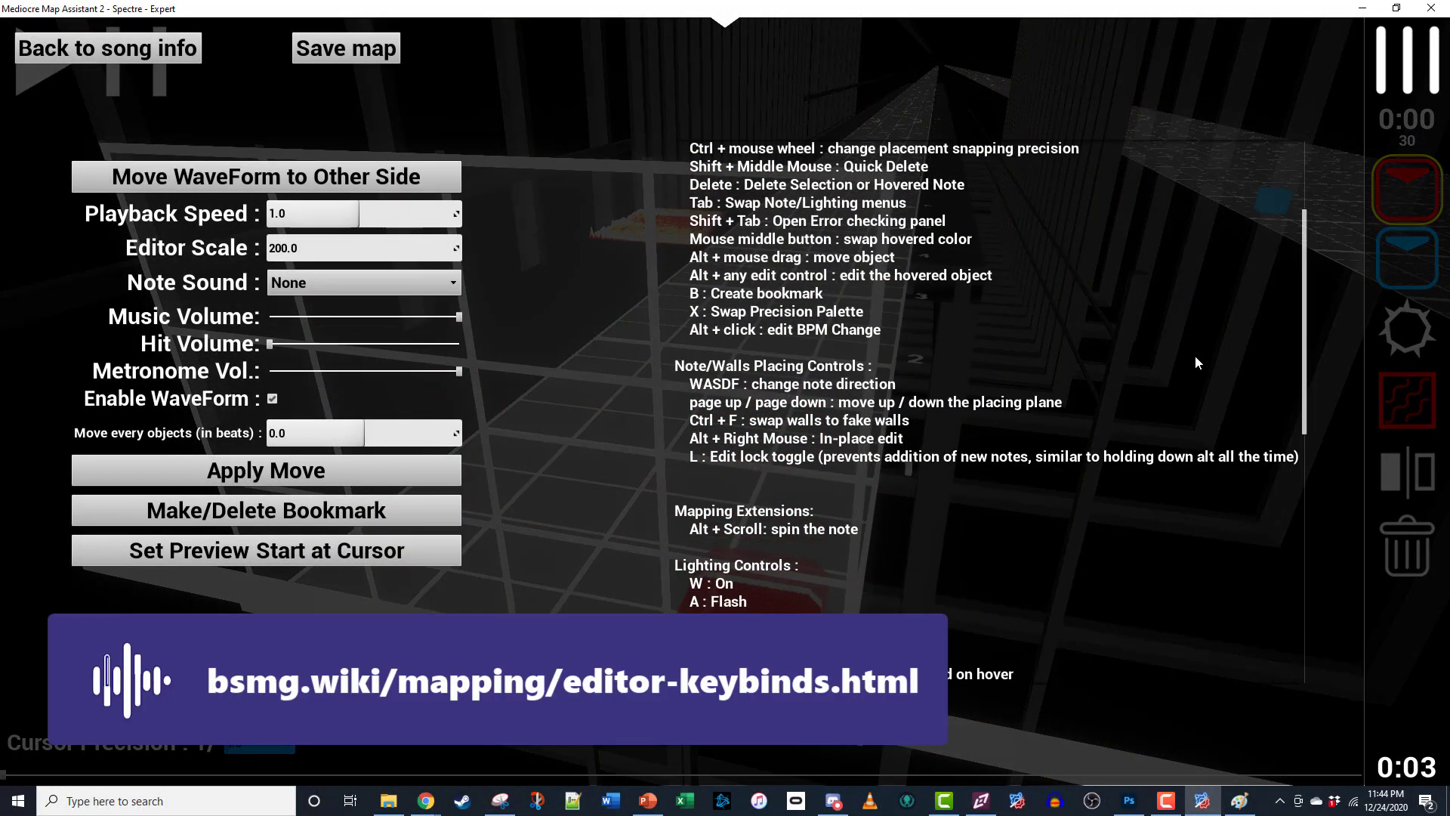
{"action": "scroll", "coordinate": [1196, 358], "scroll_direction": "down", "scroll_amount": 7}
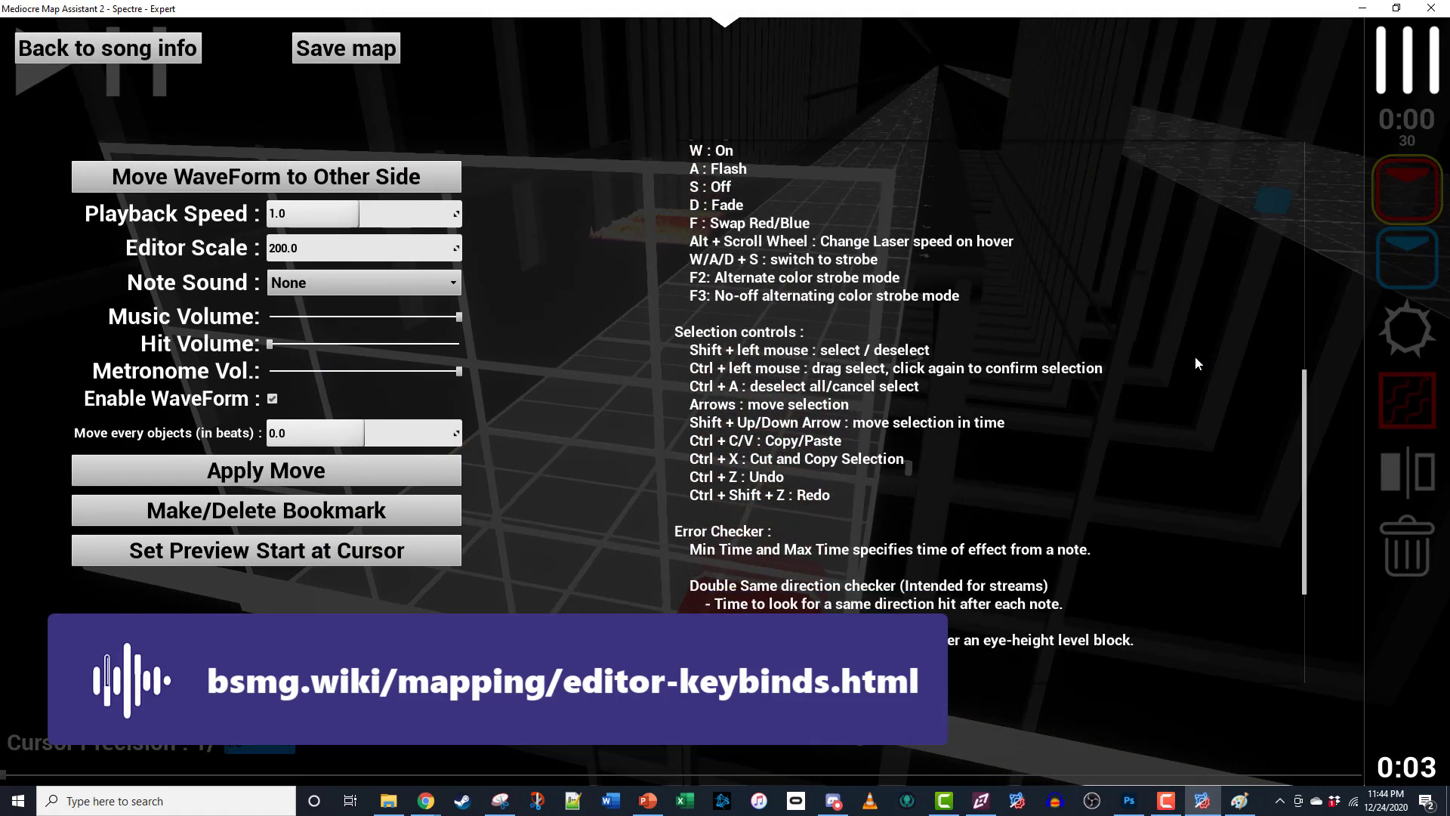
{"action": "scroll", "coordinate": [1195, 356], "scroll_direction": "down", "scroll_amount": 3}
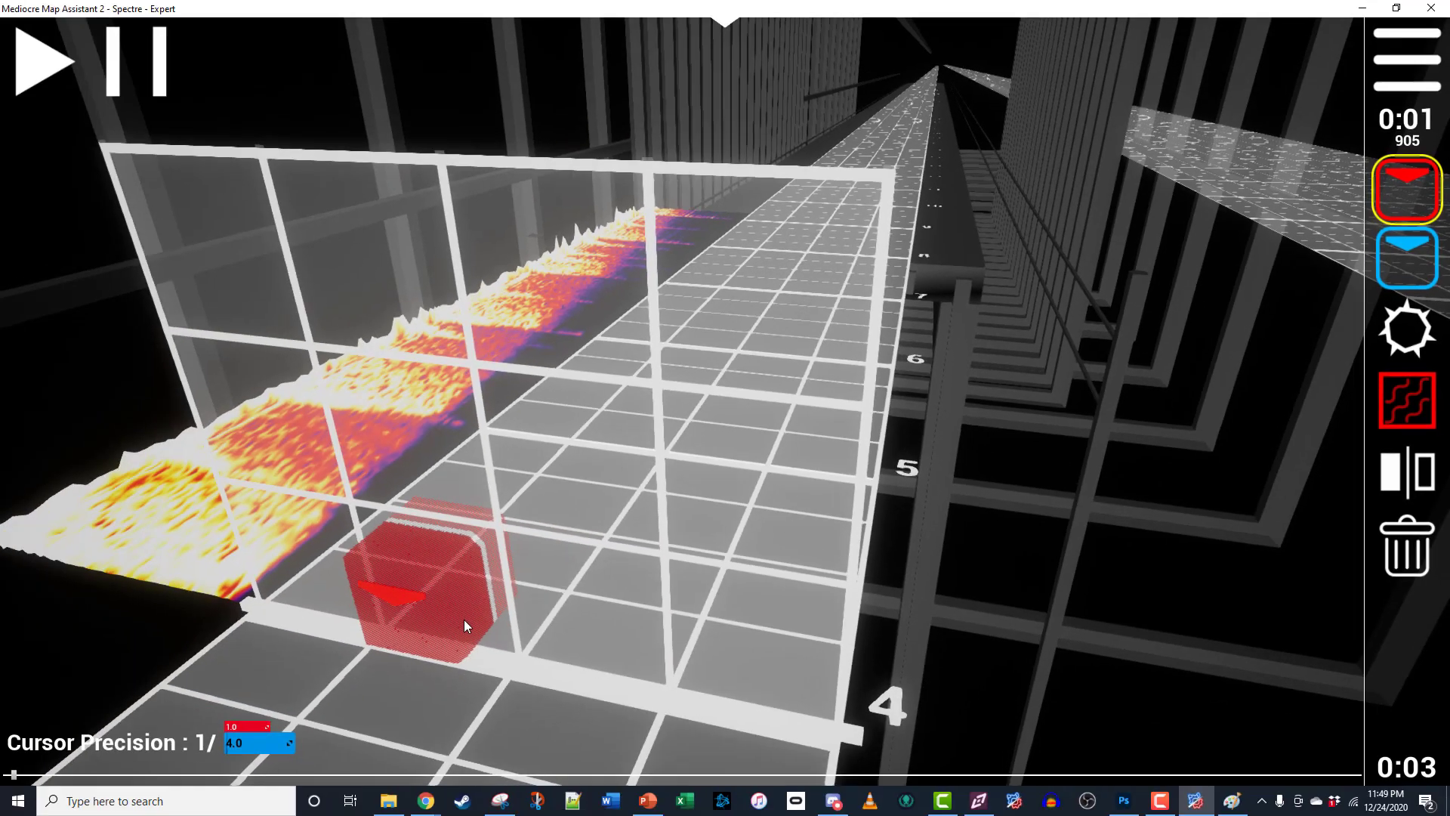
Place a red note and a blue note side by side at beat 4, trying direction and dot keys.
{"action": "left_click", "coordinate": [464, 619]}
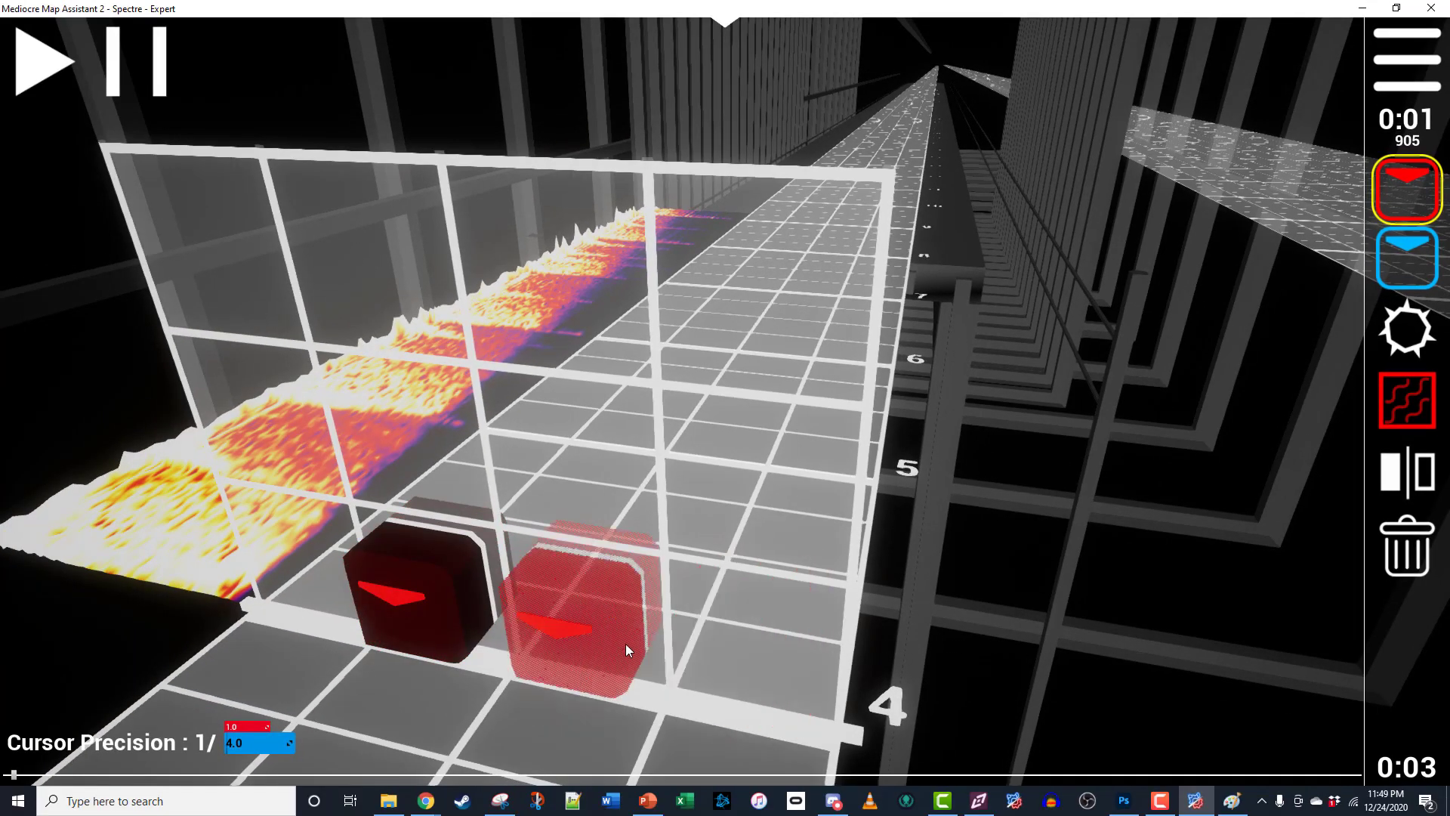
{"action": "key", "text": "2"}
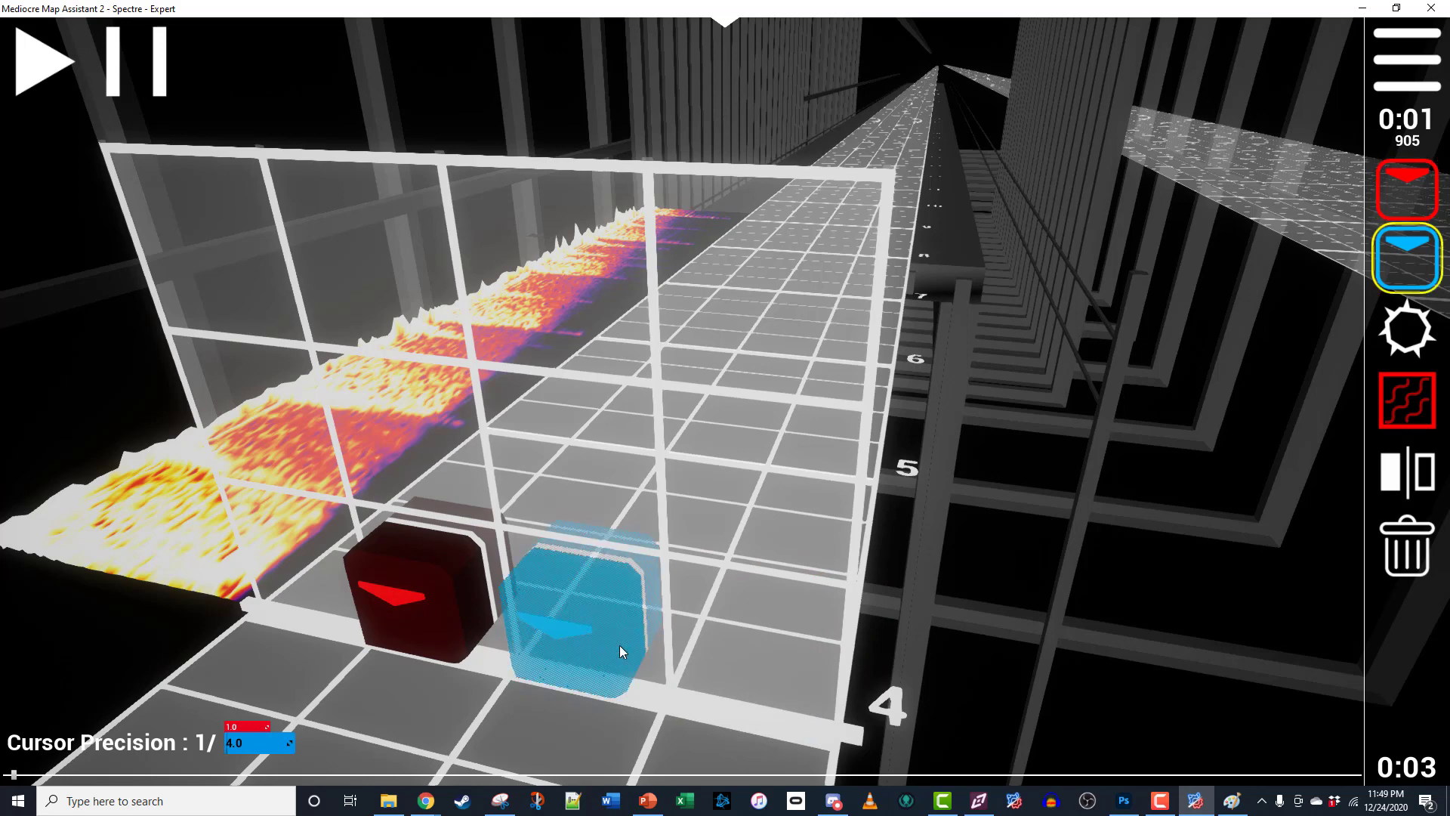
{"action": "left_click", "coordinate": [619, 645]}
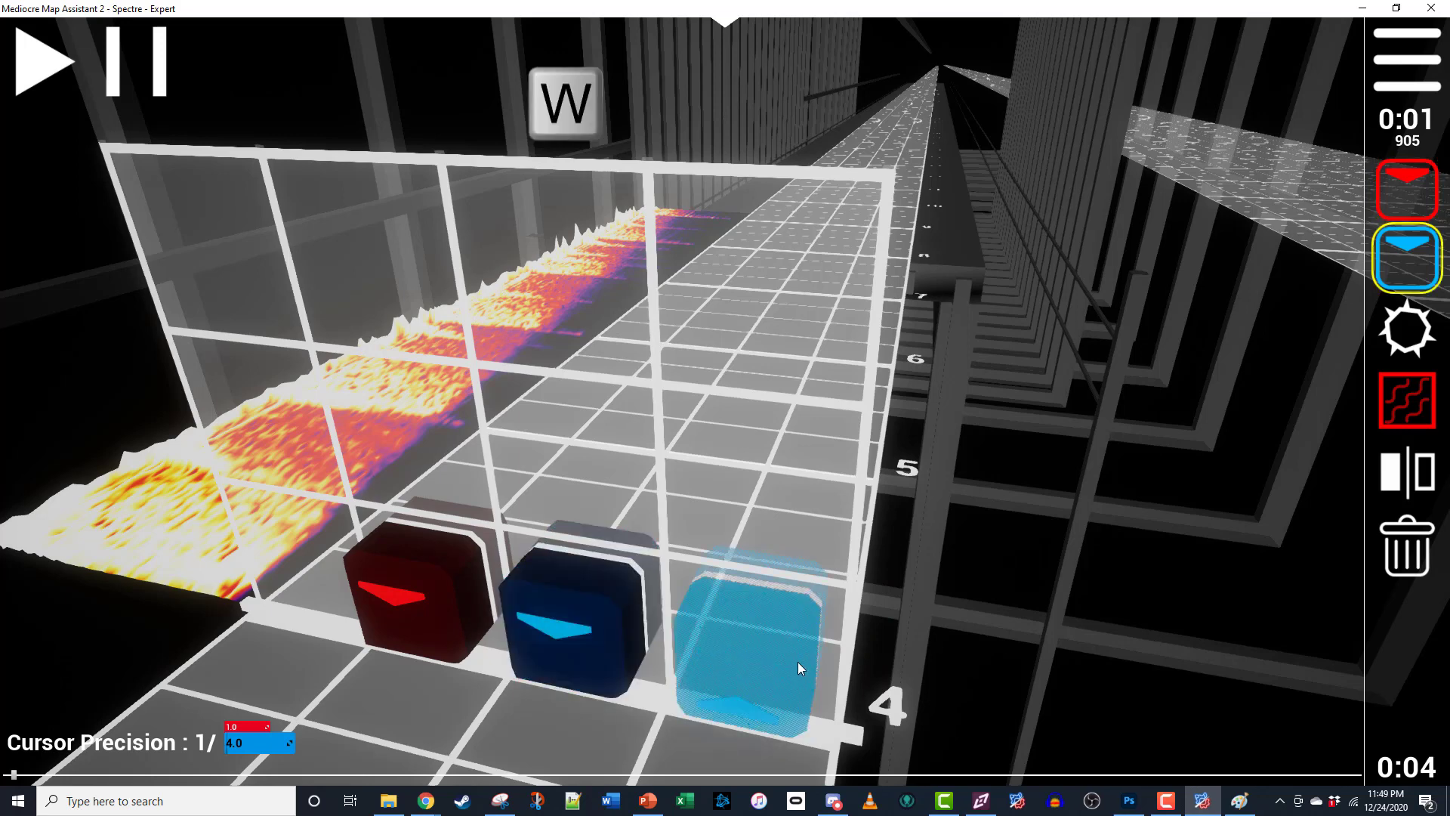
{"action": "key", "text": "a"}
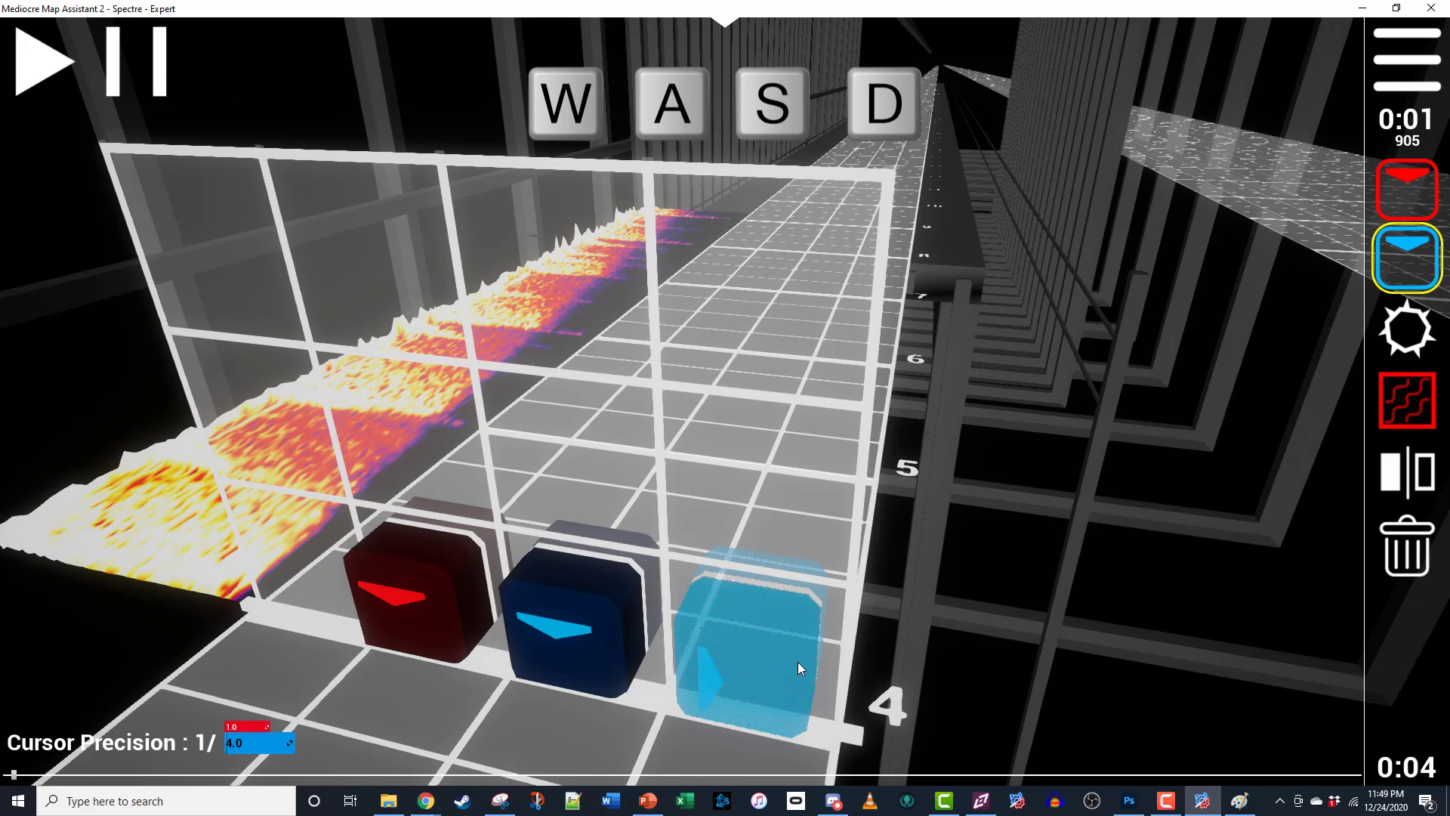
{"action": "key", "text": "f"}
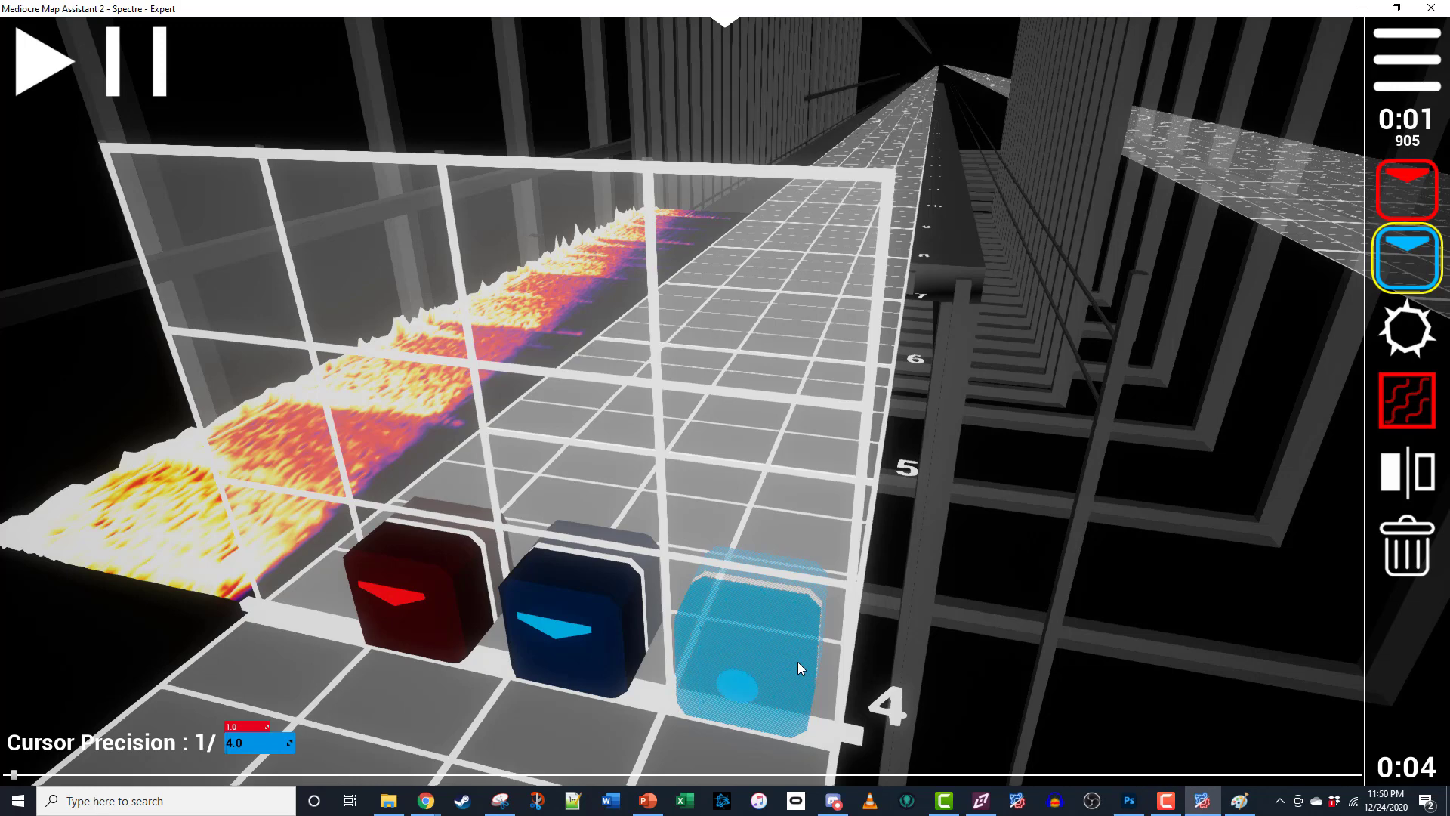
{"action": "key", "text": "1"}
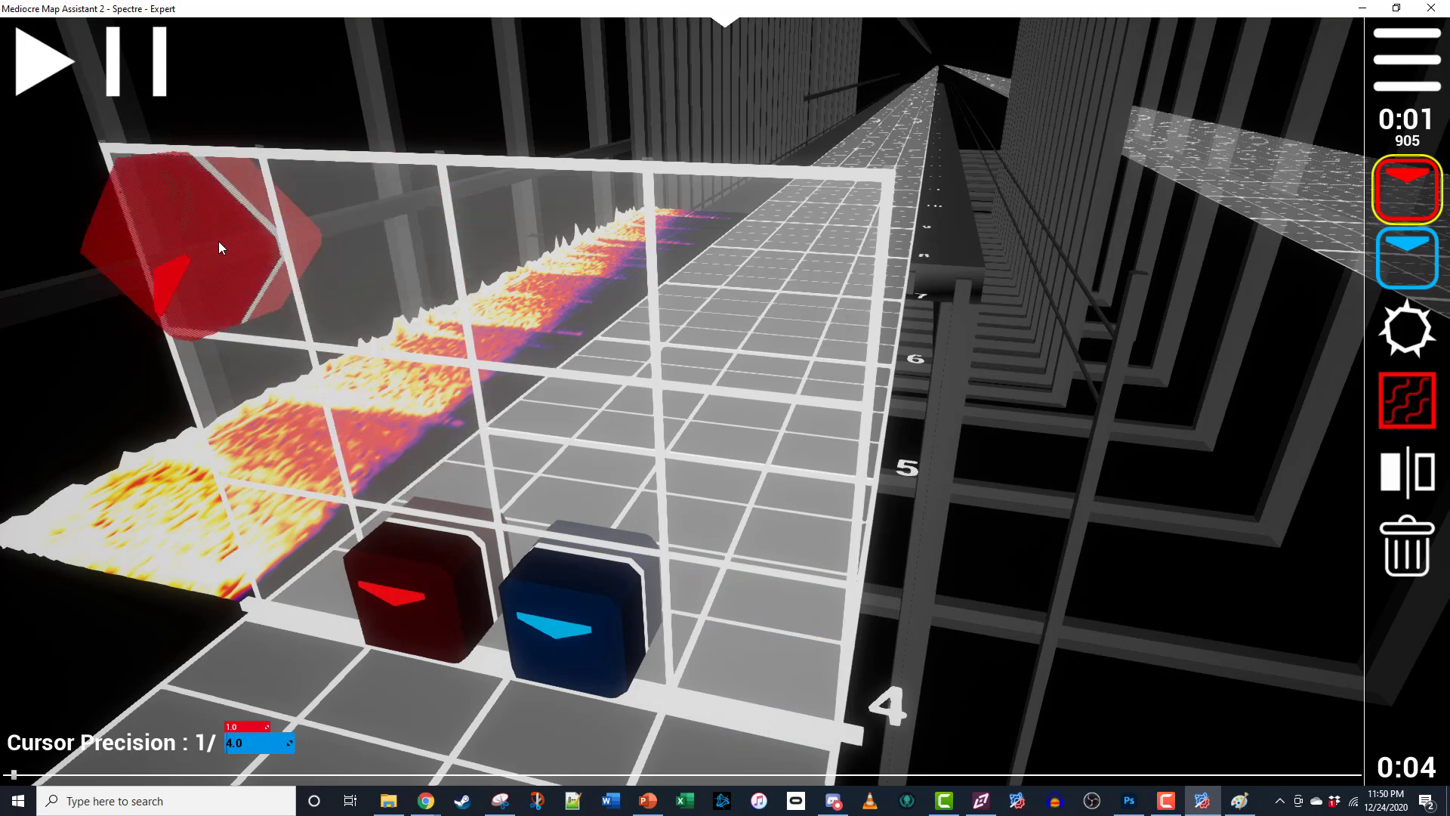
{"action": "key", "text": "w+a"}
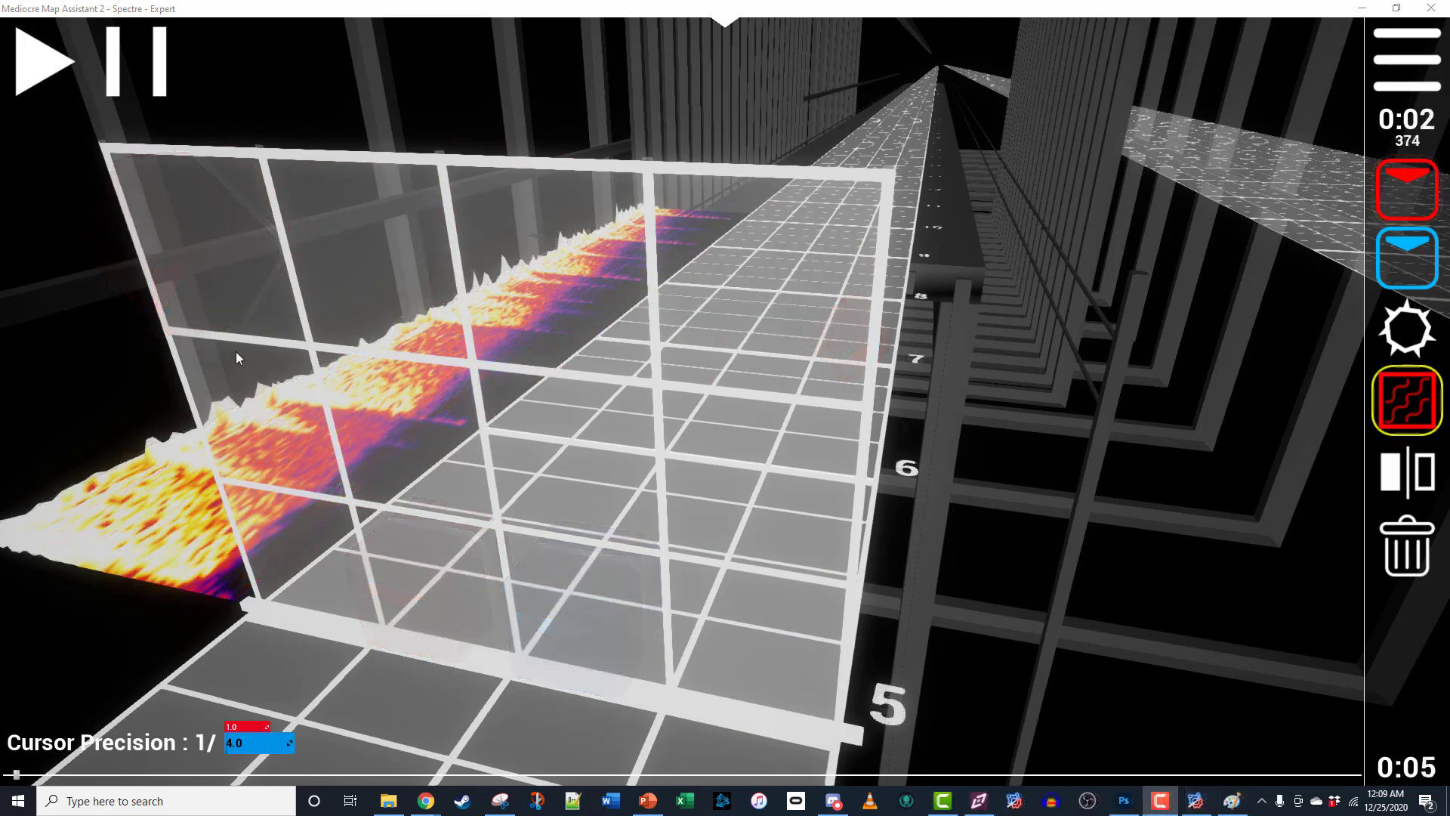
Draw a red wall from the top-left grid cell across the upper grid.
{"action": "left_click", "coordinate": [218, 261]}
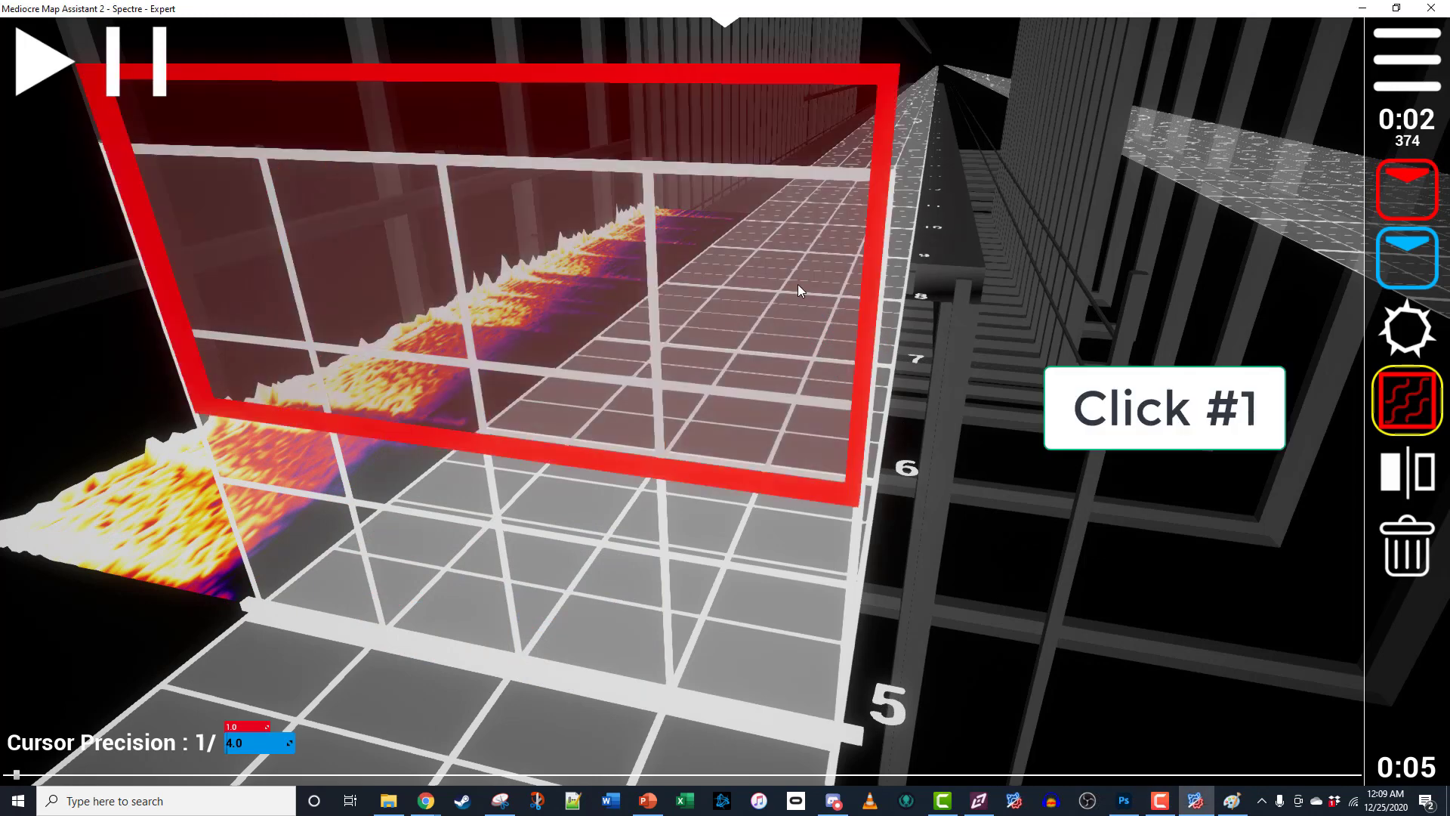
{"action": "scroll", "coordinate": [800, 292], "scroll_direction": "up", "scroll_amount": 4}
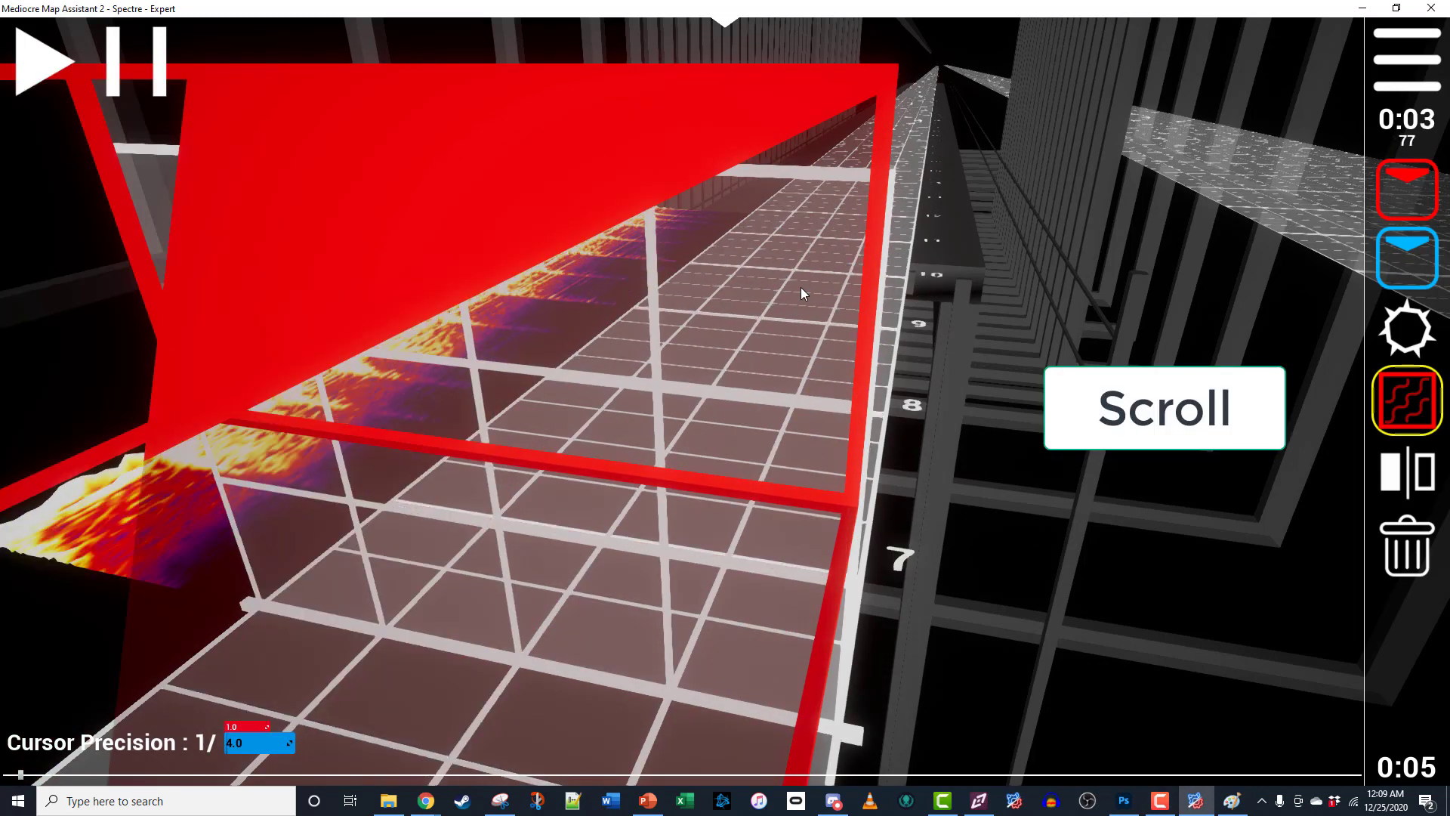
{"action": "scroll", "coordinate": [912, 308], "scroll_direction": "down", "scroll_amount": 3}
{"action": "left_click", "coordinate": [918, 316]}
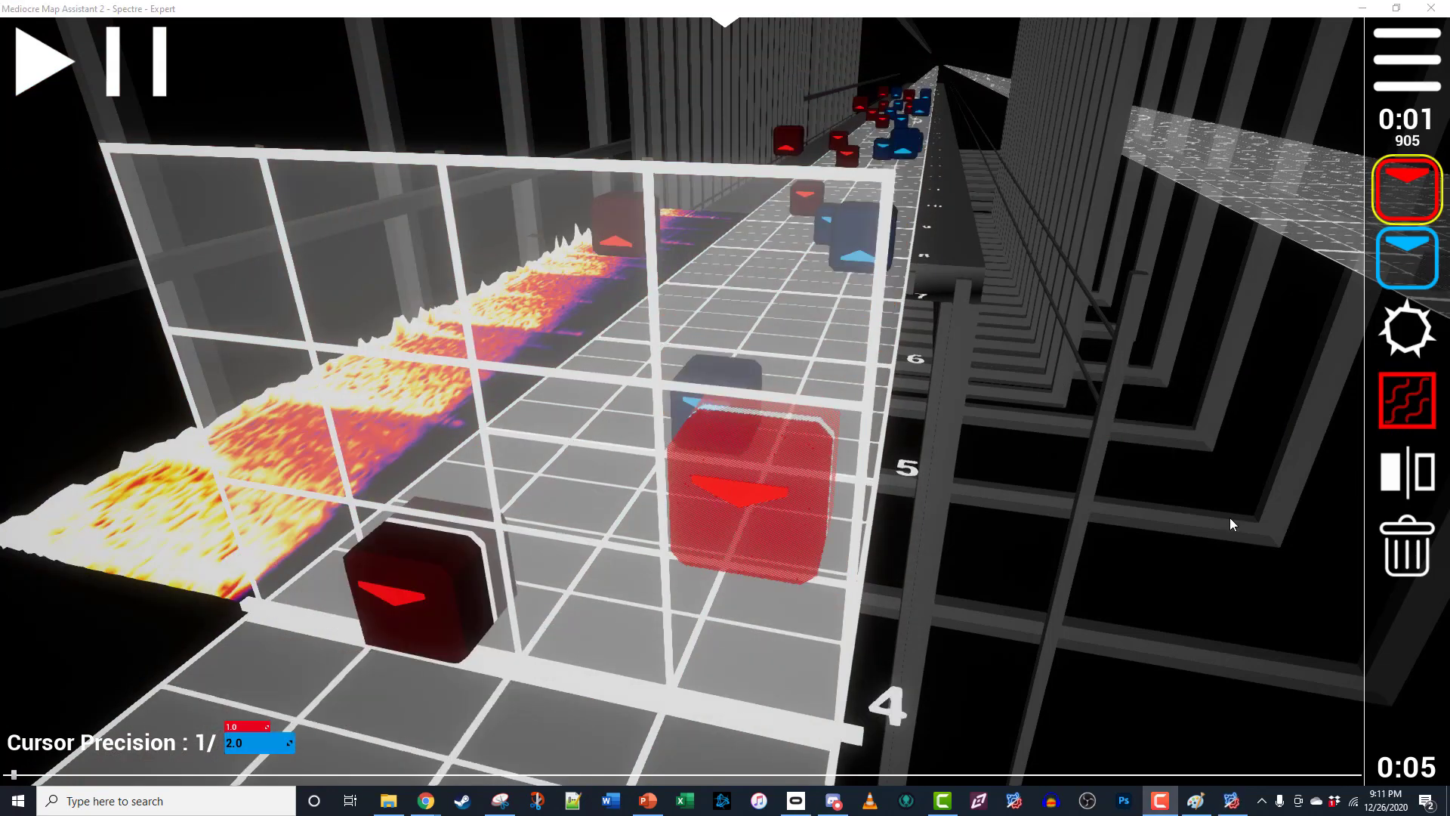
Delete and restore the red note at beat 4, then angle it toward the upper left.
{"action": "middle_click", "coordinate": [420, 599], "text": "shift"}
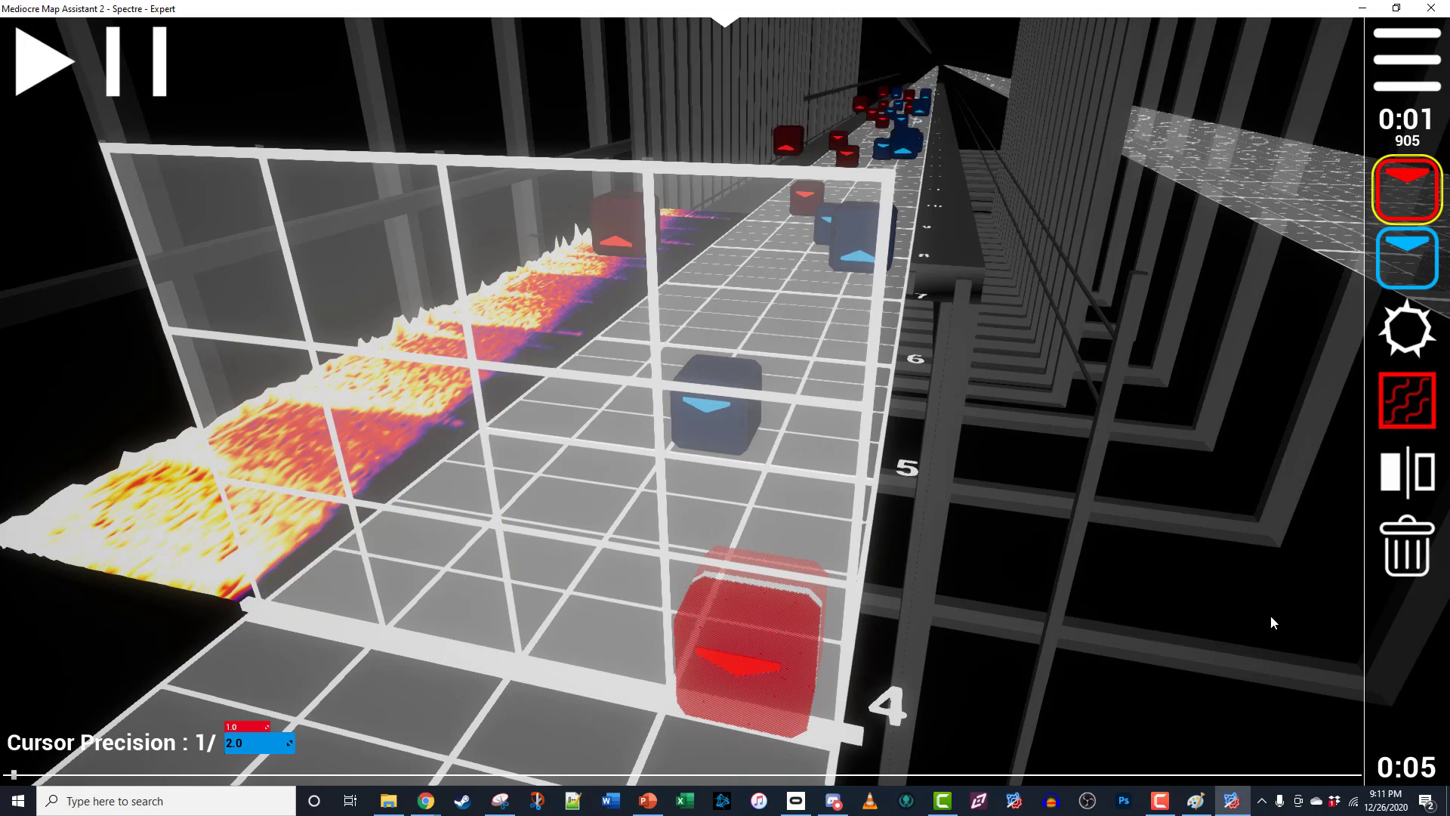
{"action": "middle_click", "coordinate": [1209, 612]}
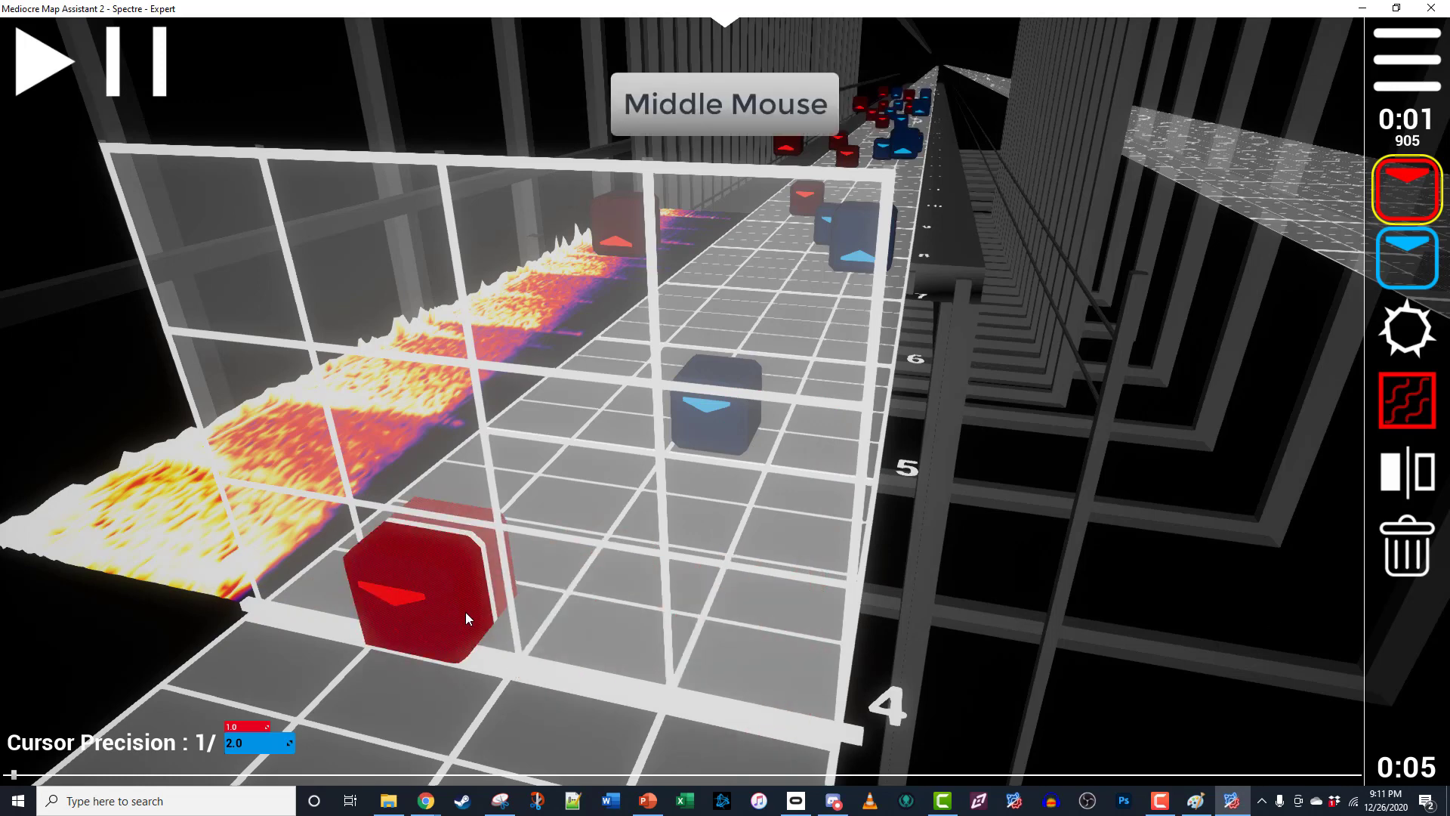
{"action": "key", "text": "alt"}
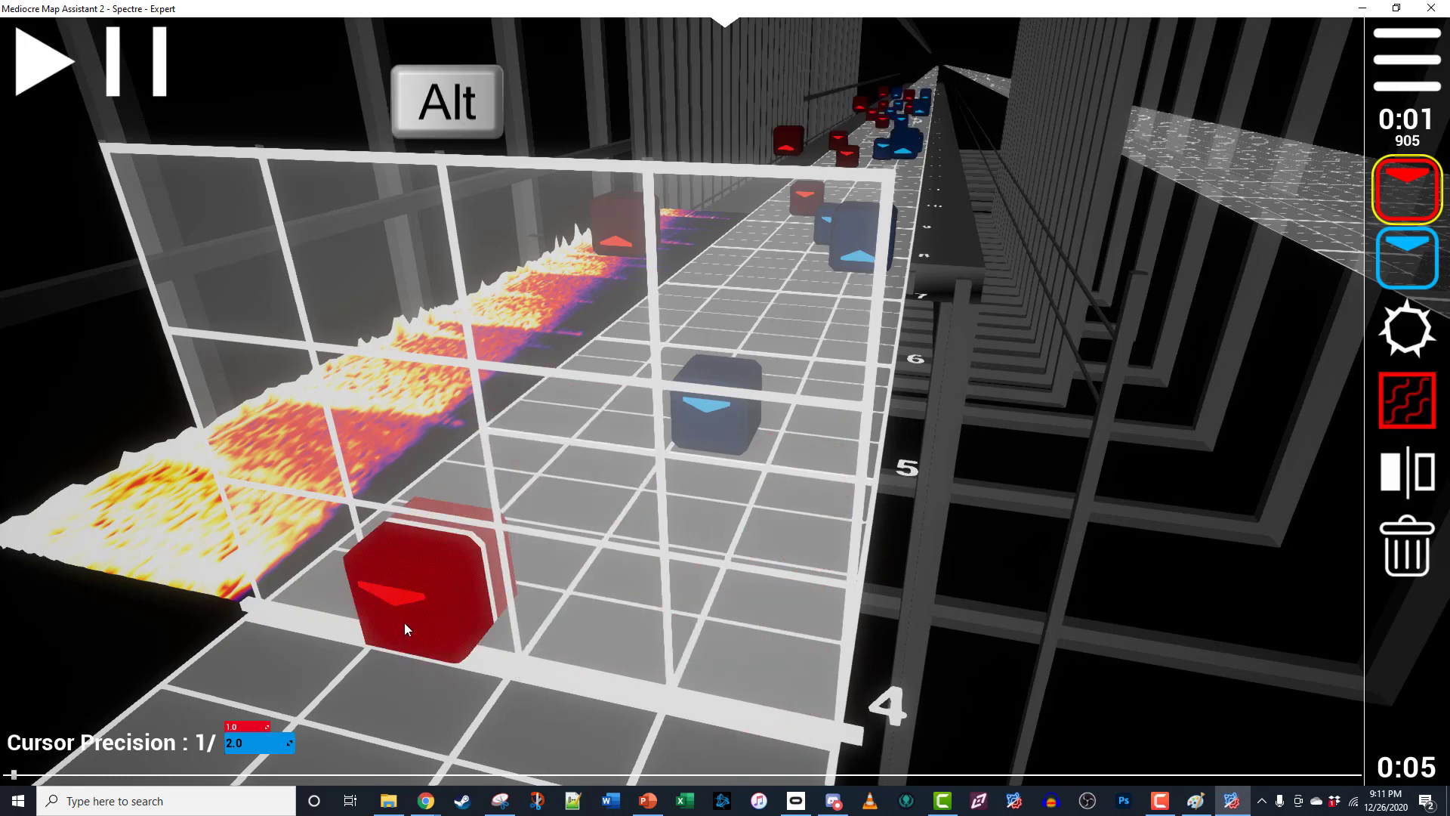
{"action": "key", "text": "w"}
{"action": "key", "text": "a"}
{"action": "key", "text": "s"}
{"action": "key", "text": "d"}
{"action": "key", "text": "f"}
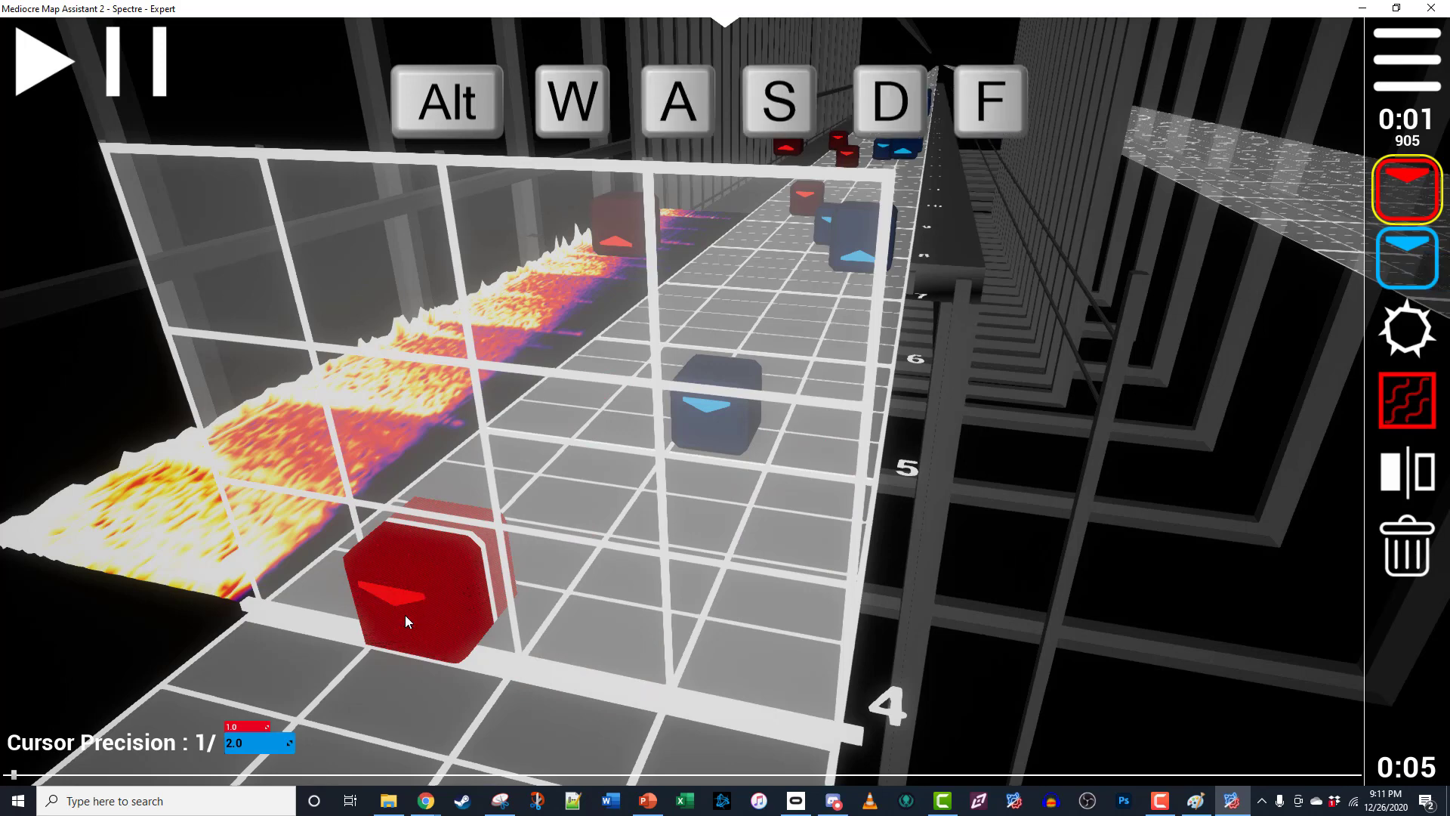
Select the 16 notes running from the beat-4 red note onward.
{"action": "left_click", "coordinate": [455, 609], "text": "shift"}
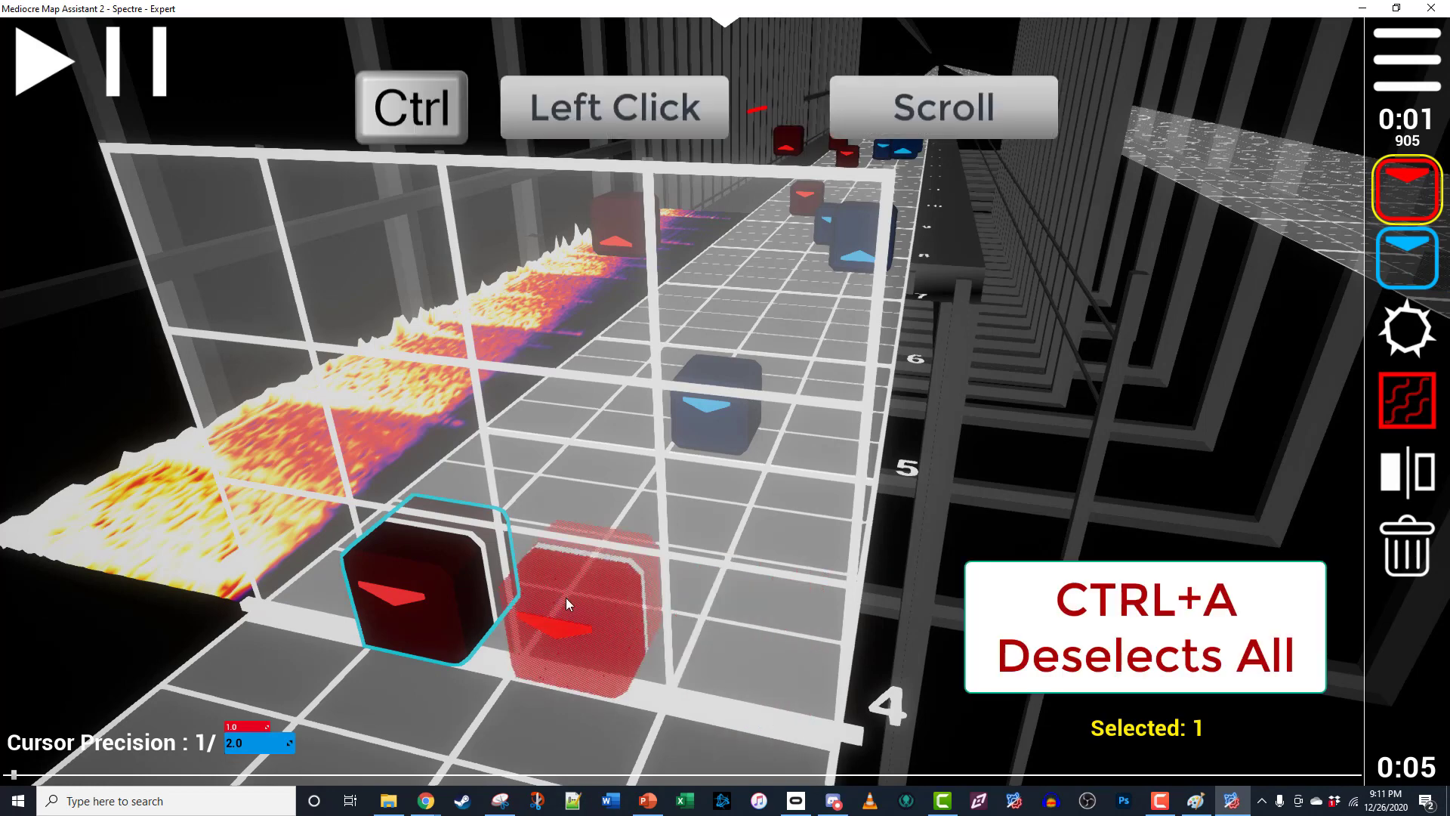
{"action": "left_click", "coordinate": [565, 599], "text": "ctrl"}
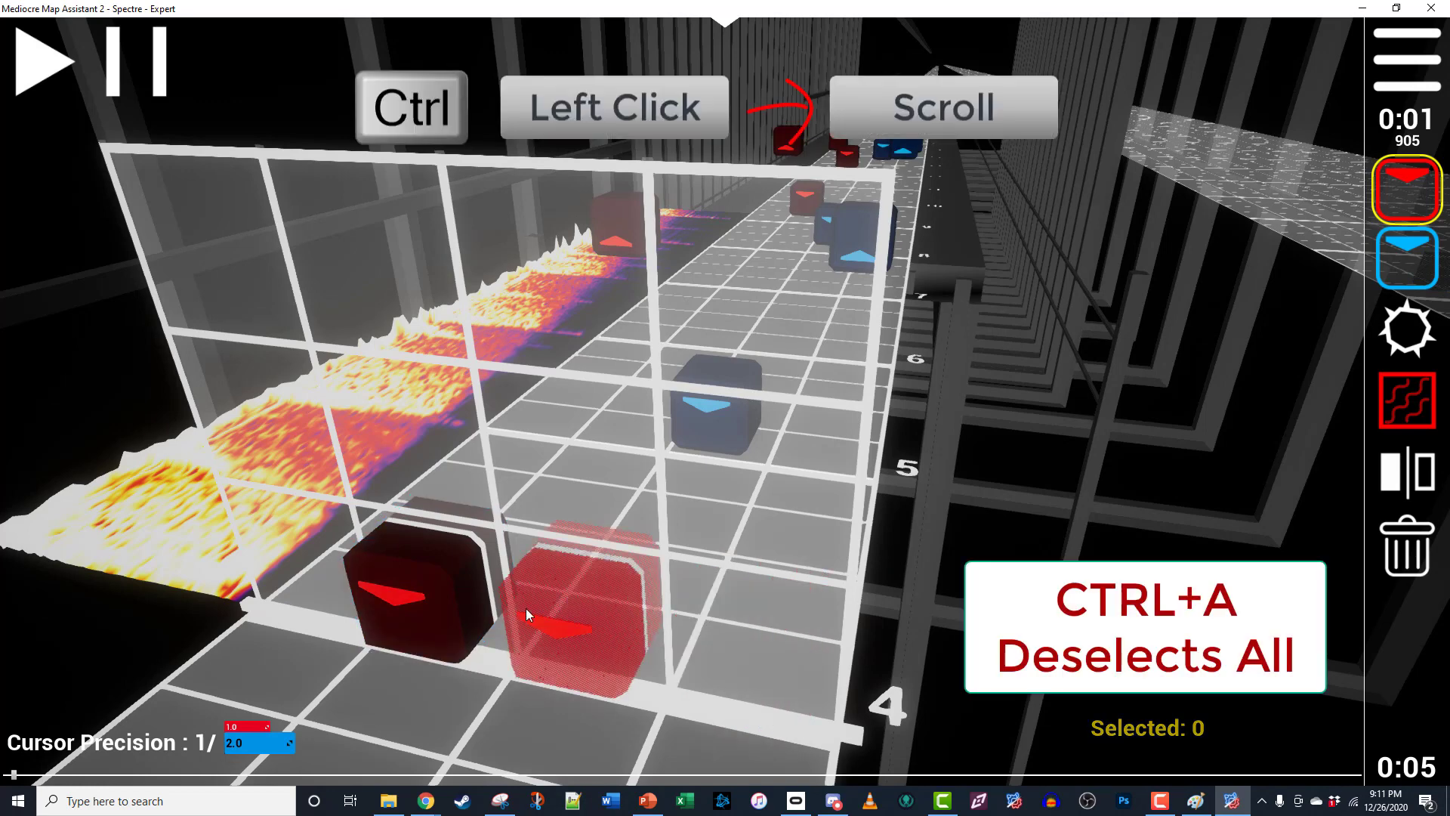
{"action": "left_click", "coordinate": [465, 610], "text": "ctrl"}
{"action": "scroll", "coordinate": [476, 612], "scroll_direction": "down", "scroll_amount": 8, "text": "ctrl"}
{"action": "scroll", "coordinate": [487, 612], "scroll_direction": "down", "scroll_amount": 20, "text": "ctrl"}
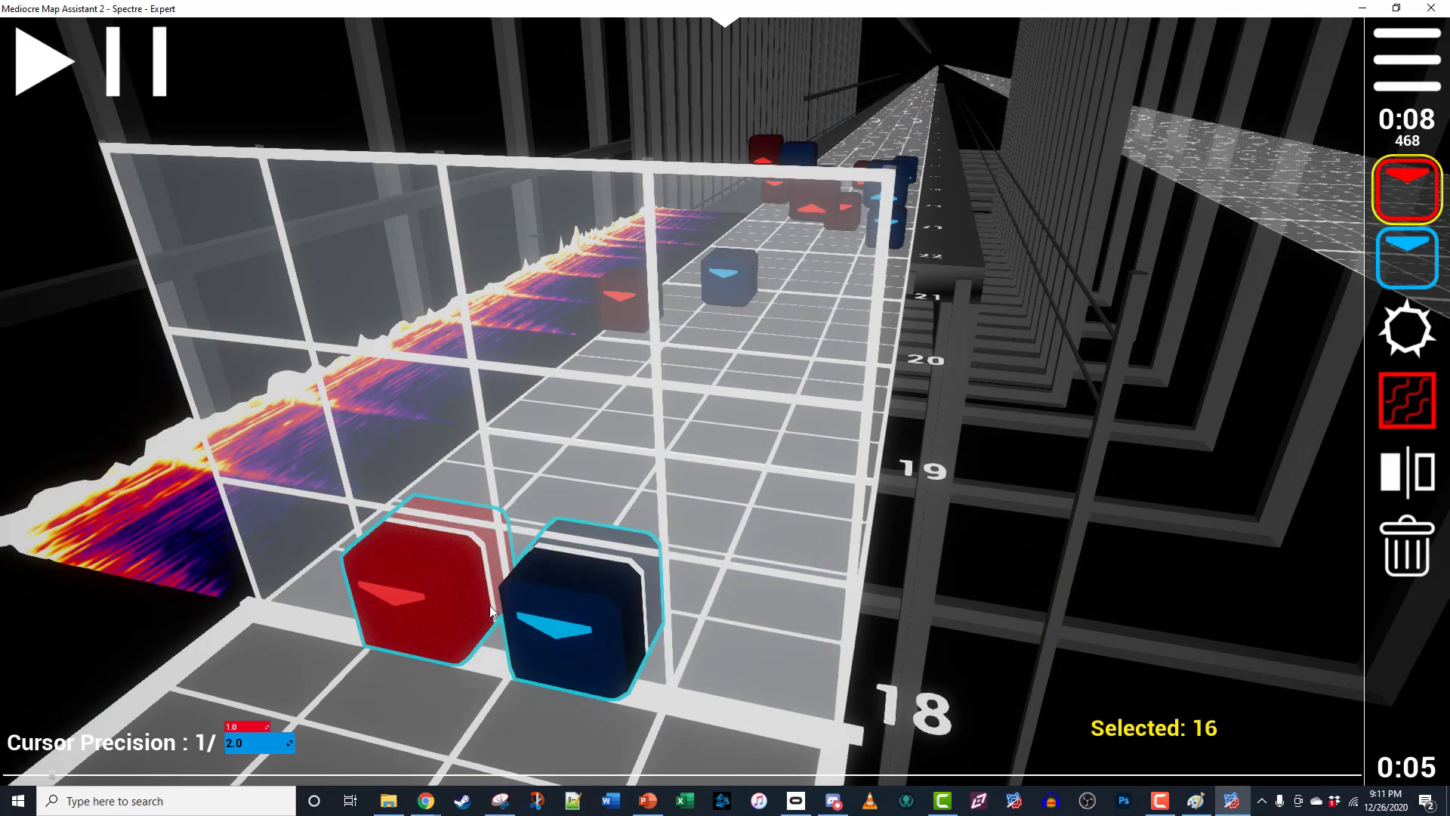
{"action": "scroll", "coordinate": [955, 606], "scroll_direction": "up", "scroll_amount": 20}
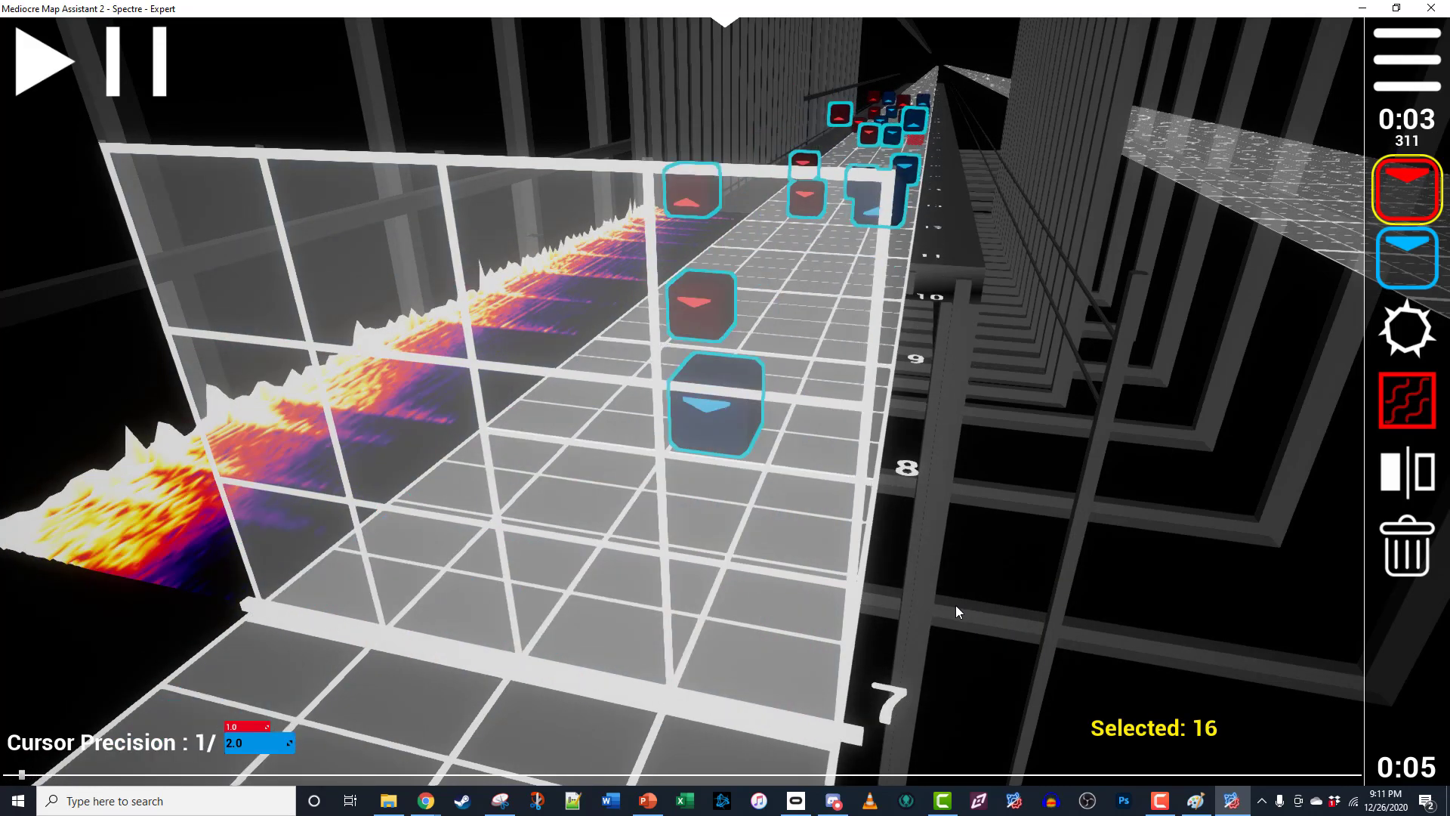